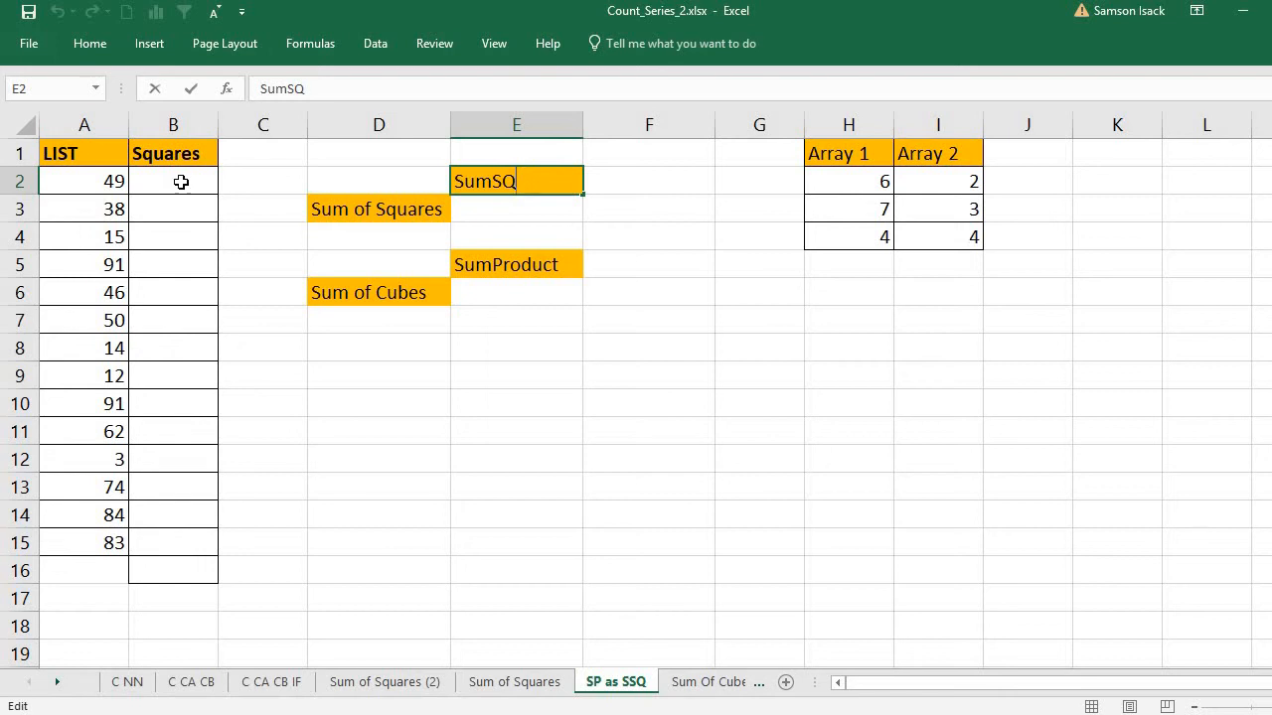
click(181, 182)
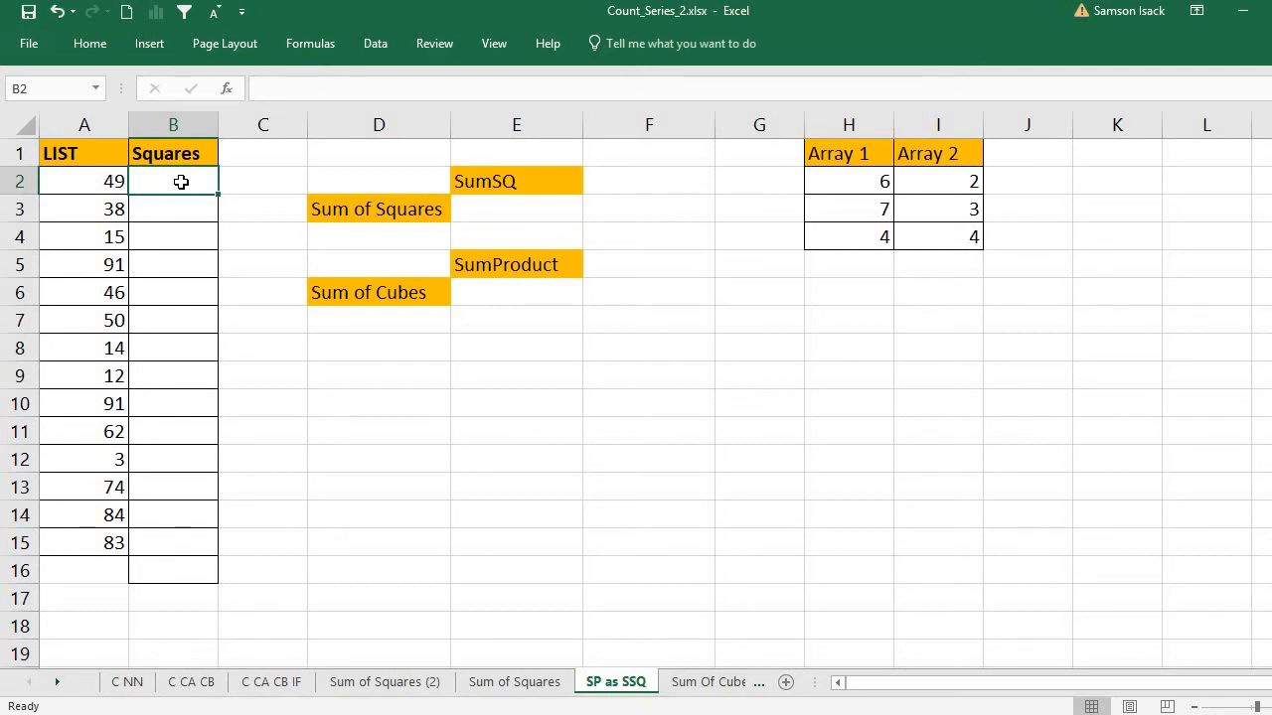
double_click(183, 183)
text(=)
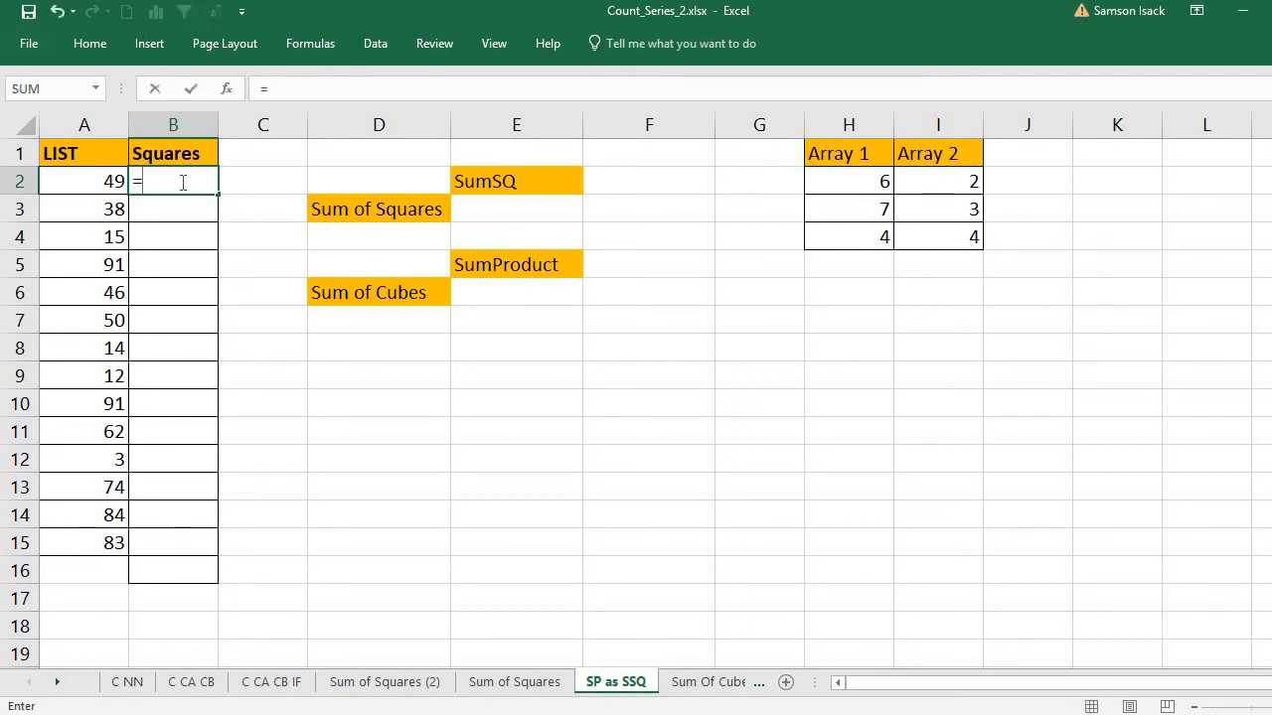
key(Escape)
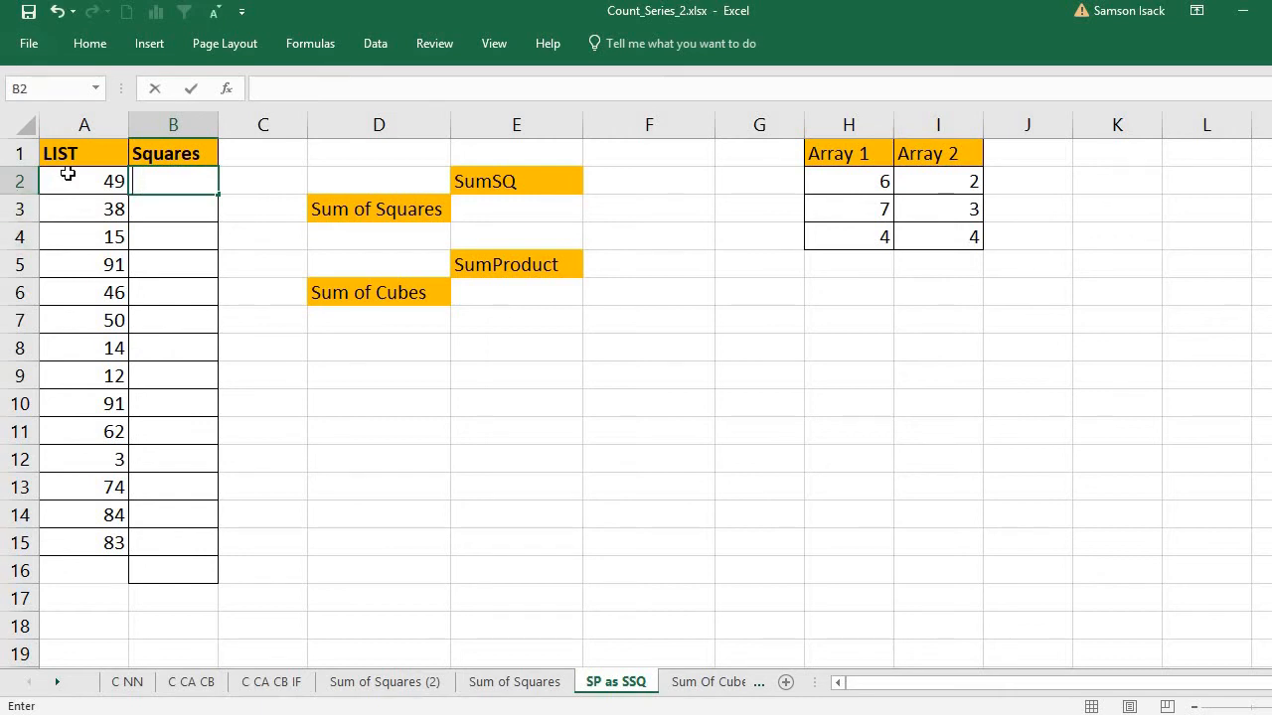
click(87, 180)
drag(92, 181, 100, 532)
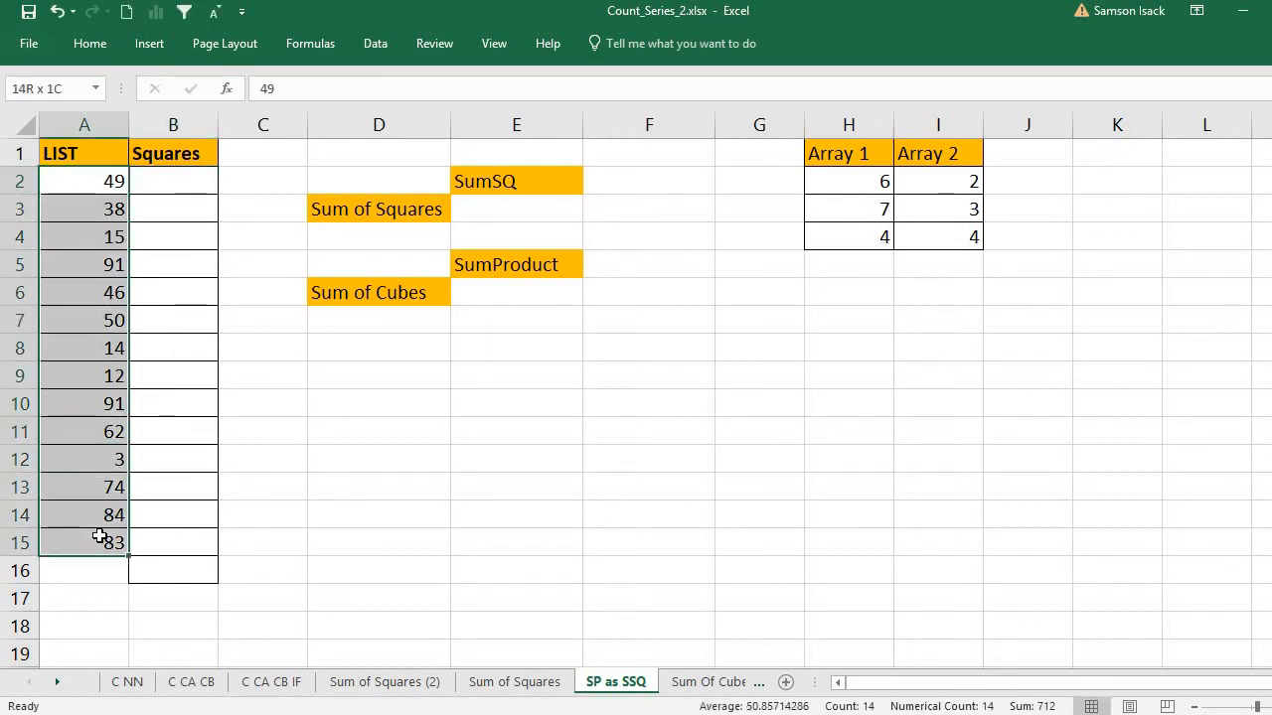
Step: Calculate the square of each LIST value by entering =A2*A2 in B2 and filling the formula down to B15
double_click(181, 190)
text(=)
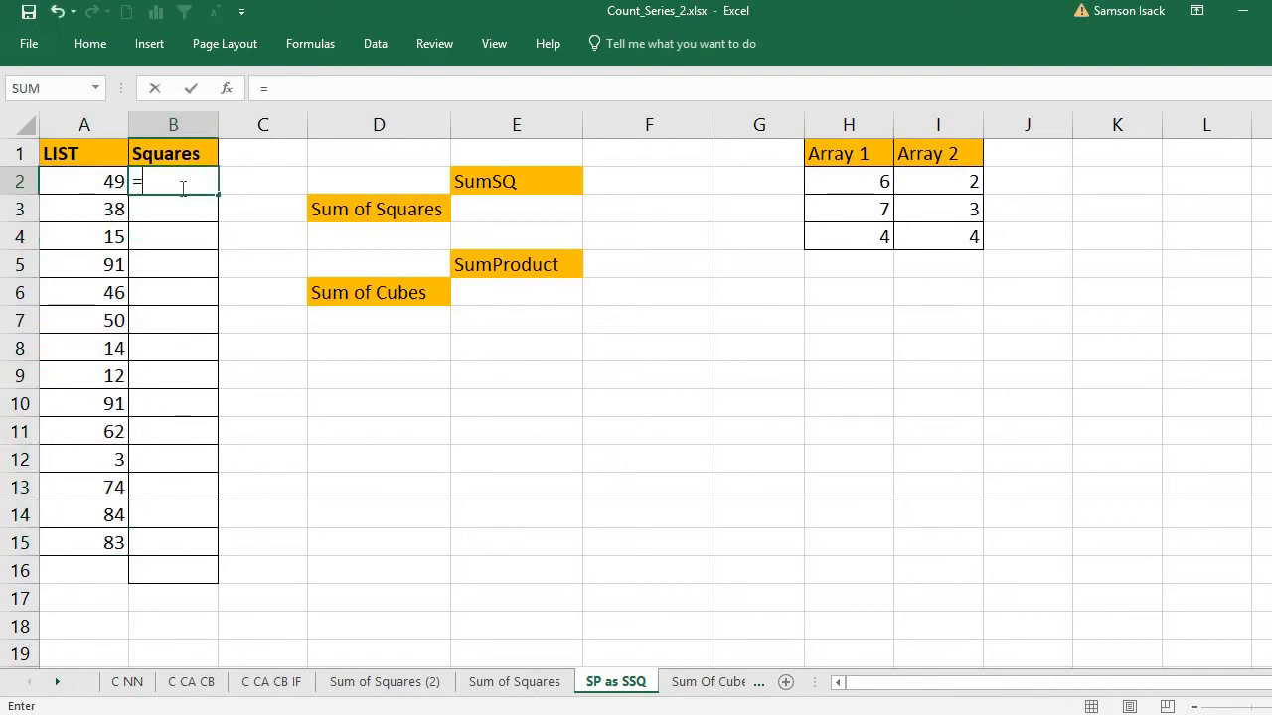
click(71, 182)
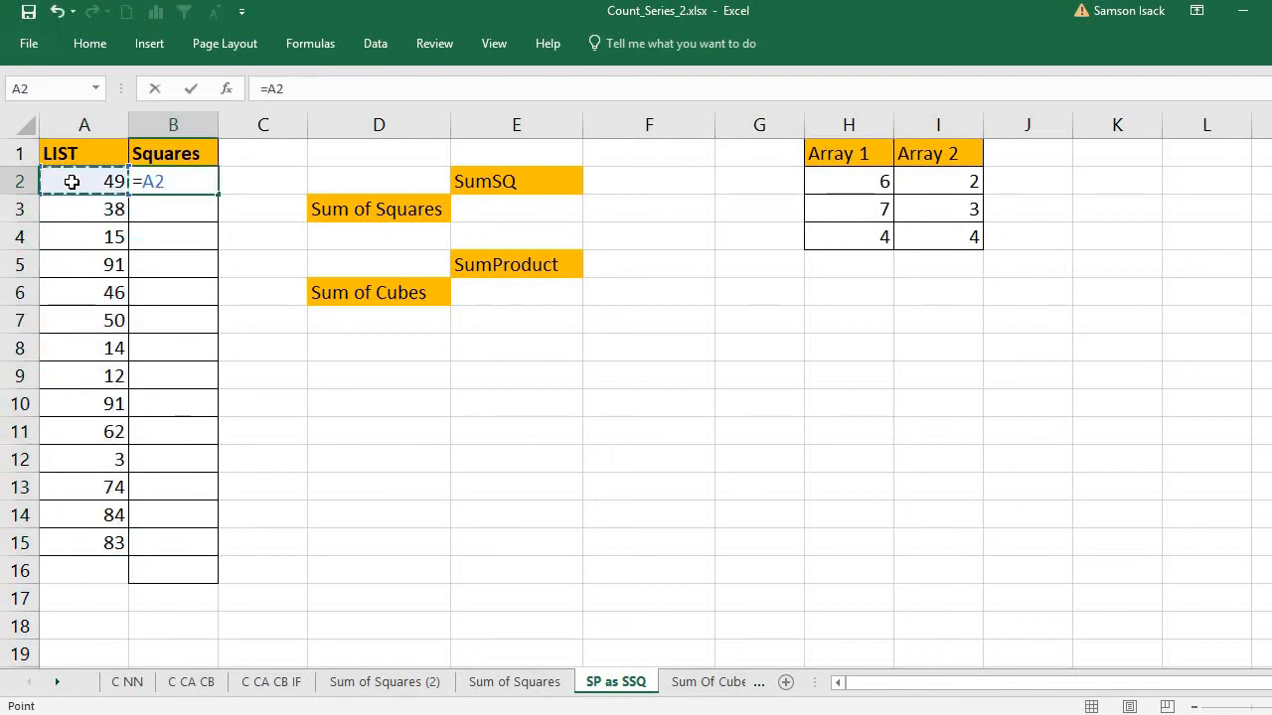
text(*)
click(71, 182)
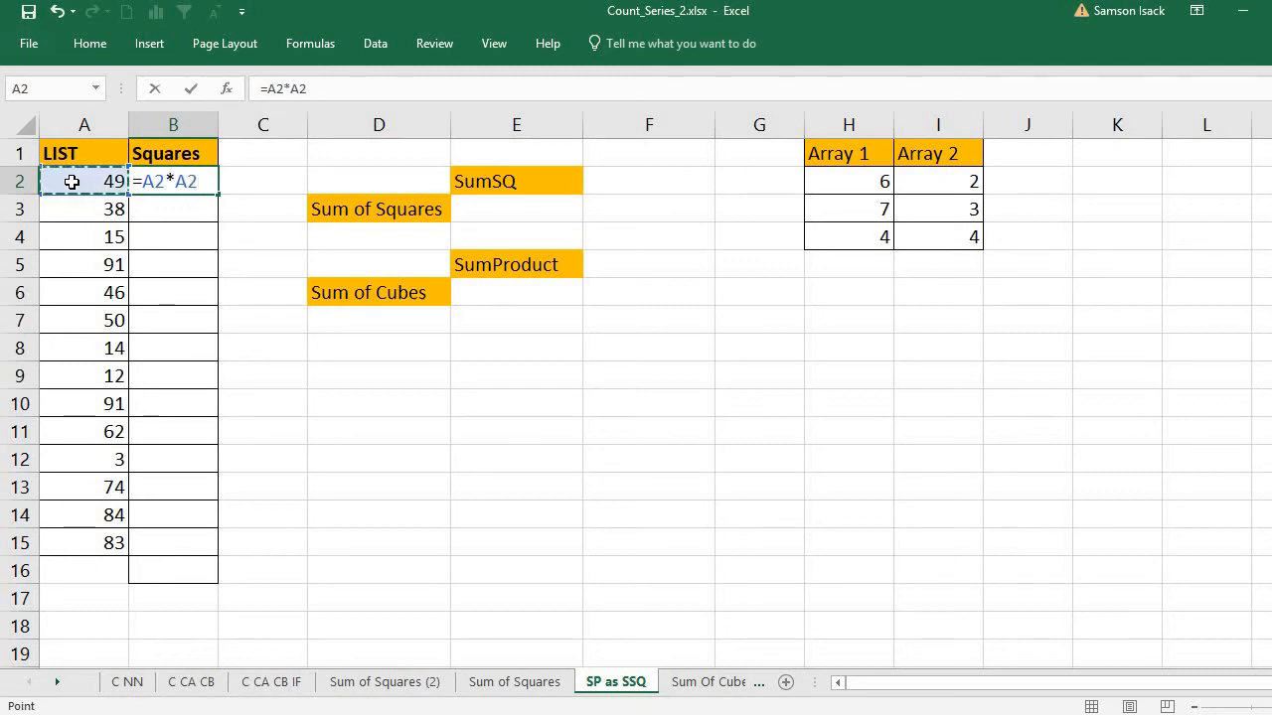
key(Return)
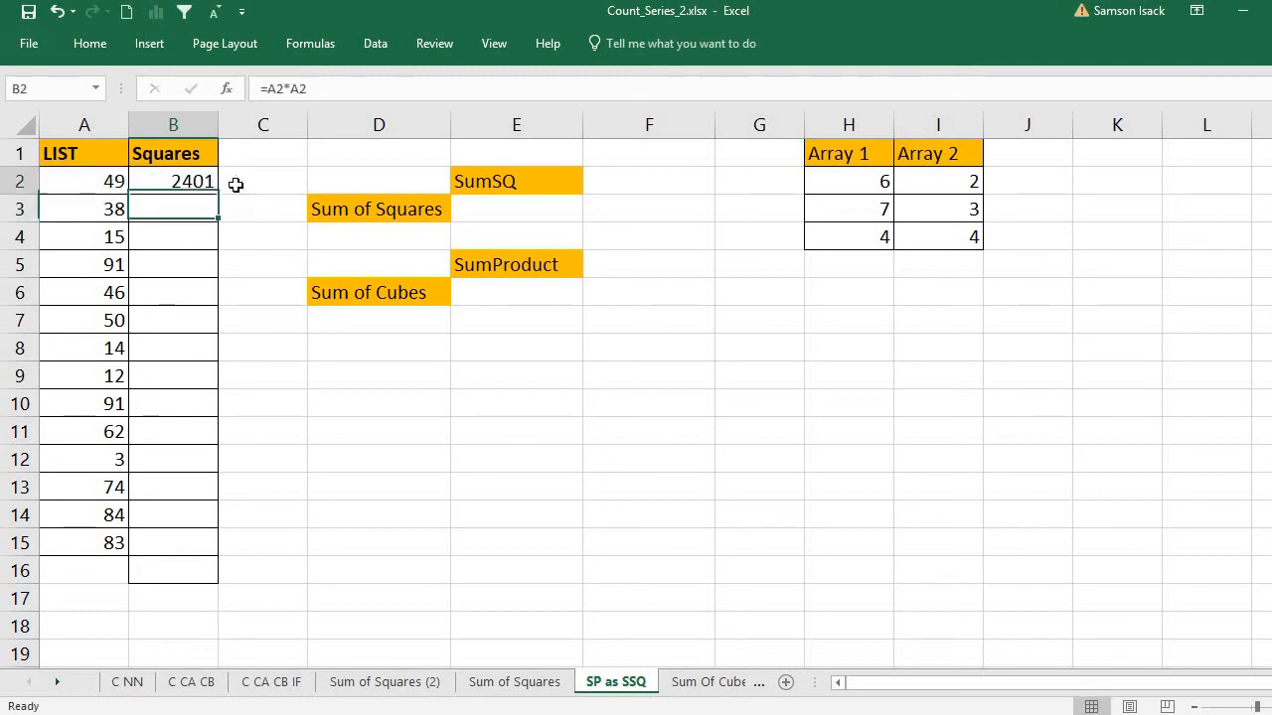
drag(215, 194, 208, 546)
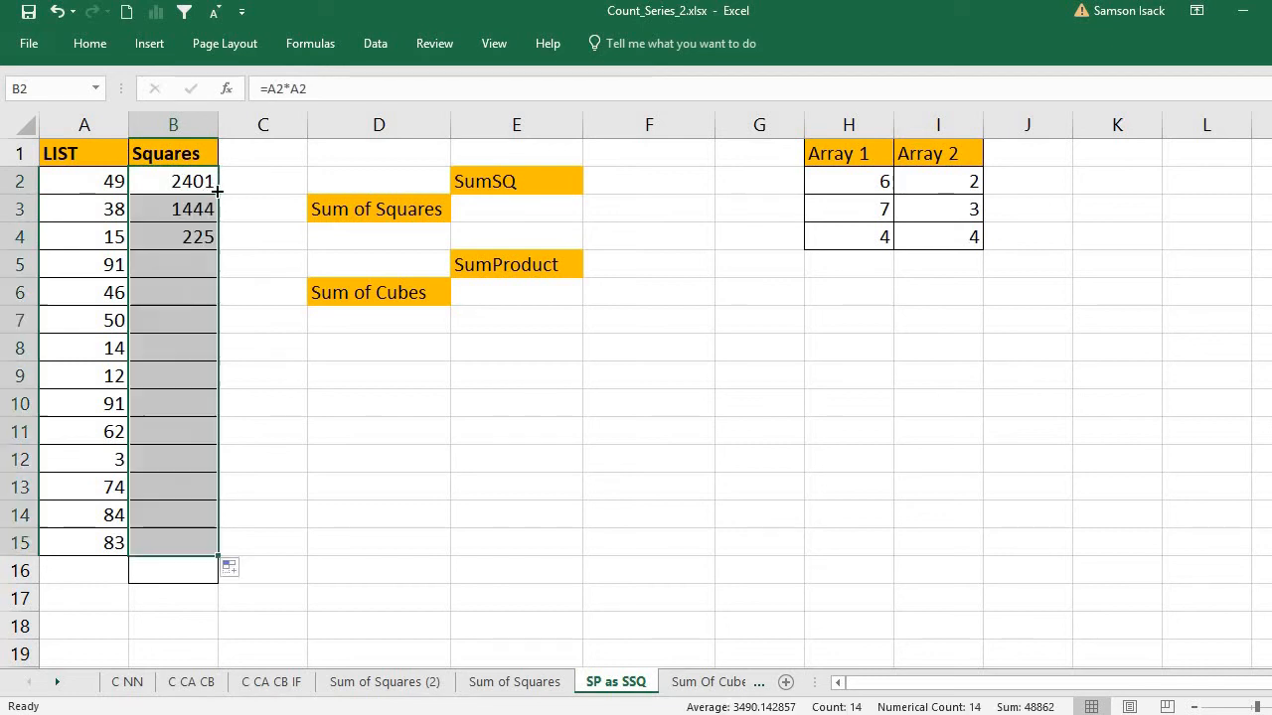
Step: Total the Squares column in B16 with the formula =SUM(B2:B15)
click(188, 567)
text(=)
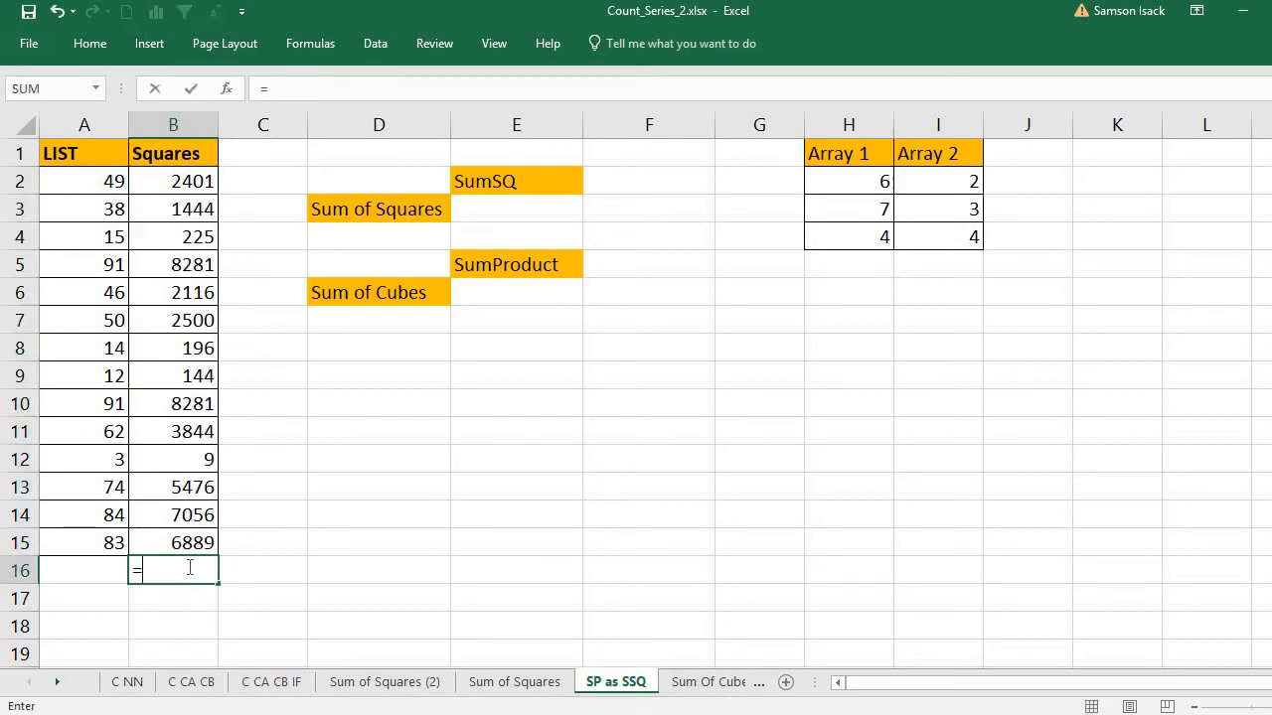
text(S)
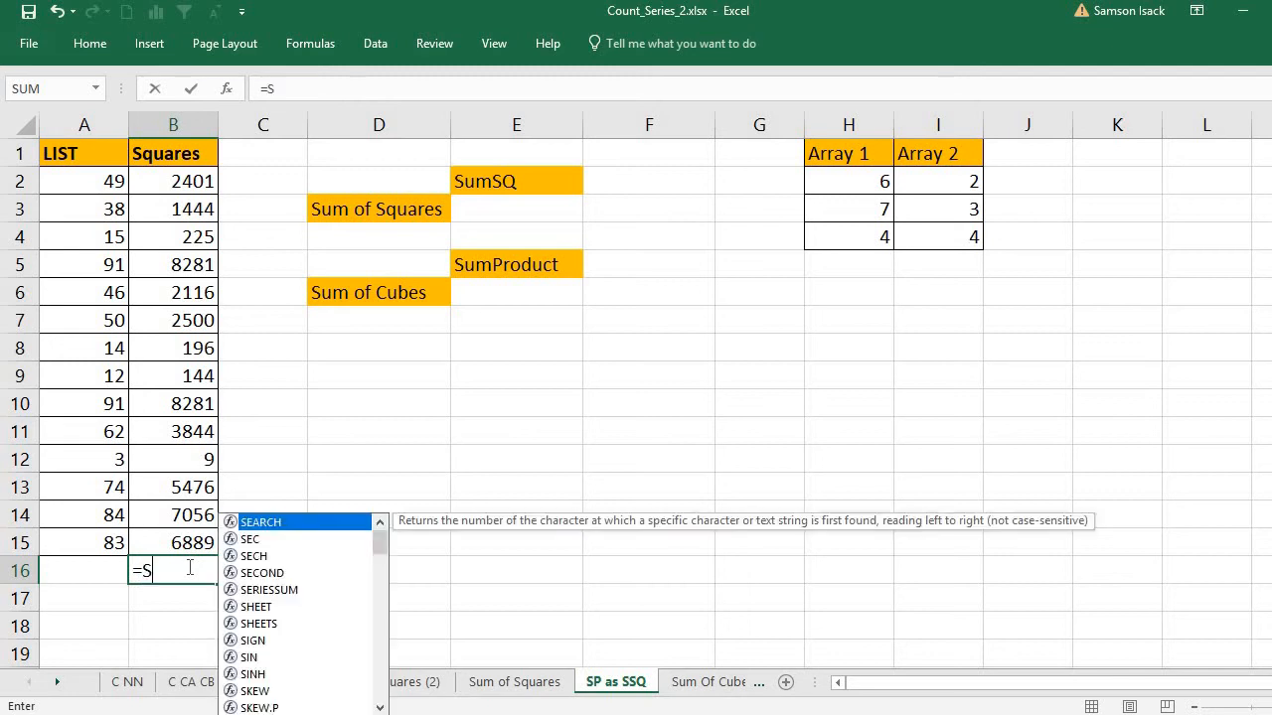
text(UM)
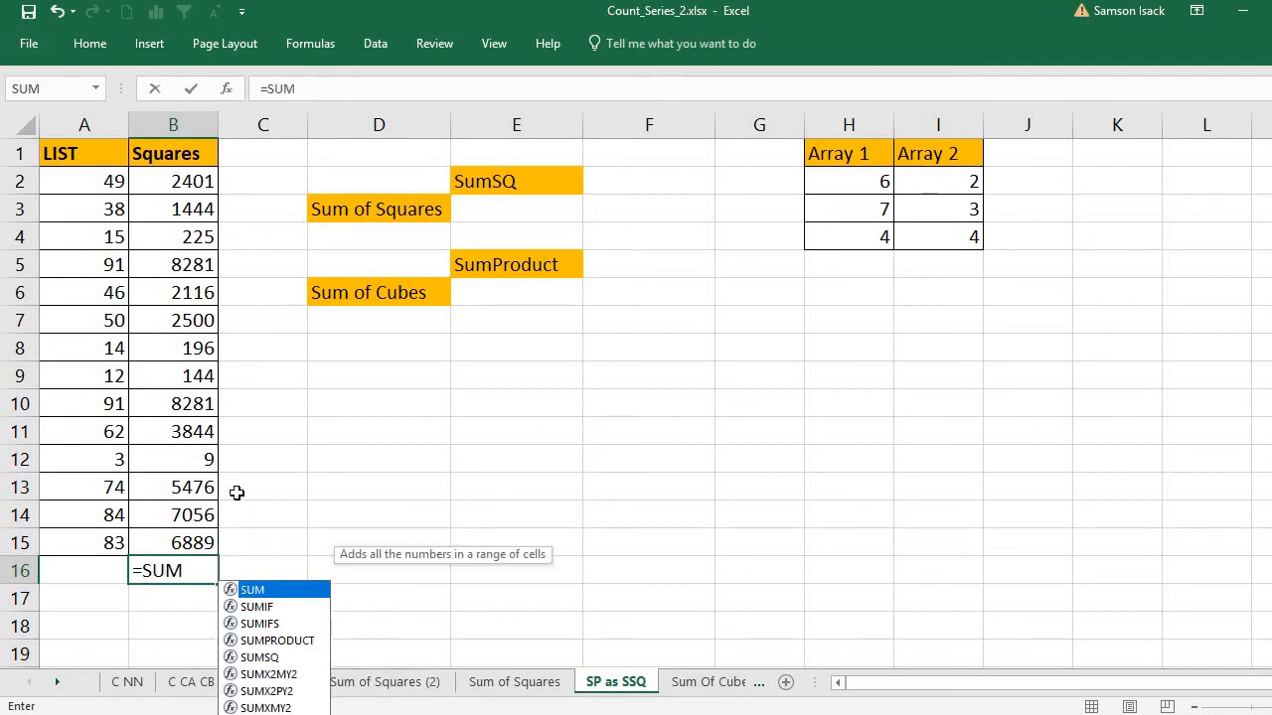
text(()
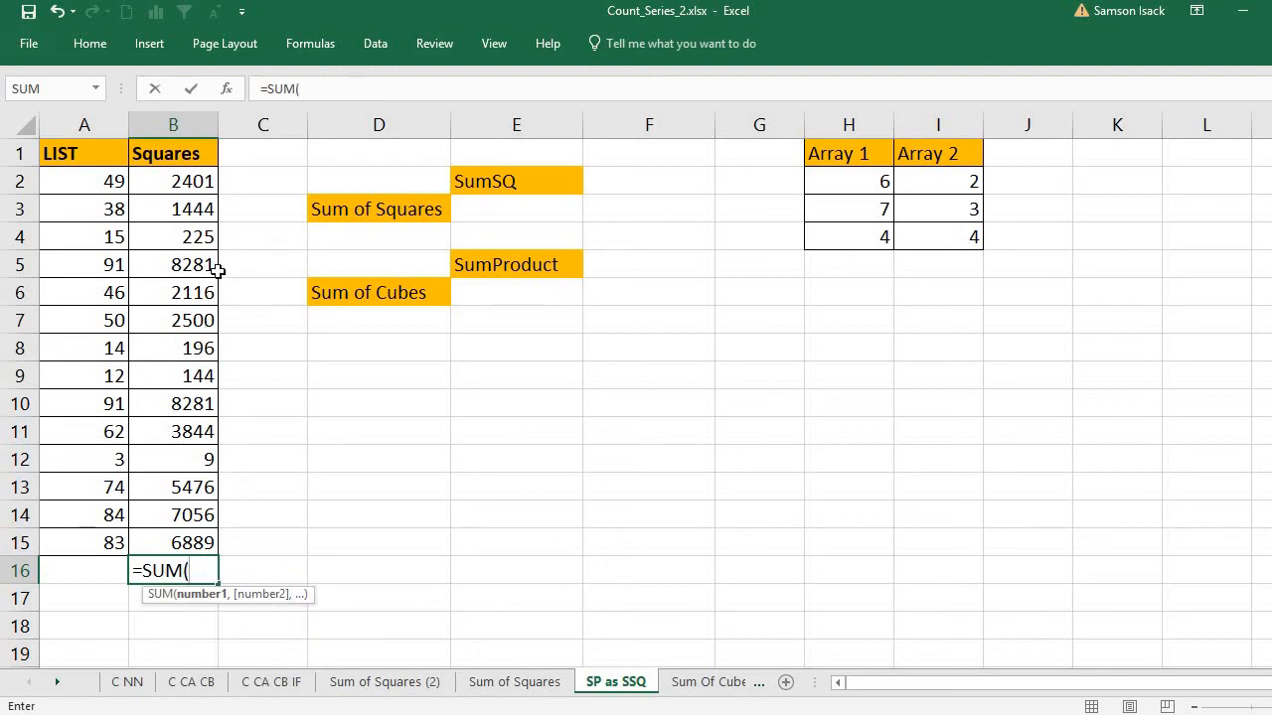
drag(188, 185, 186, 544)
text())
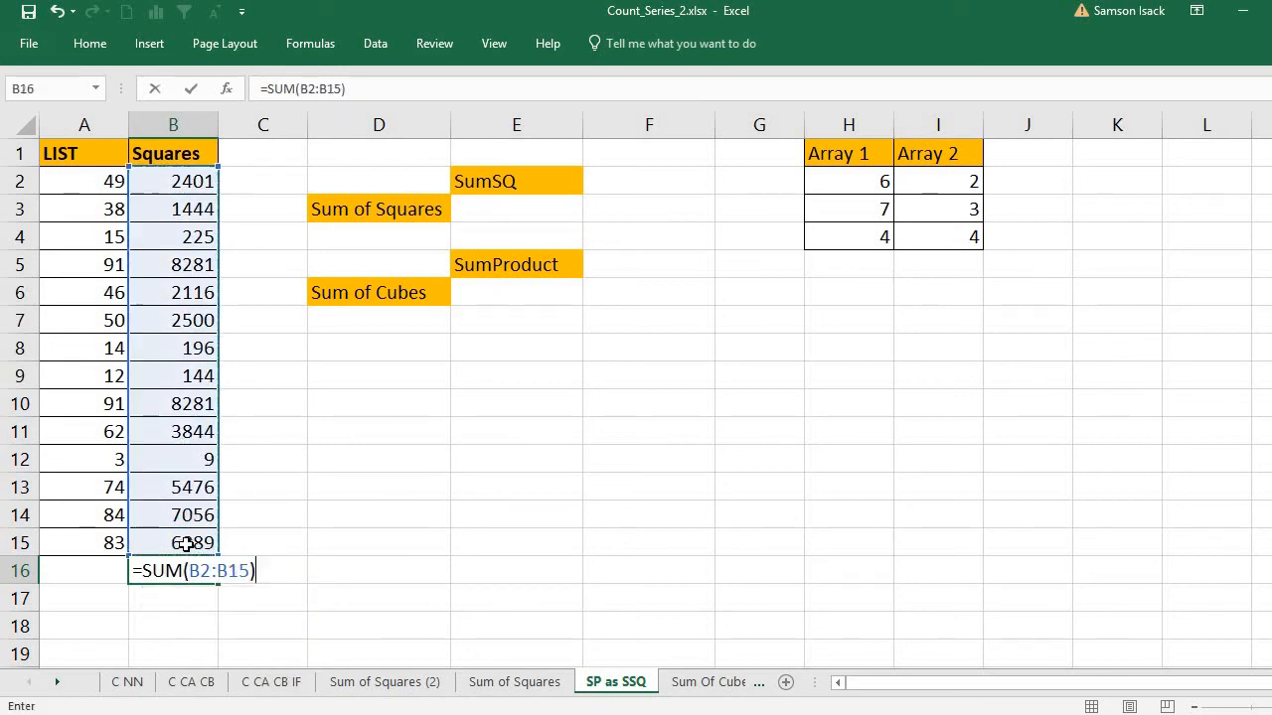
key(Return)
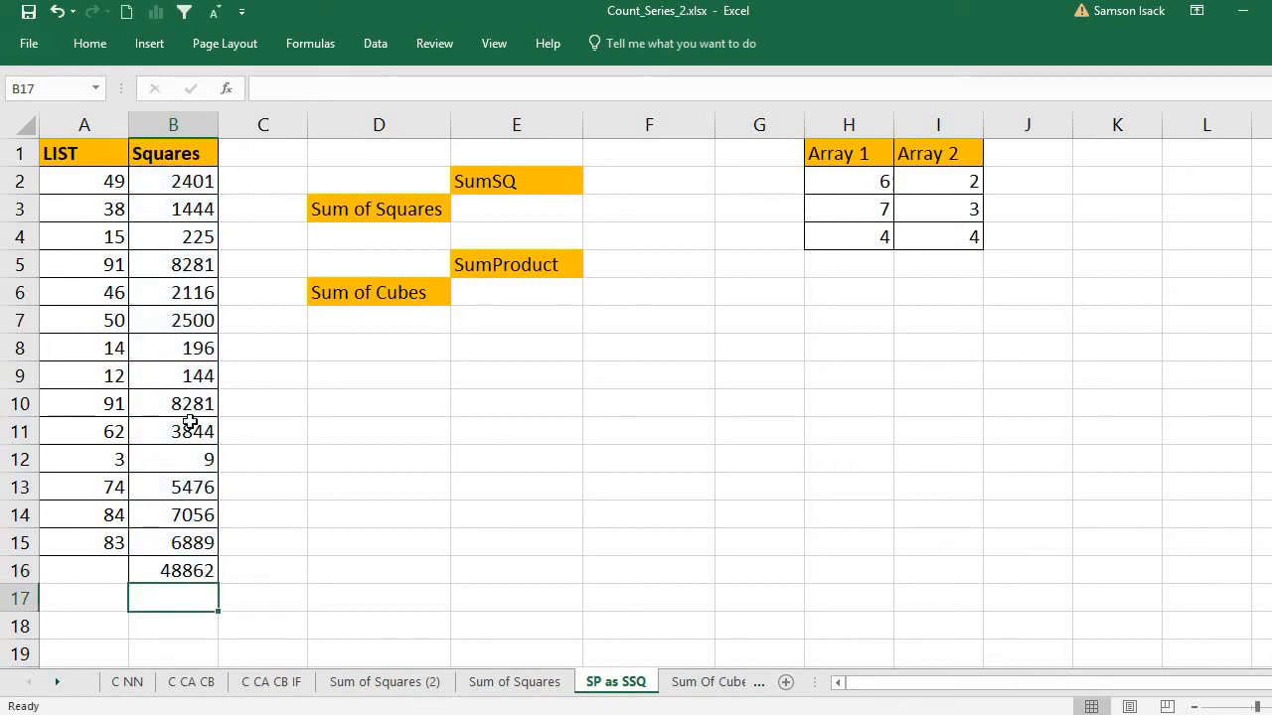
click(194, 570)
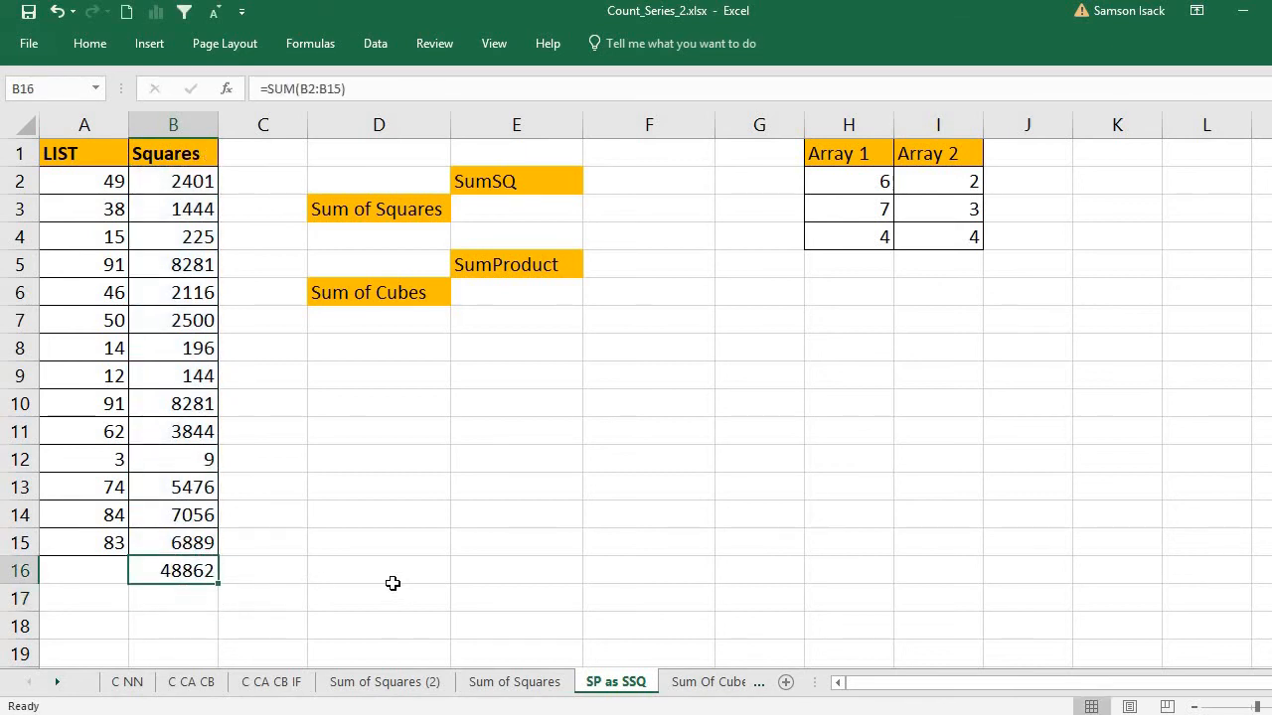
drag(175, 182, 195, 542)
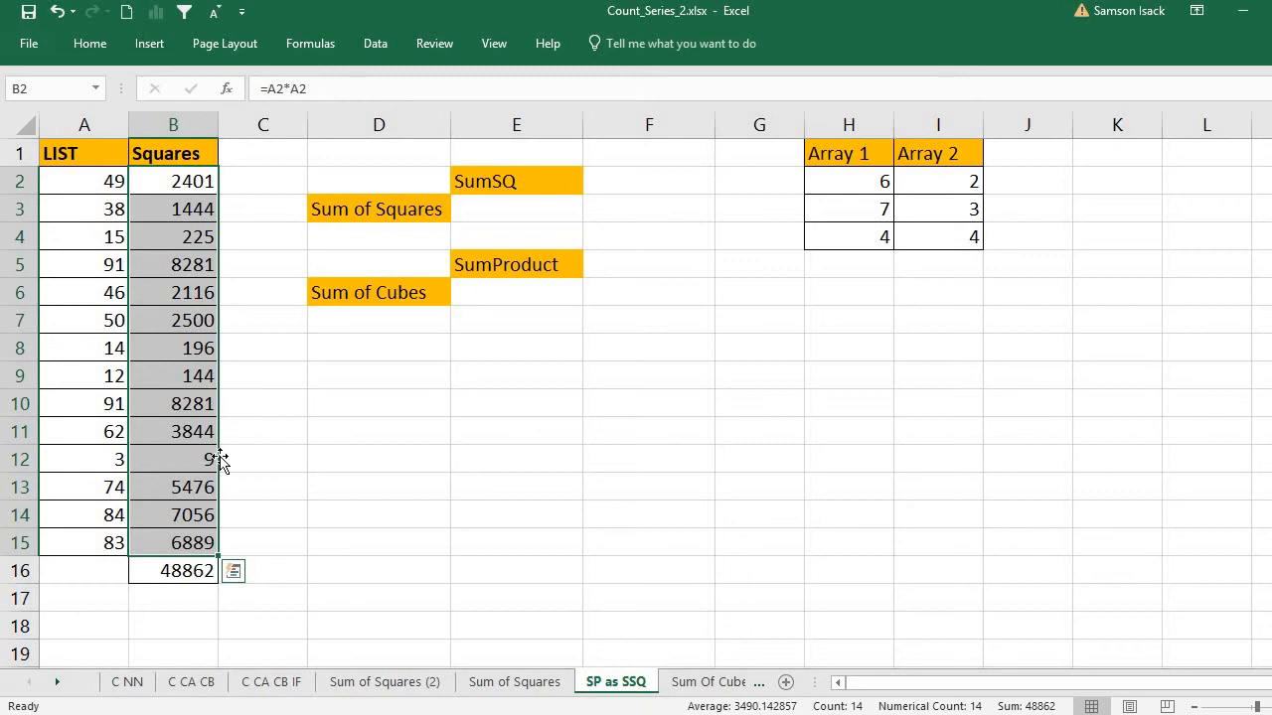
Step: Calculate the sum of squares of the LIST values in E3 with the formula =SUMSQ(A2:A15)
click(502, 185)
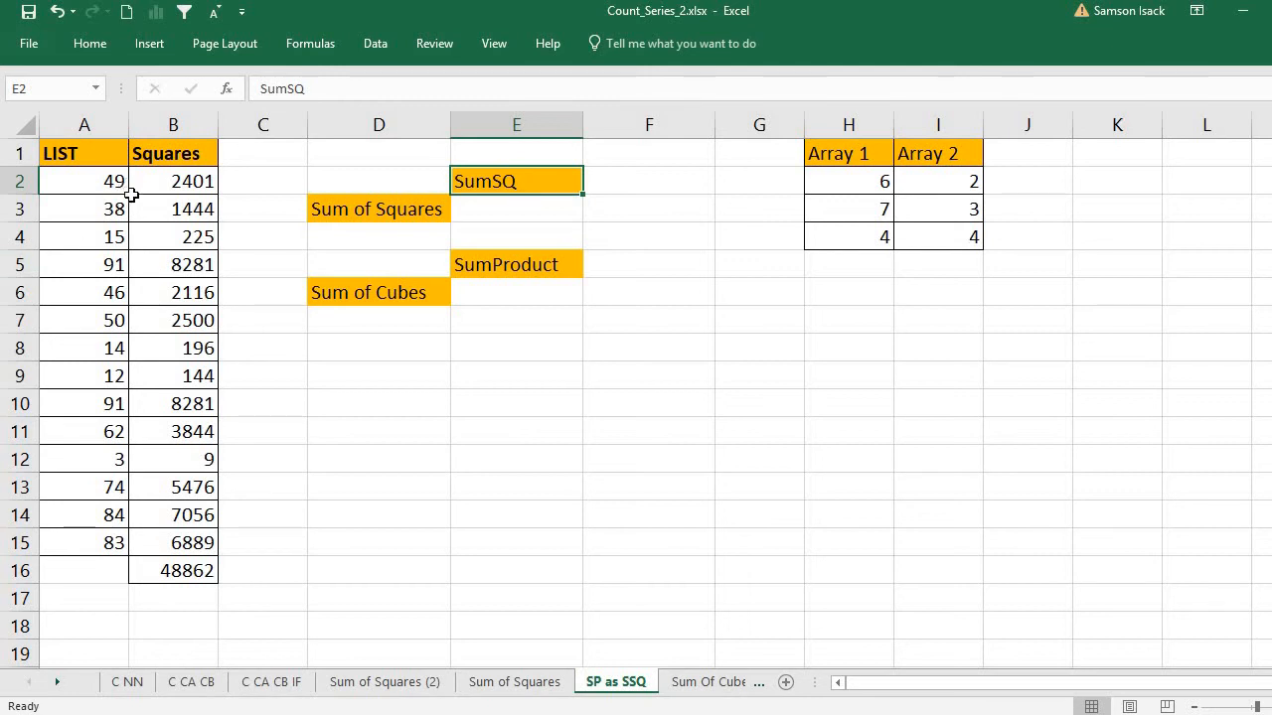
click(523, 213)
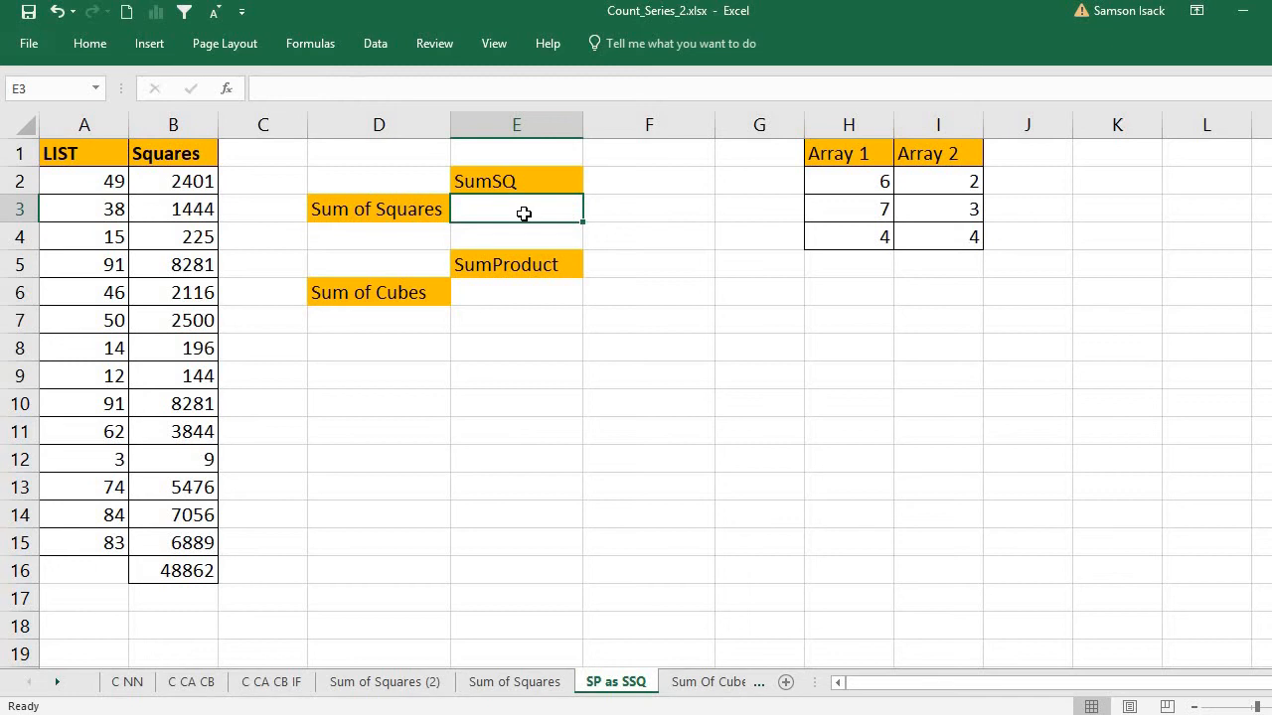
text(=)
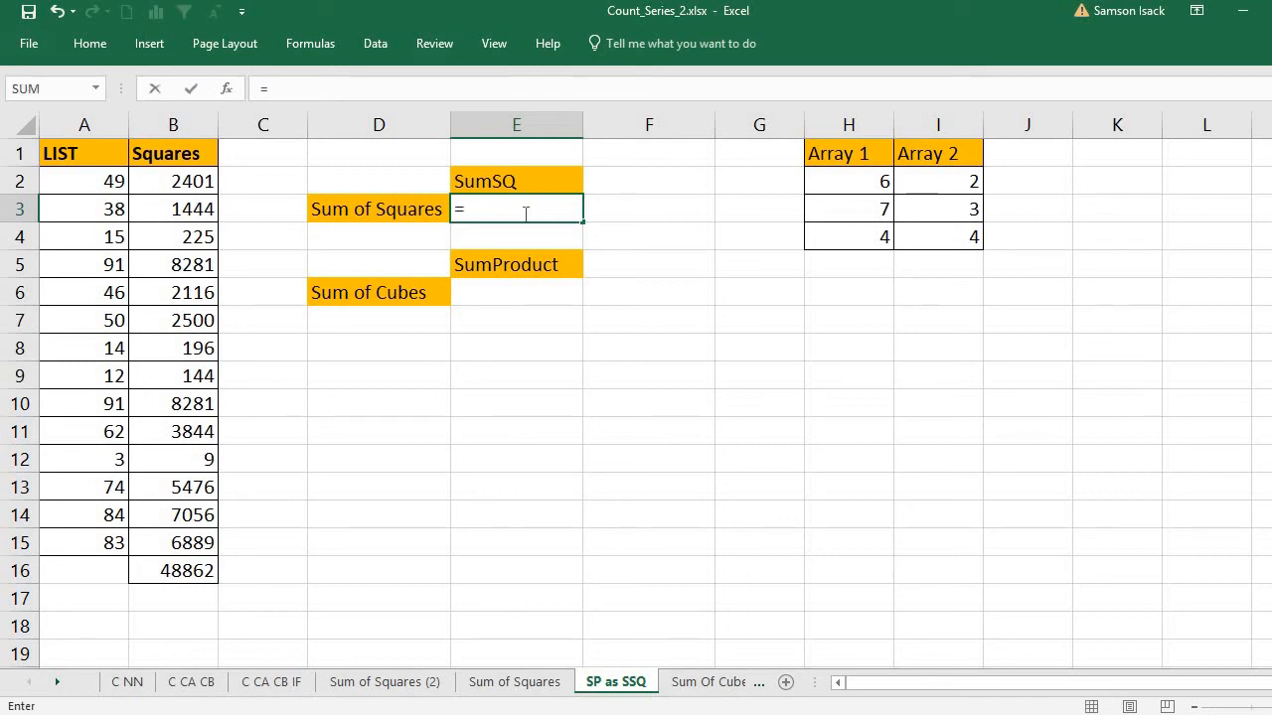
text(sumsq)
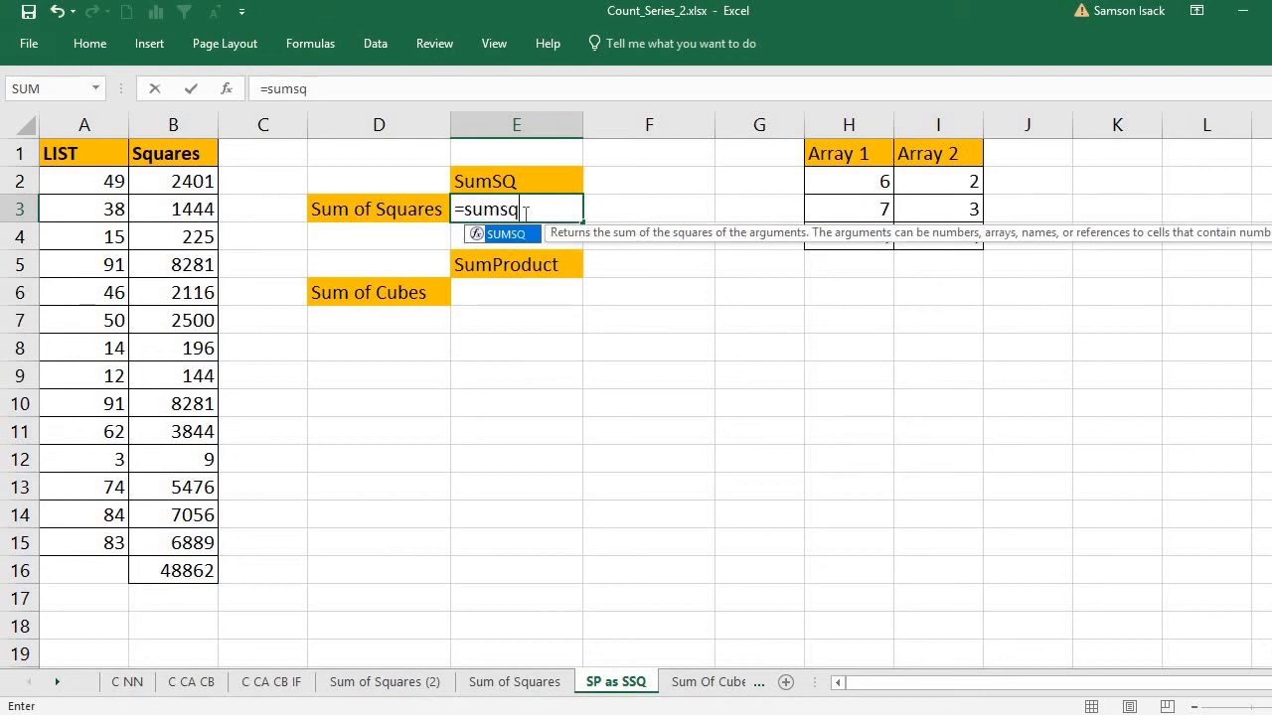
text(()
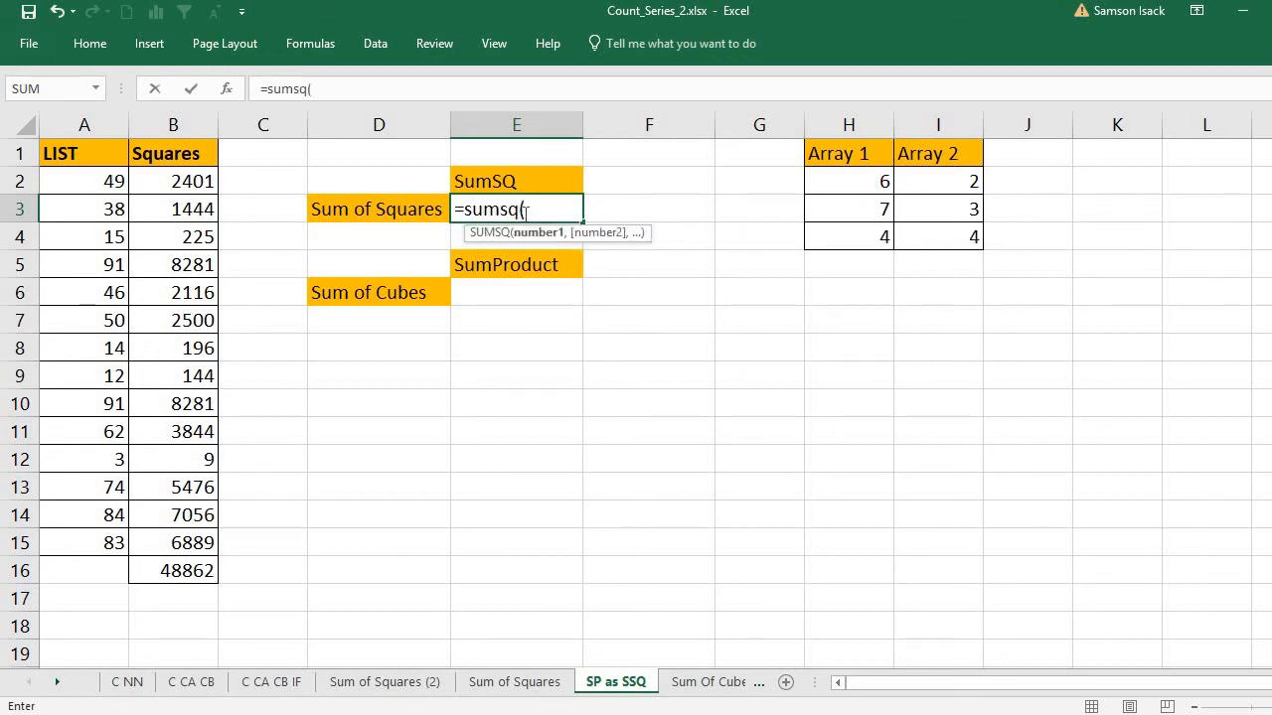
drag(85, 181, 56, 537)
text())
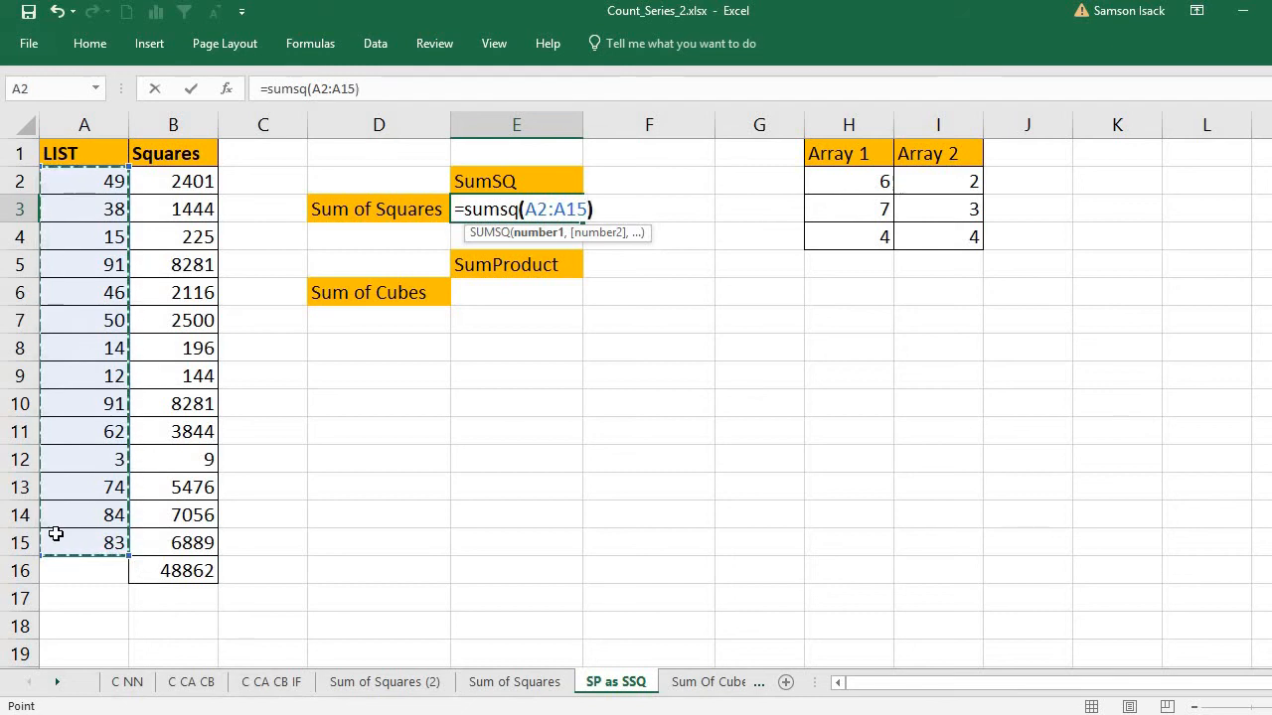
key(Return)
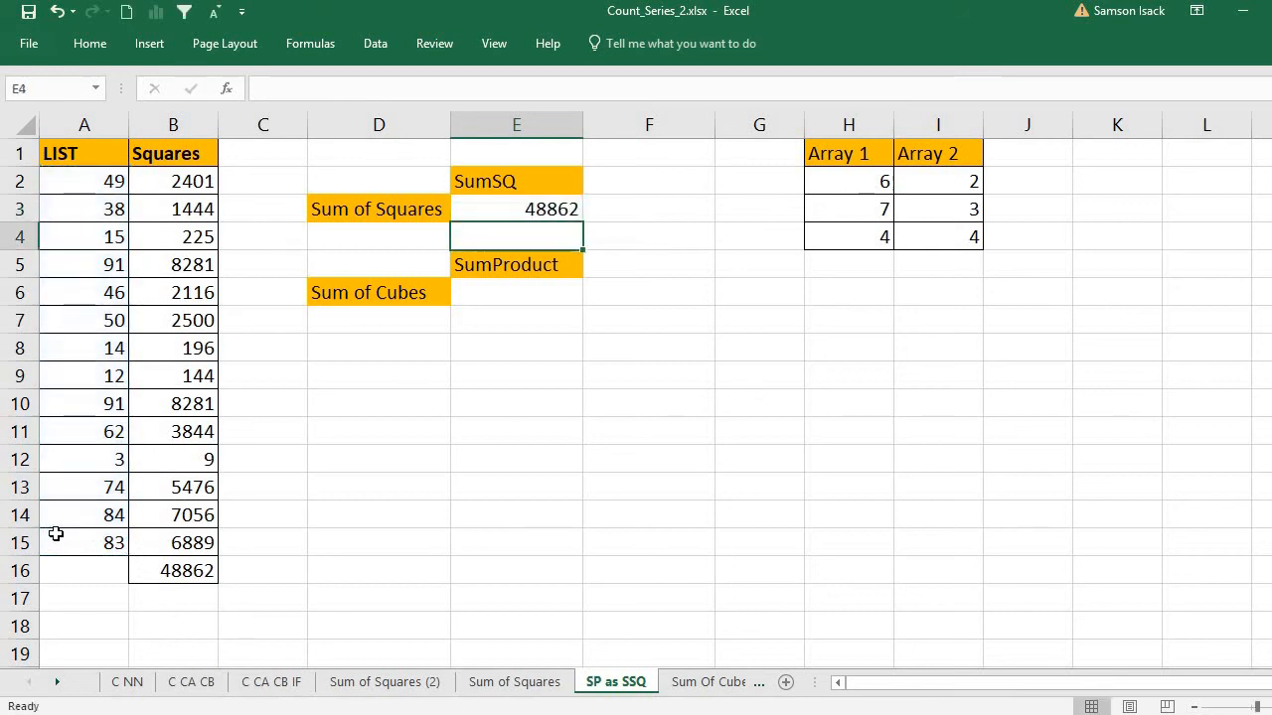
Step: Compare the SUMSQ result in E3 with the Squares column and its total in B16, and review the SumProduct section in E5:E6
click(504, 216)
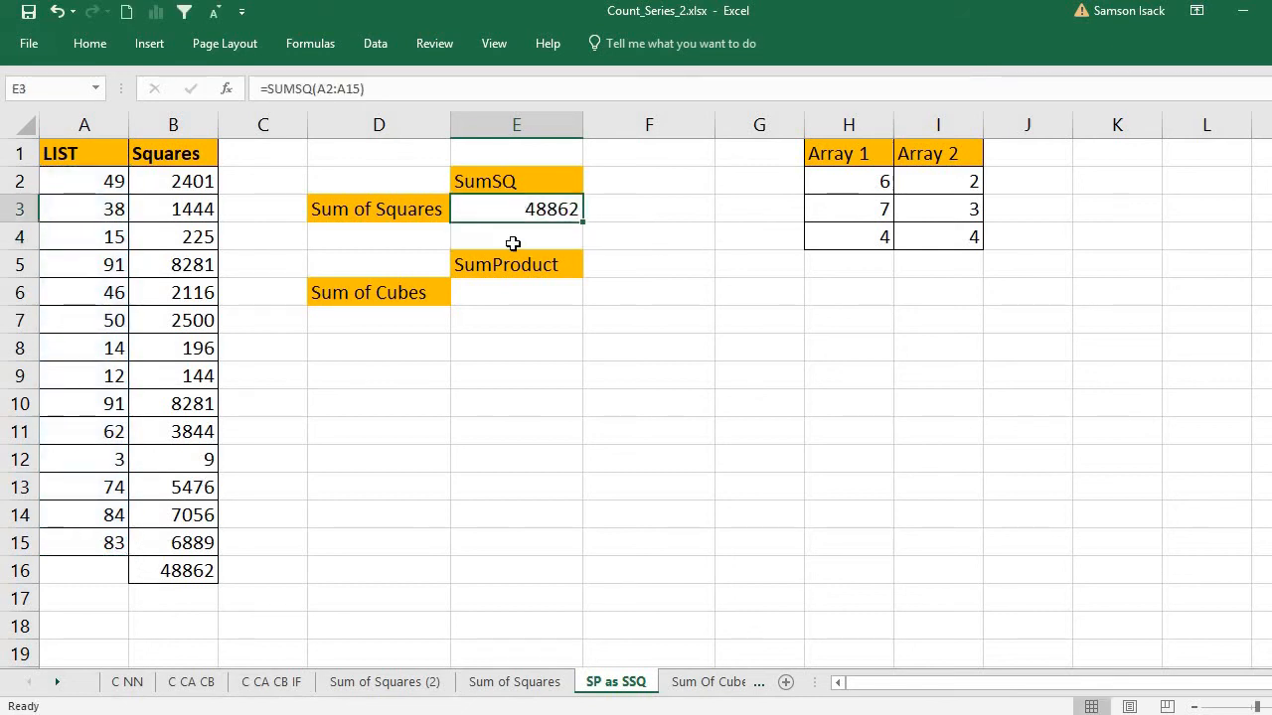
click(184, 569)
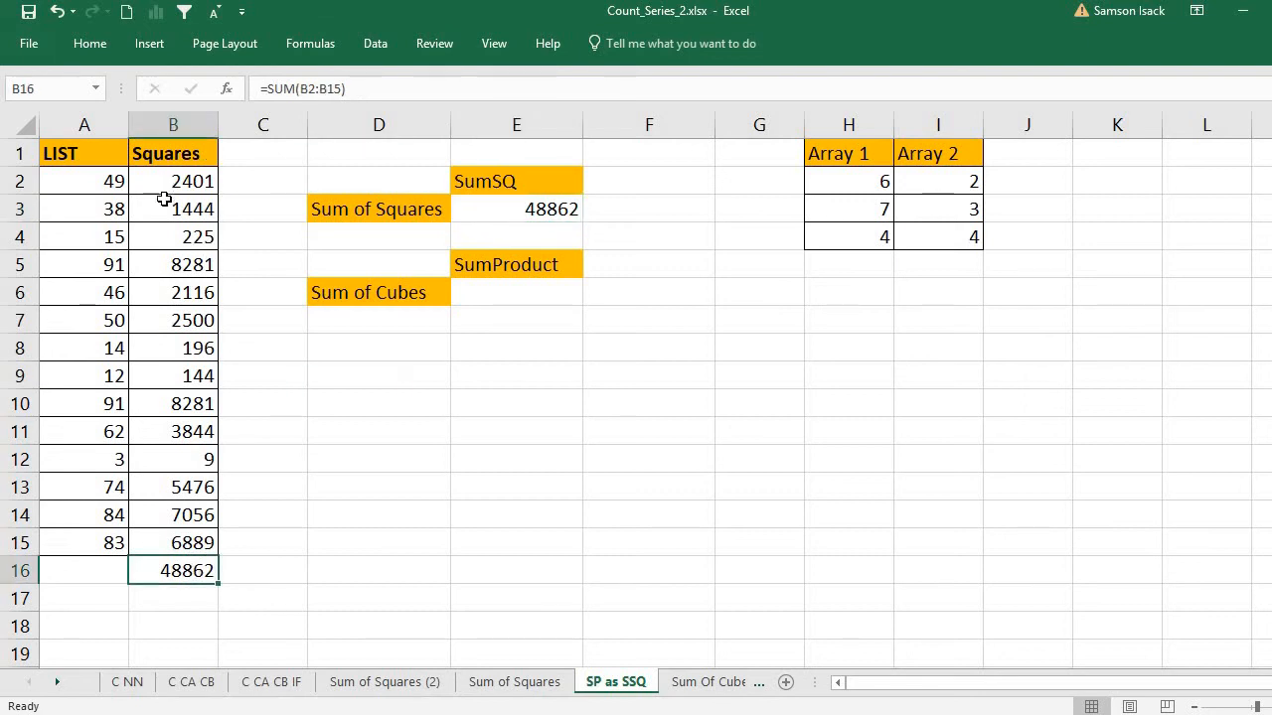
drag(167, 189, 177, 548)
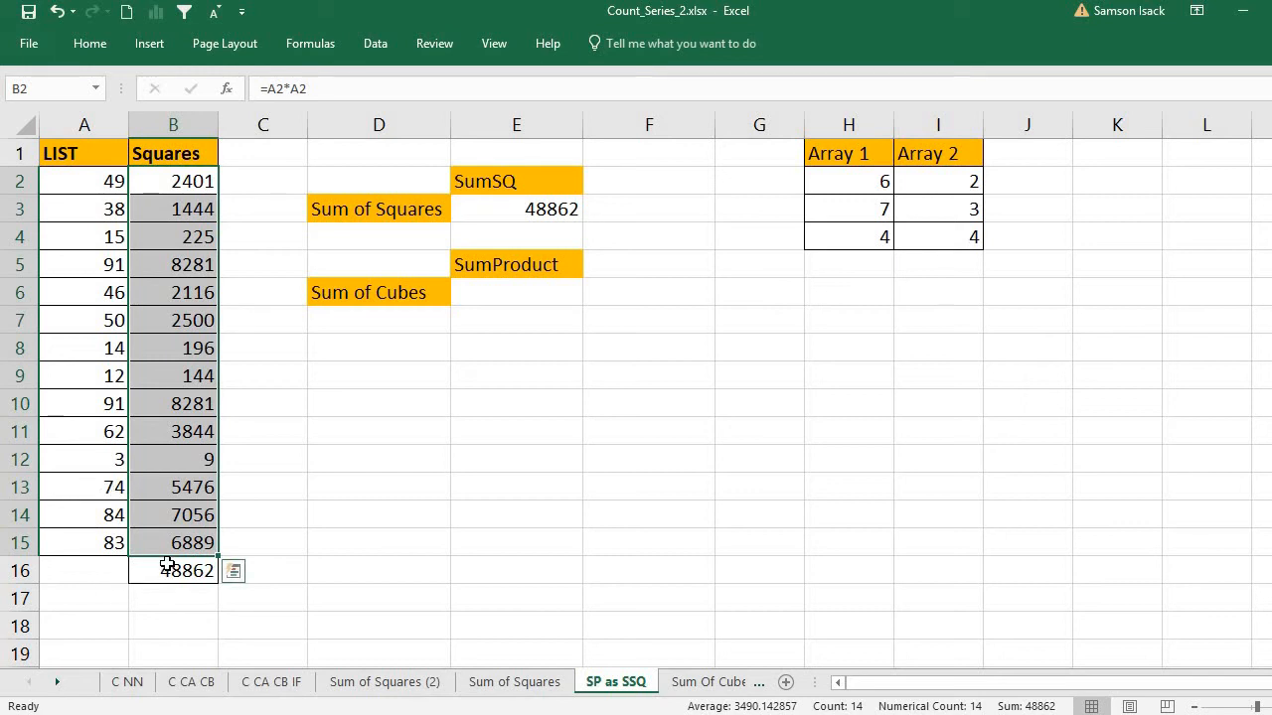
click(516, 209)
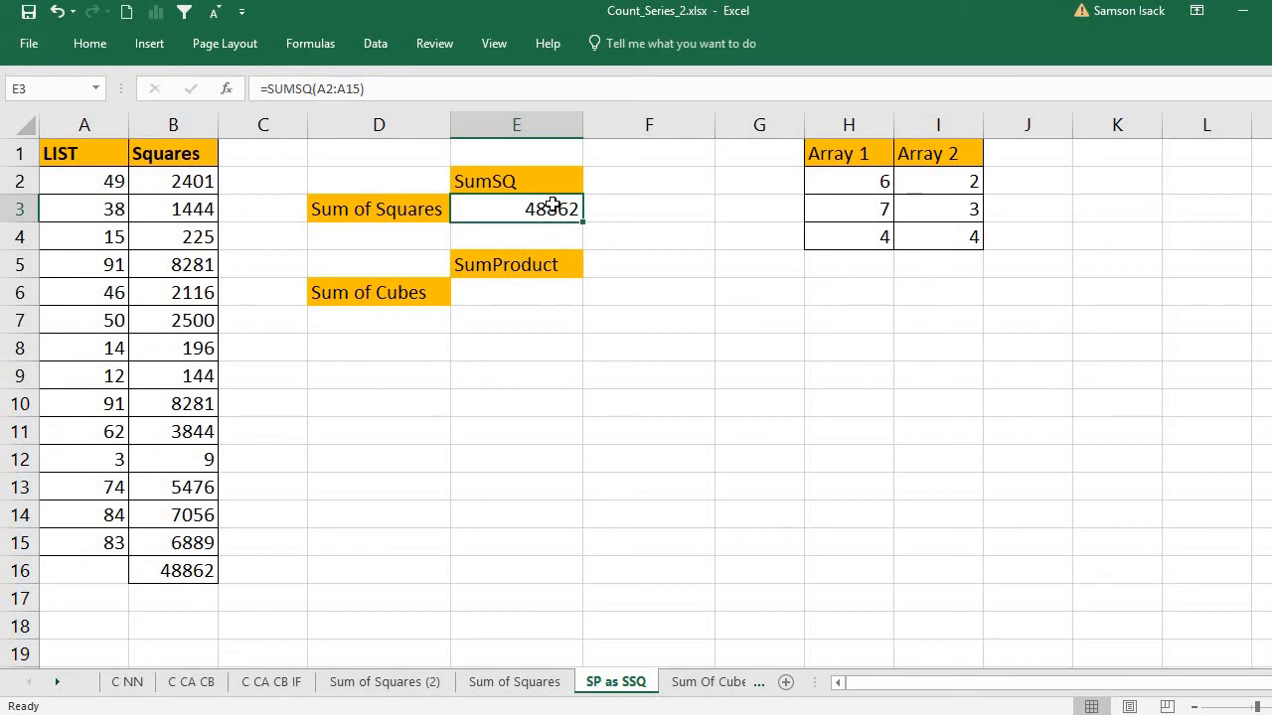
click(535, 300)
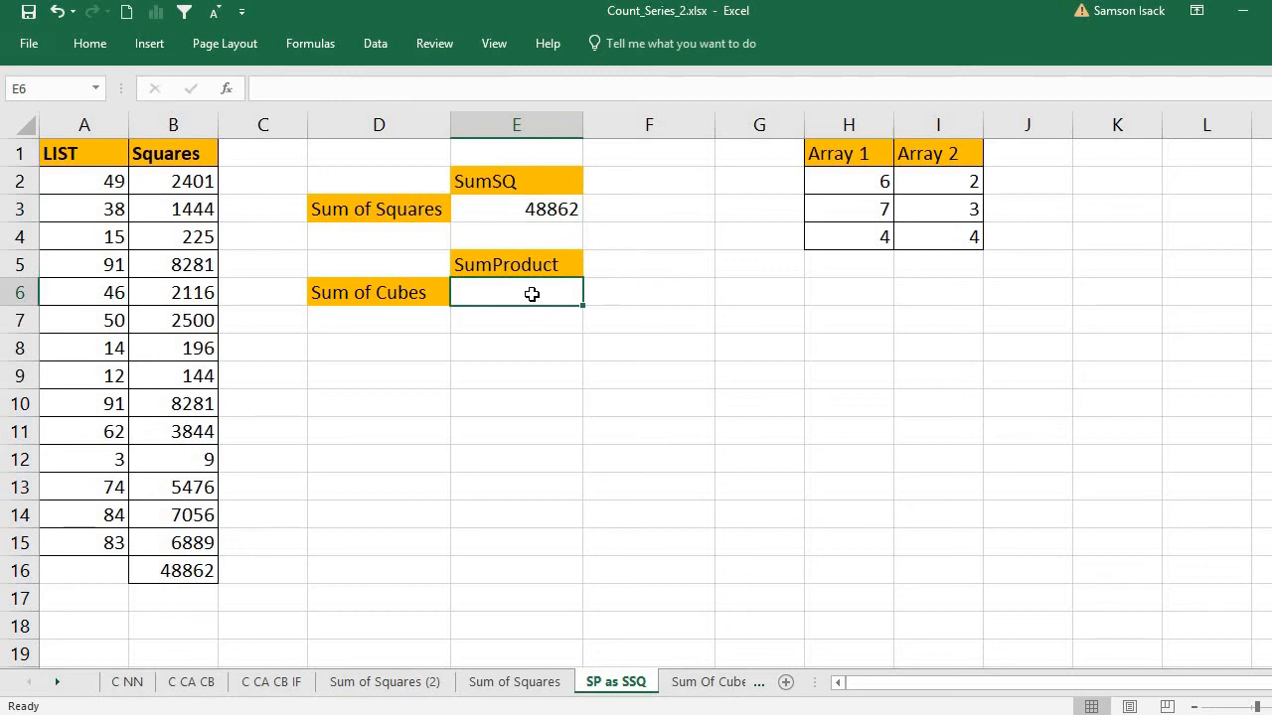
click(549, 202)
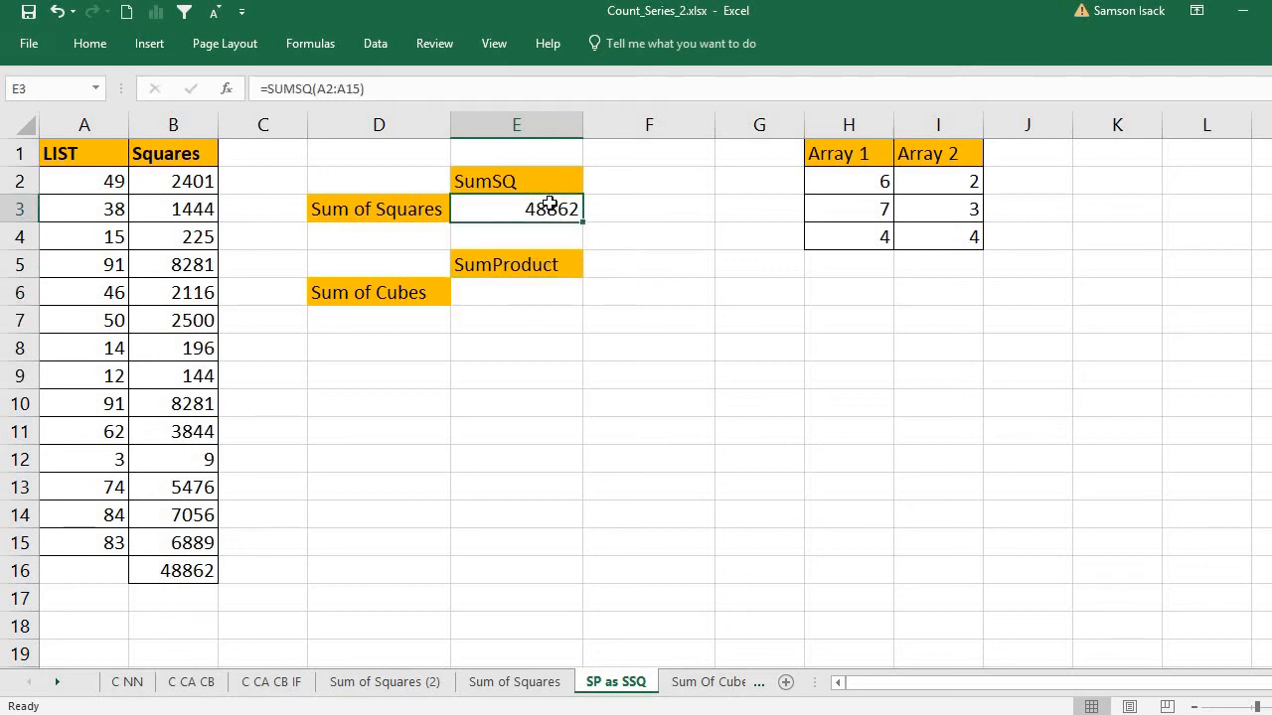
click(550, 289)
click(552, 265)
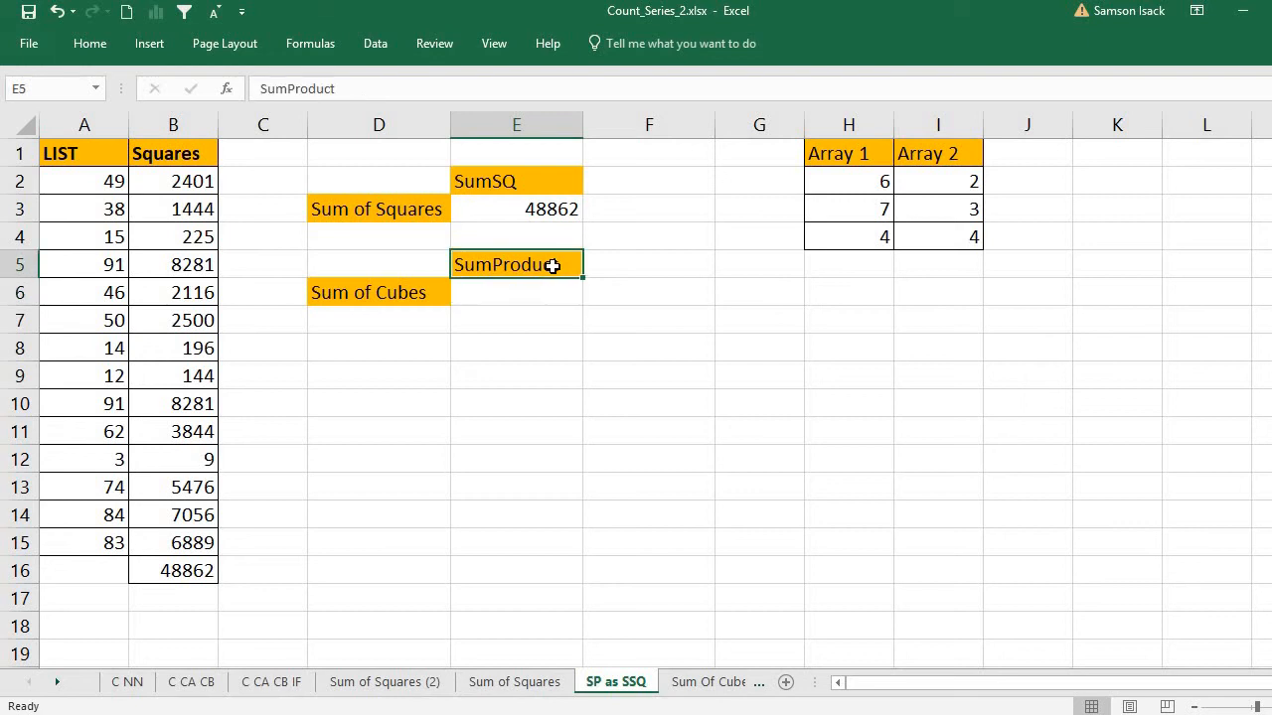
click(520, 178)
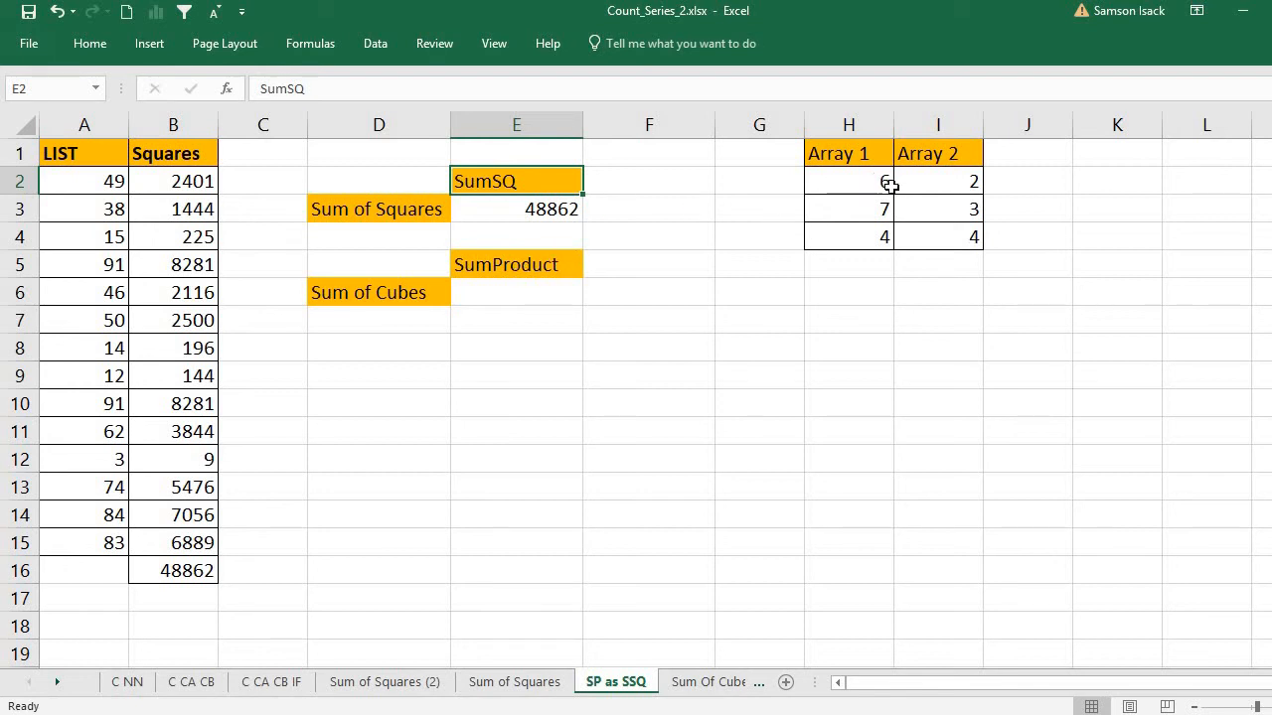
Step: Examine the Array 1 and Array 2 columns in H and I and how their values pair up row by row
drag(837, 187, 840, 243)
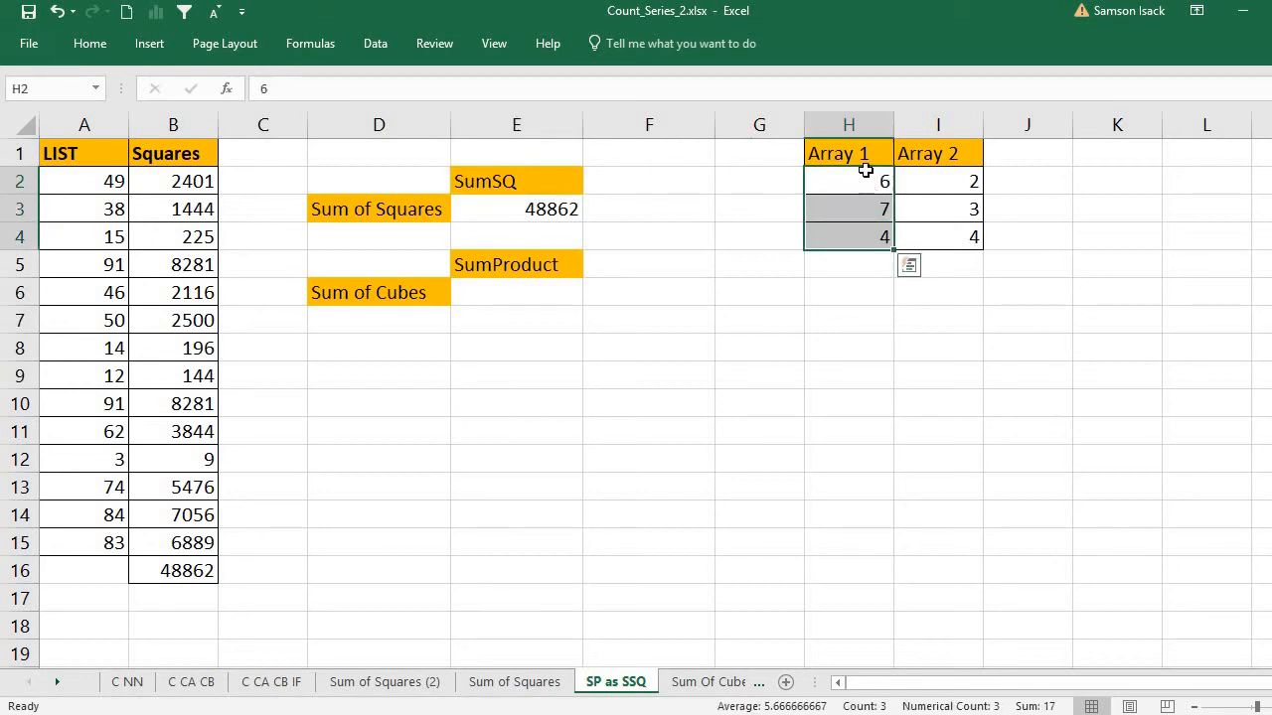
click(860, 123)
click(924, 125)
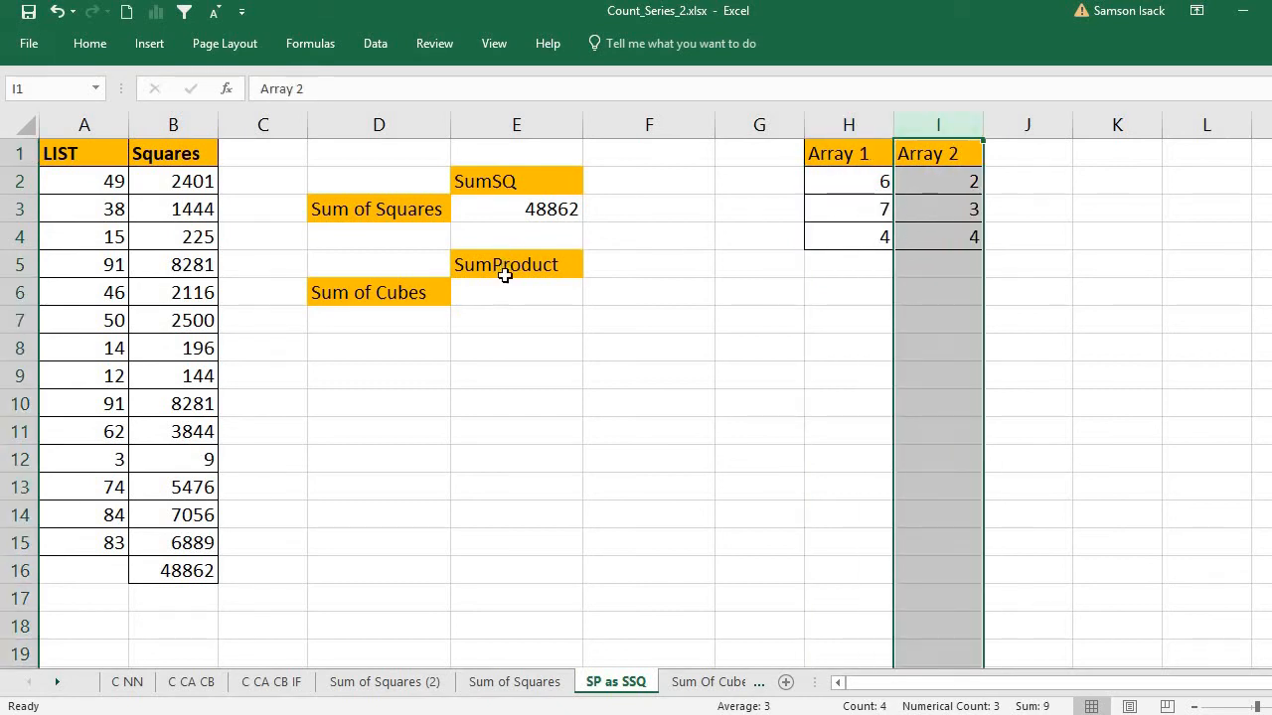
click(850, 126)
click(858, 192)
drag(855, 184, 919, 185)
drag(854, 213, 931, 210)
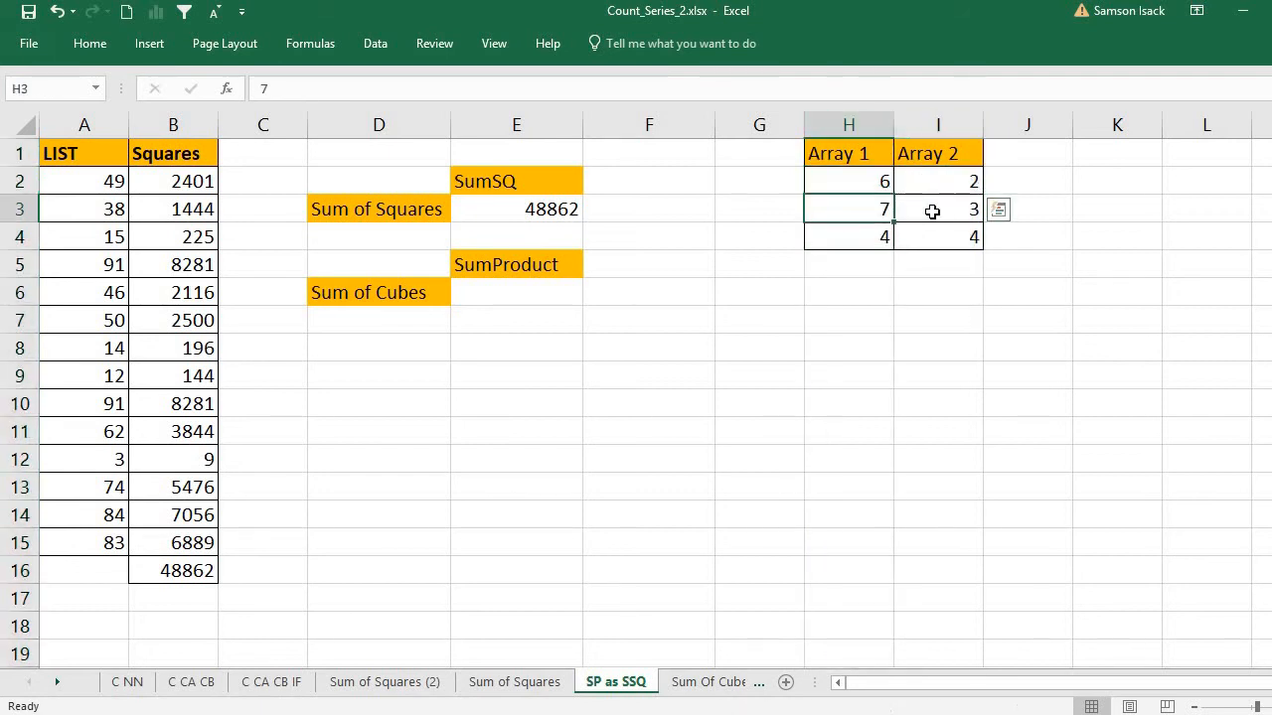
mouse_move(850, 245)
mouse_down()
mouse_move(987, 238)
mouse_move(832, 237)
mouse_up()
click(987, 238)
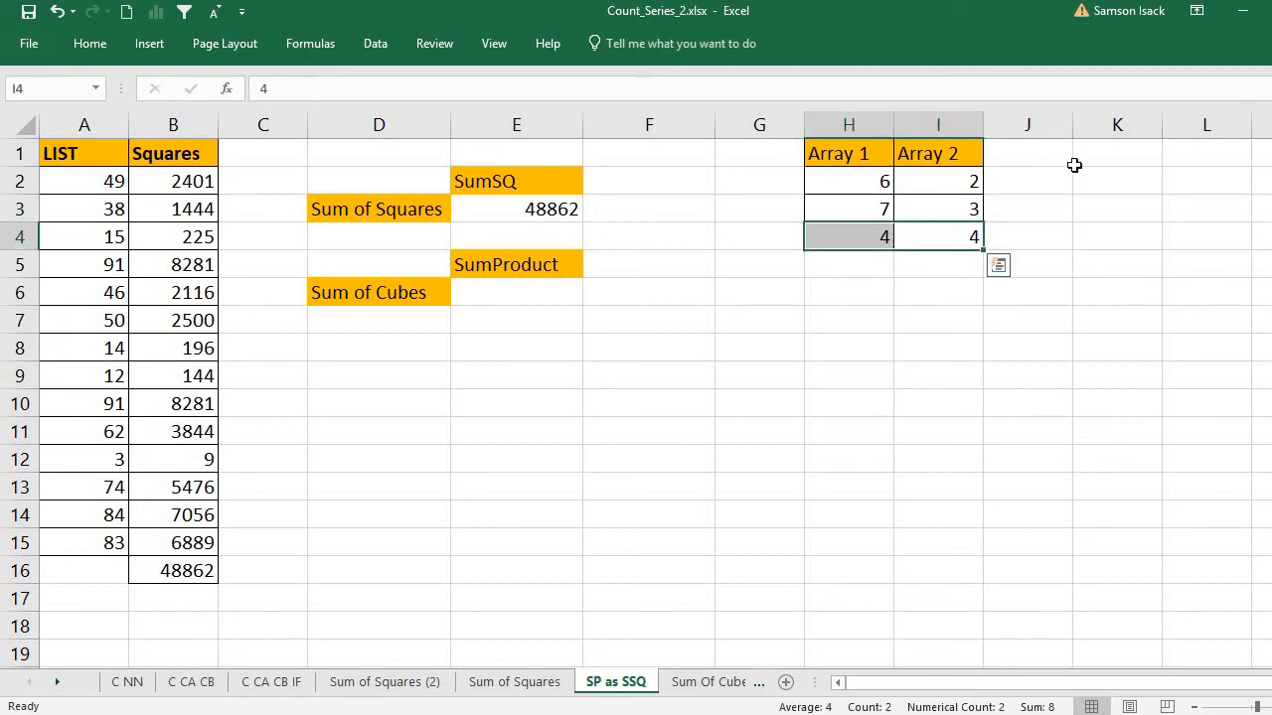
Step: Calculate the product of the first Array 1 and Array 2 values in J2 with the formula =H2*I2
click(1029, 179)
double_click(1029, 179)
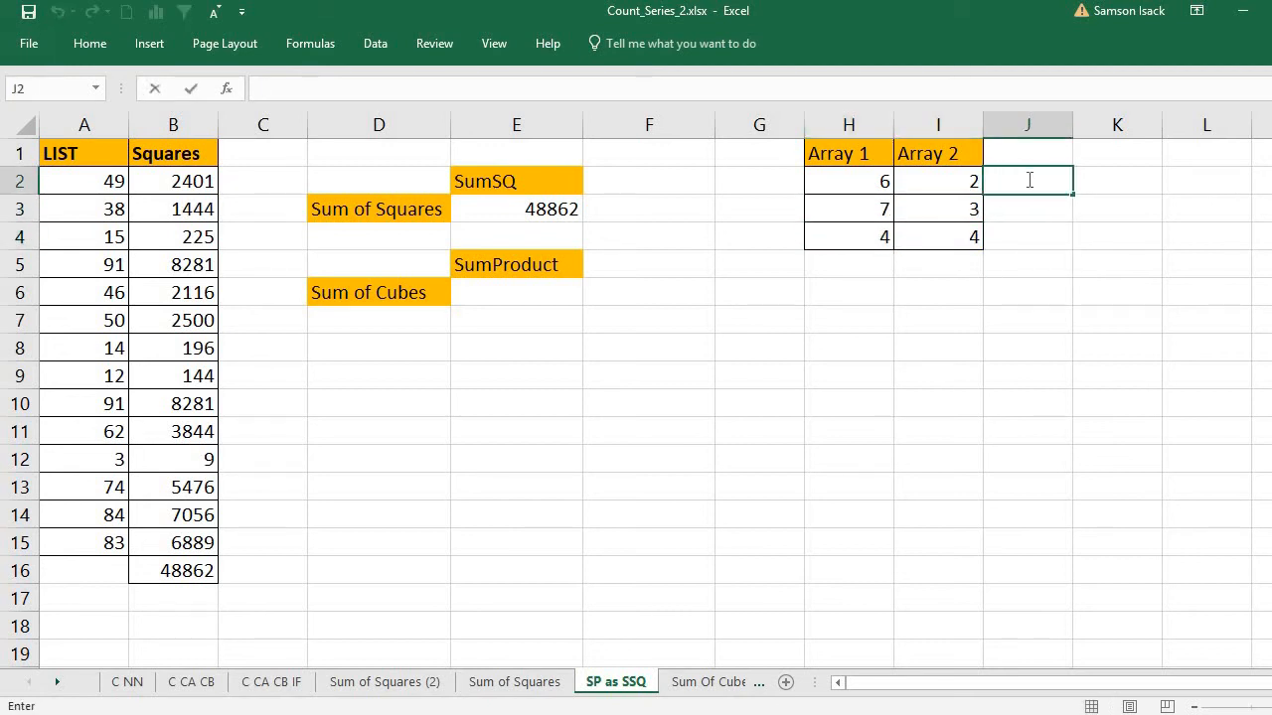
text(=)
click(859, 179)
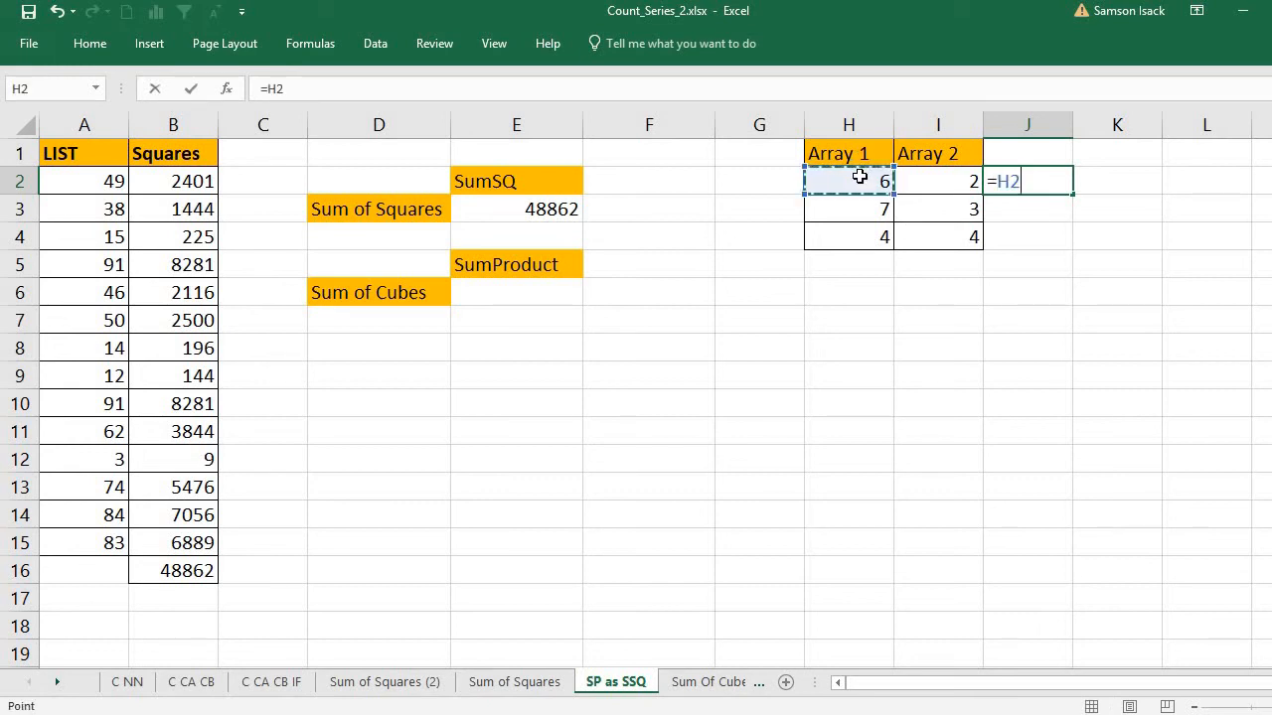
text(*)
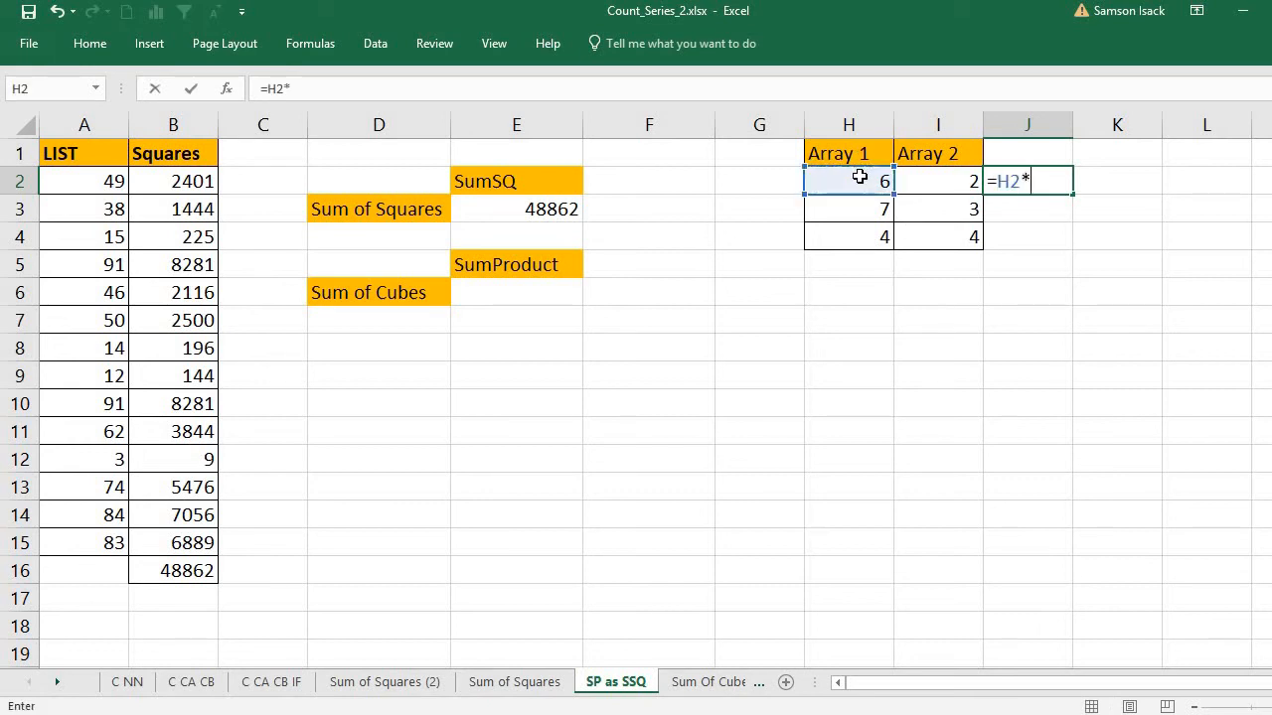
click(932, 180)
key(Return)
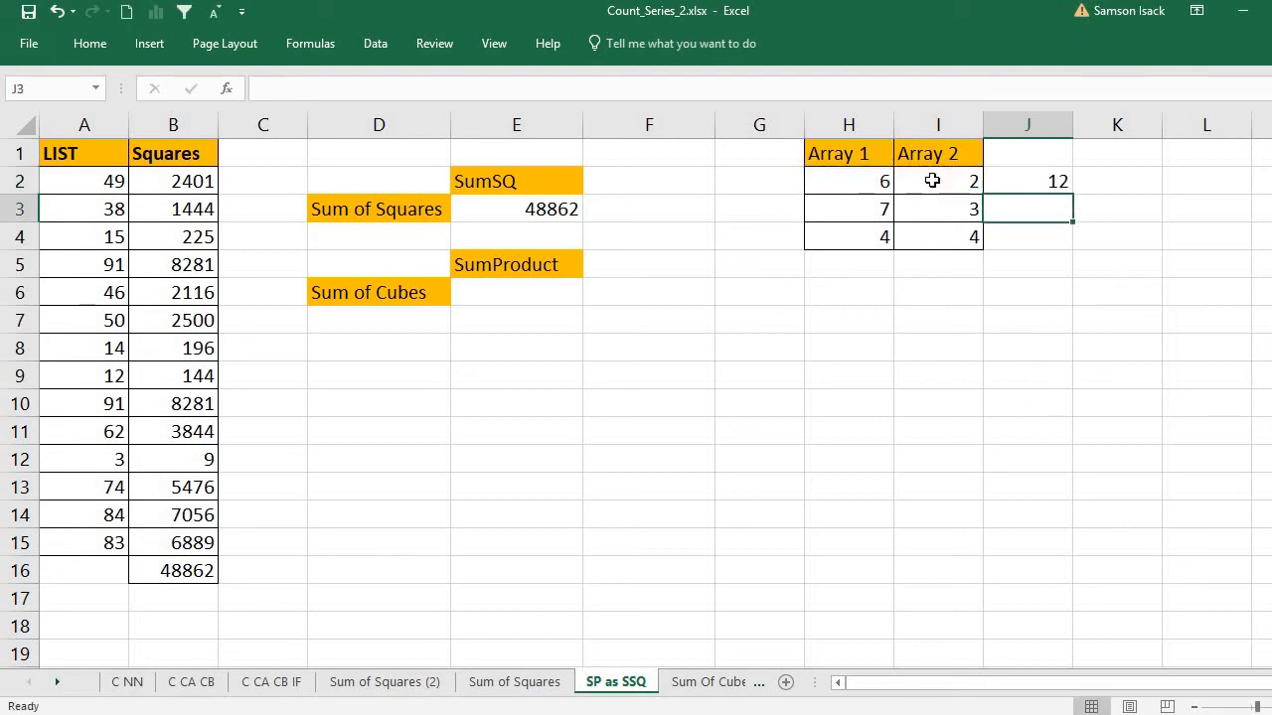
click(1029, 181)
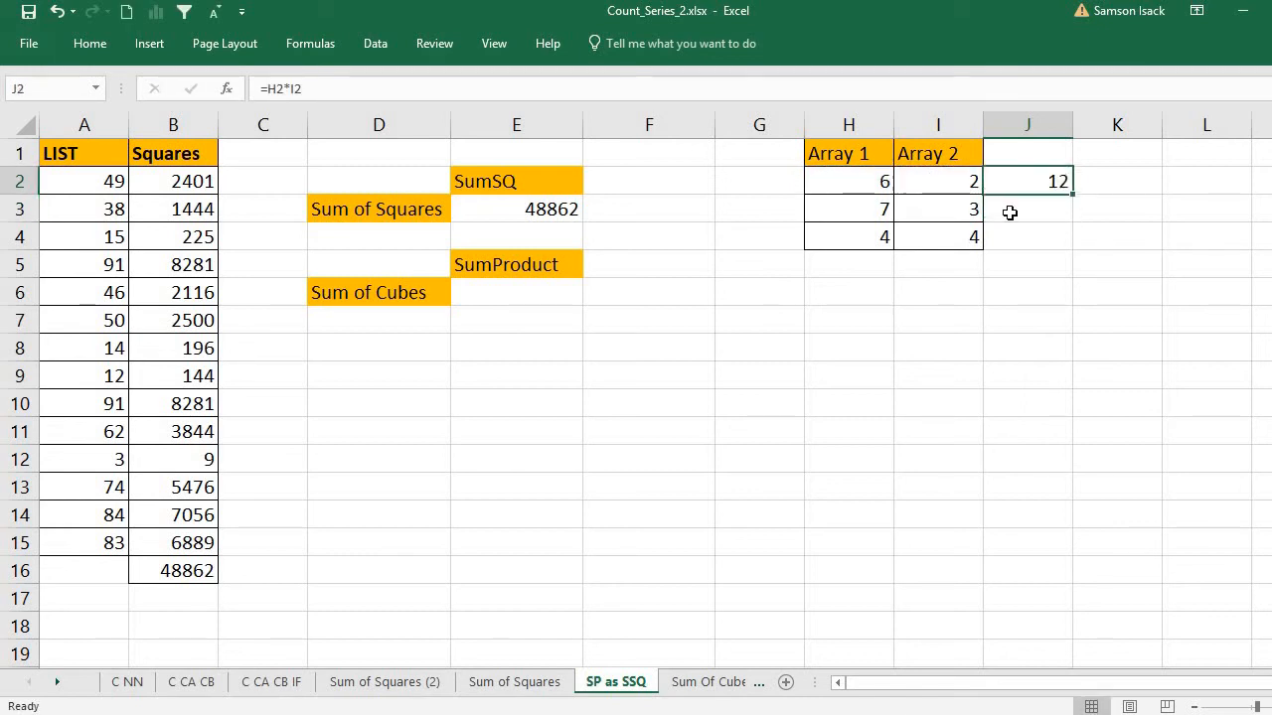
Step: Calculate the product of the second pair of array values in J3 with the formula =H3*I3
click(1019, 206)
text(=)
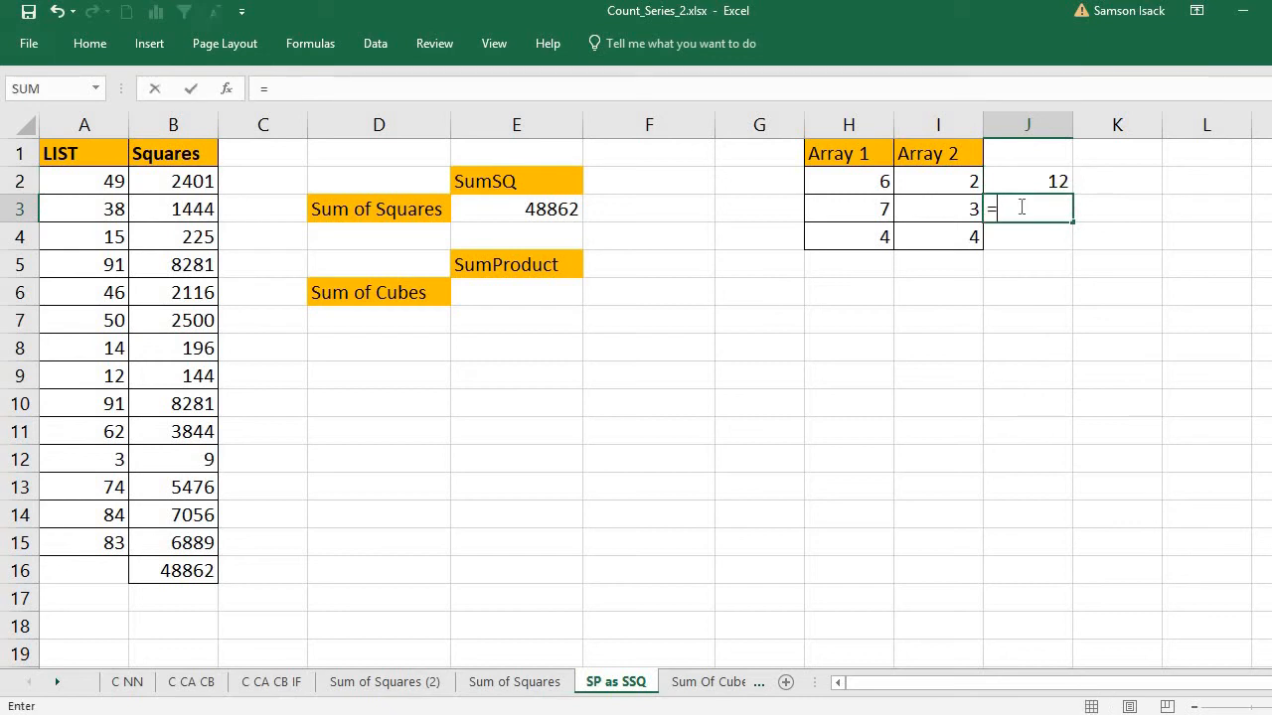
click(861, 209)
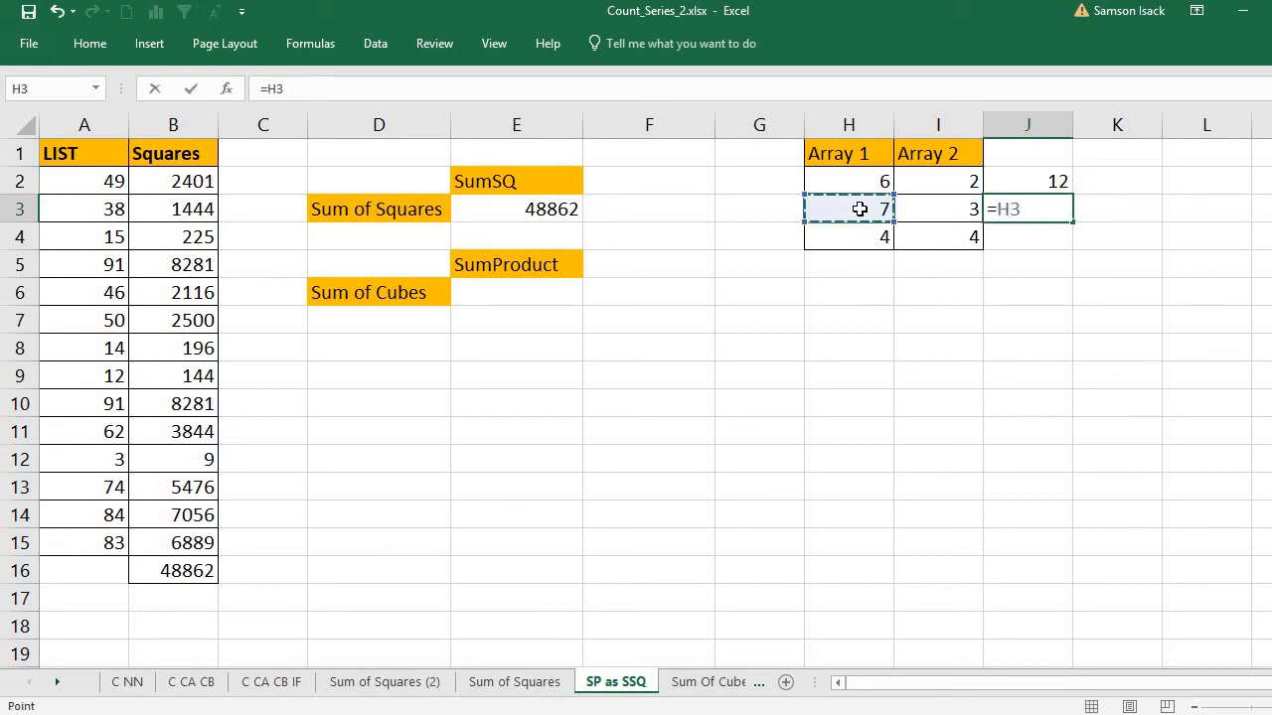
text(*)
click(948, 208)
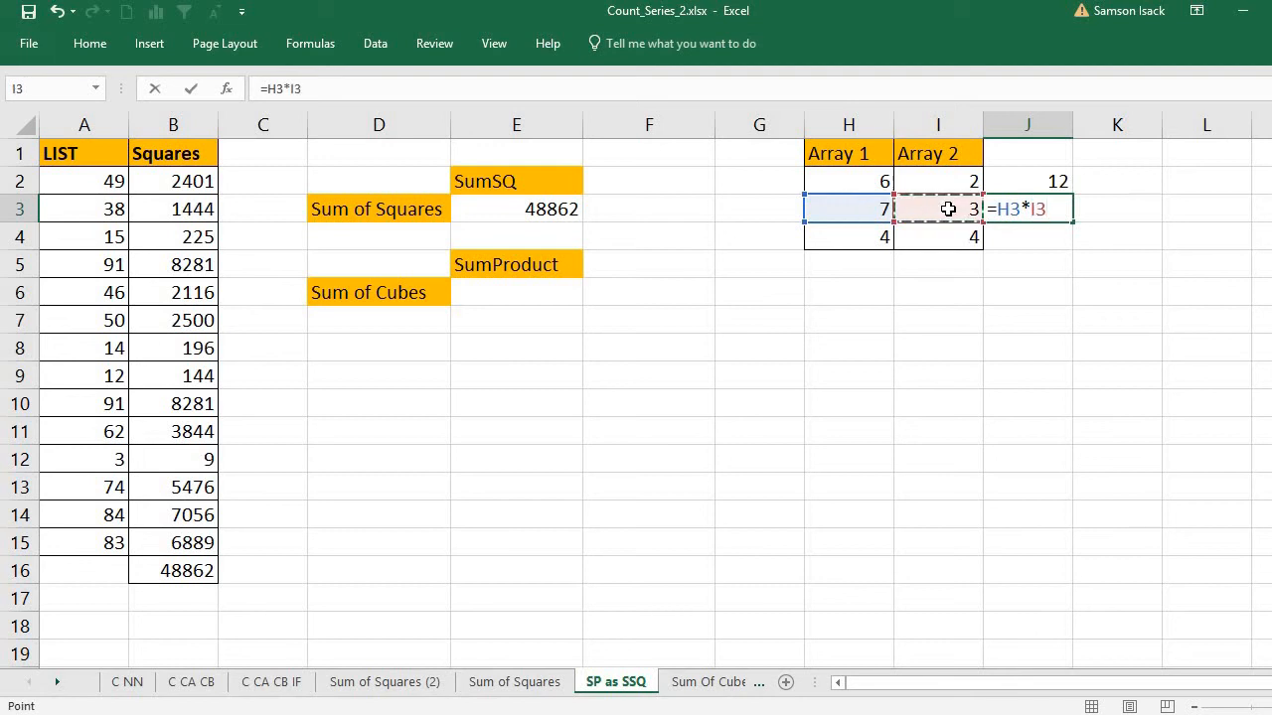
key(Return)
Step: Calculate the product of the third pair of array values in J4 with the formula =H4*I4
text(=)
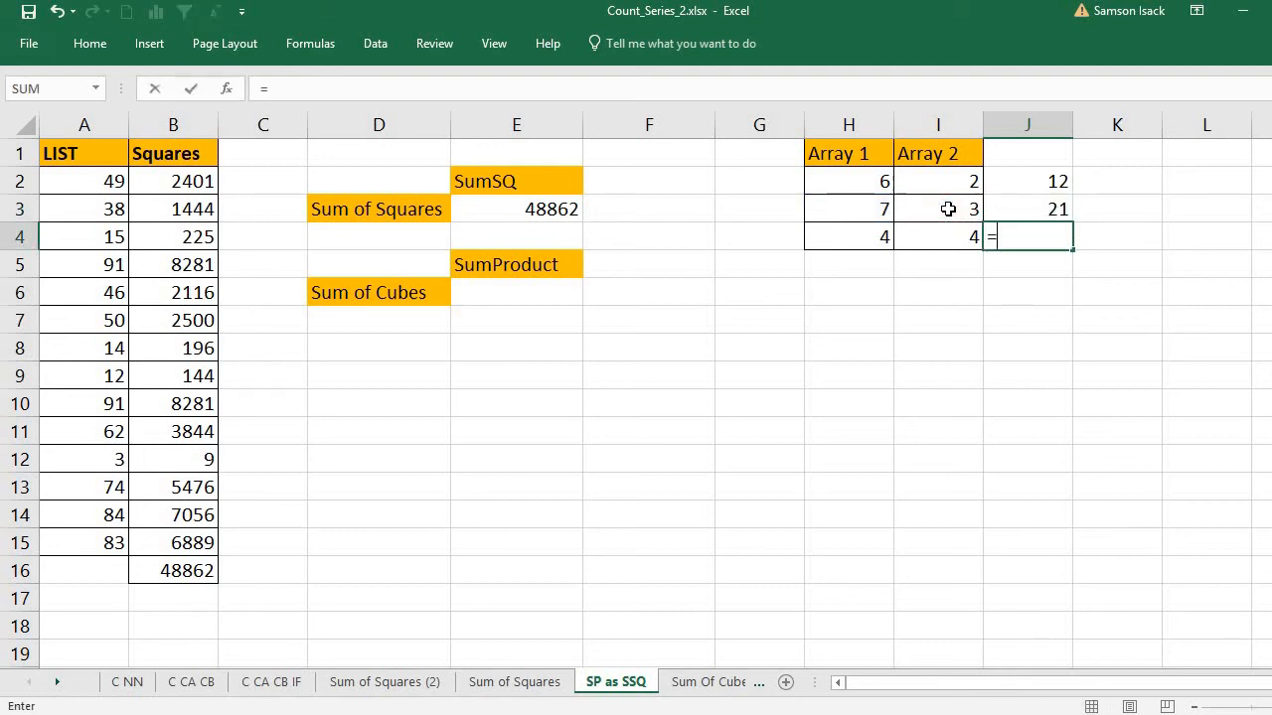
click(821, 242)
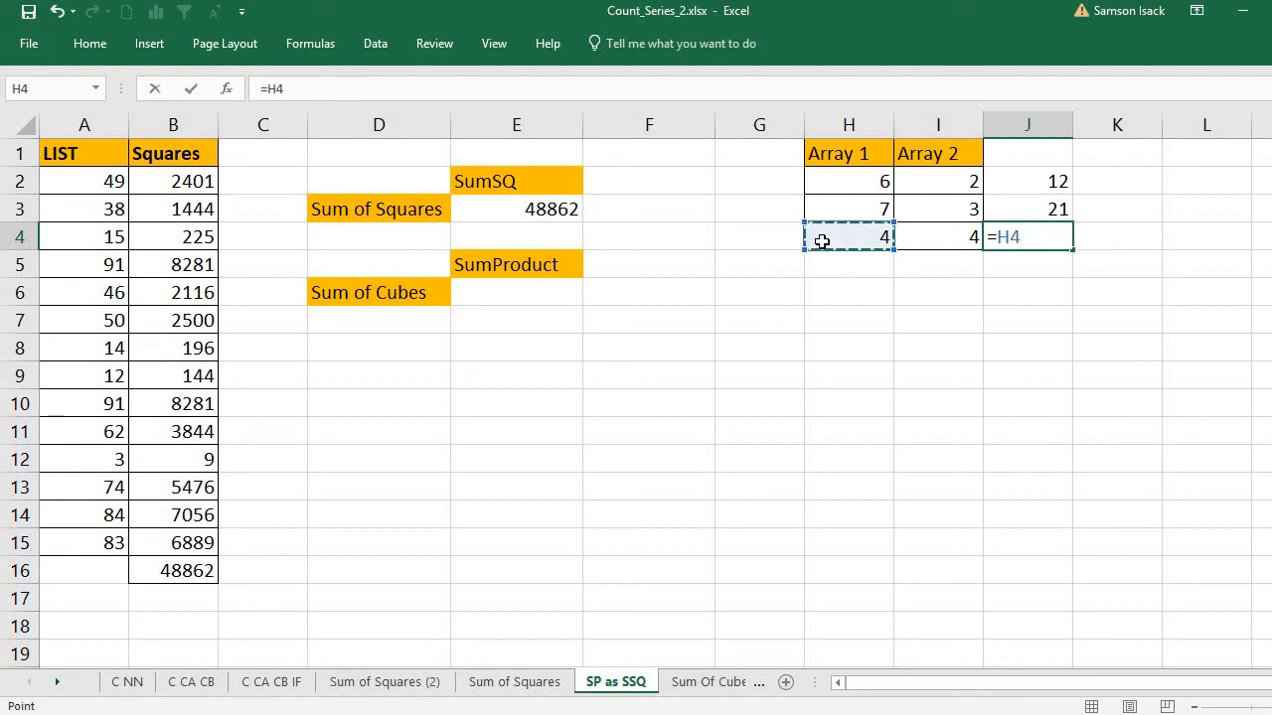
text(*)
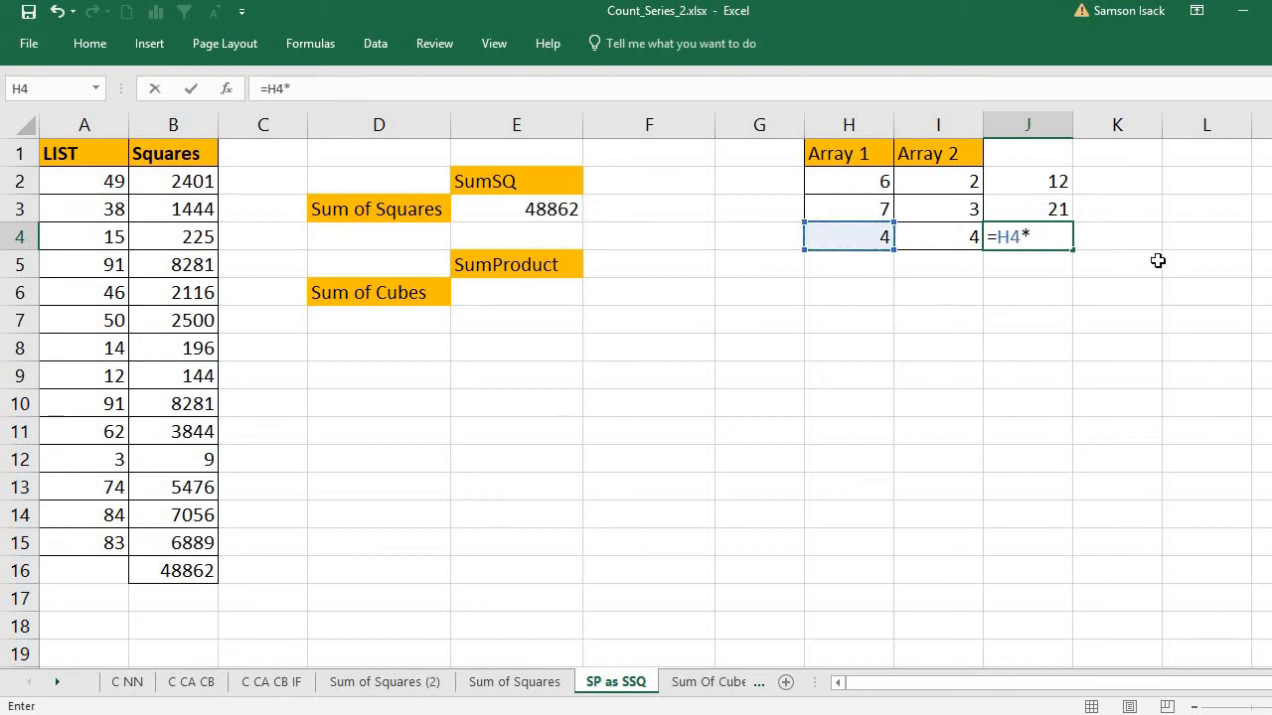
click(951, 235)
key(Return)
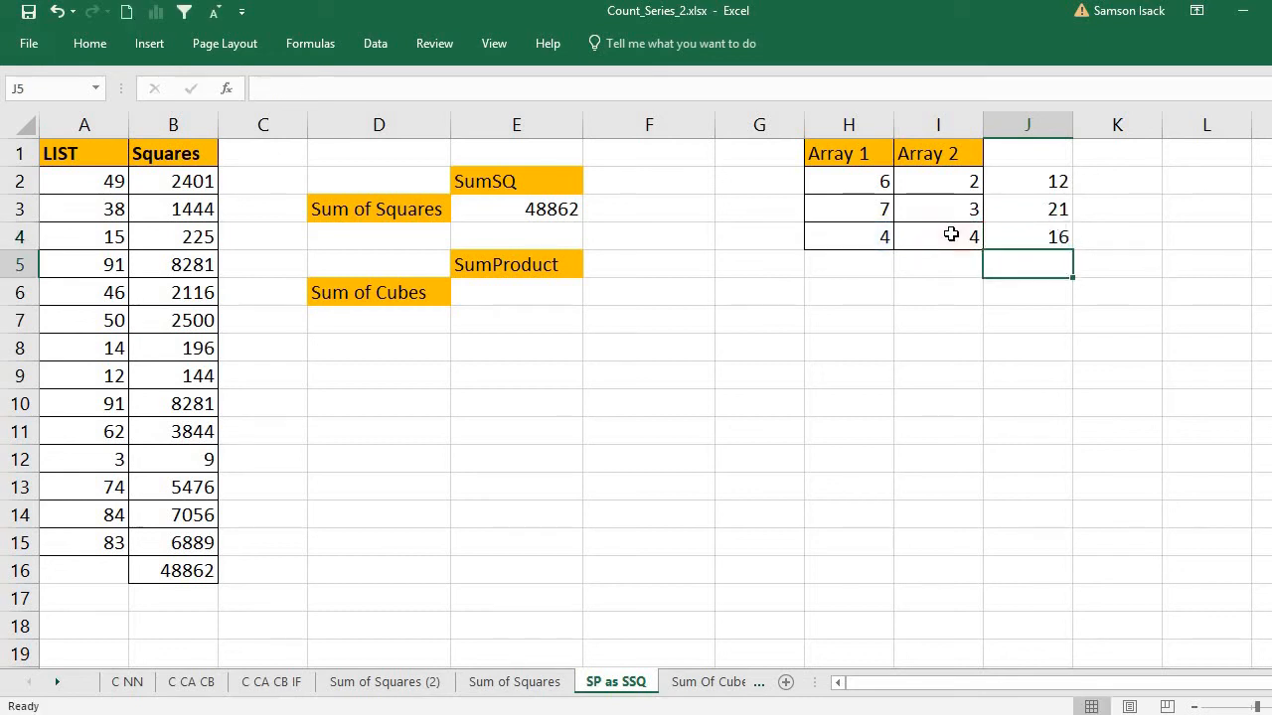
Step: Total the three products in J6 with the formula =SUM(J2:J4)
click(1043, 181)
click(1036, 290)
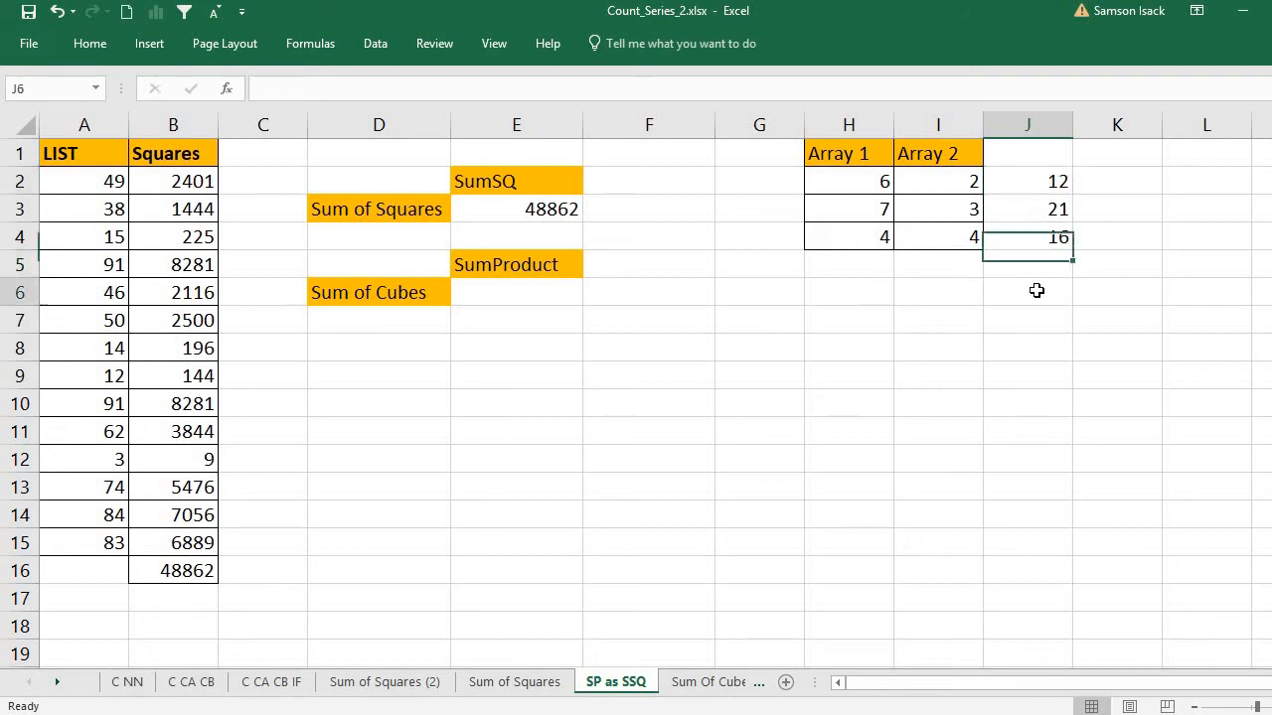
text(=s)
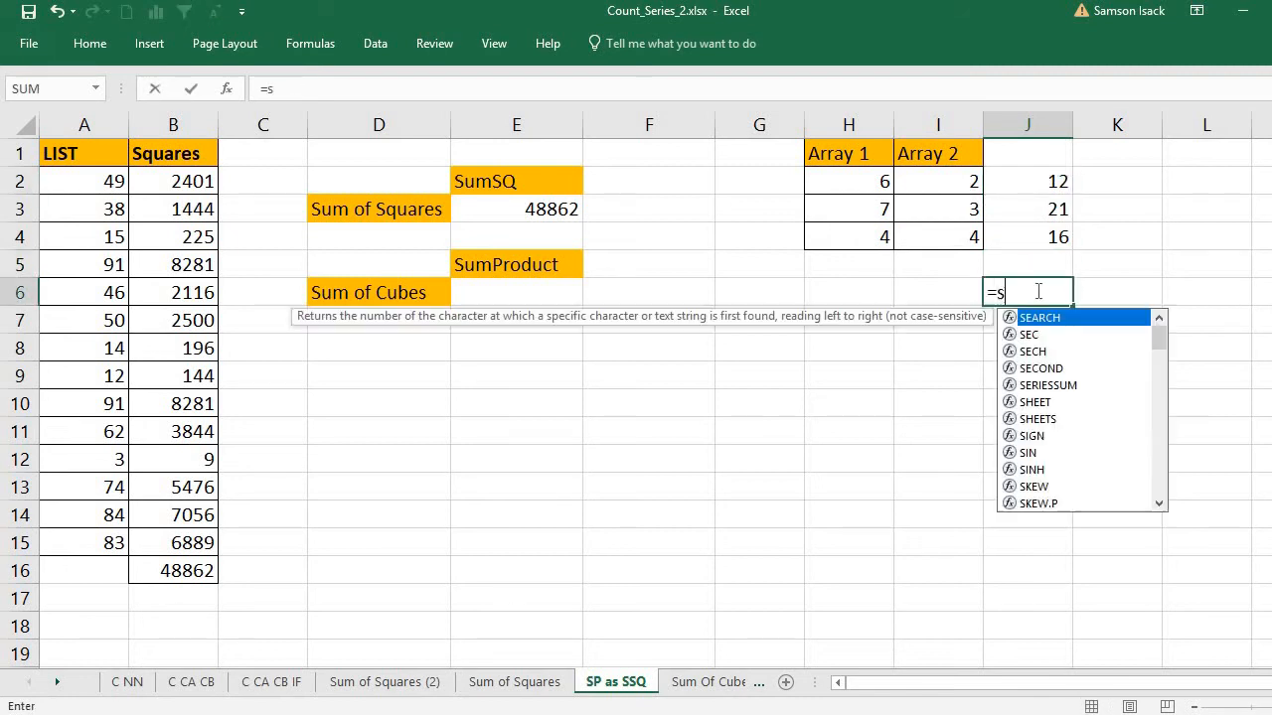
text(um()
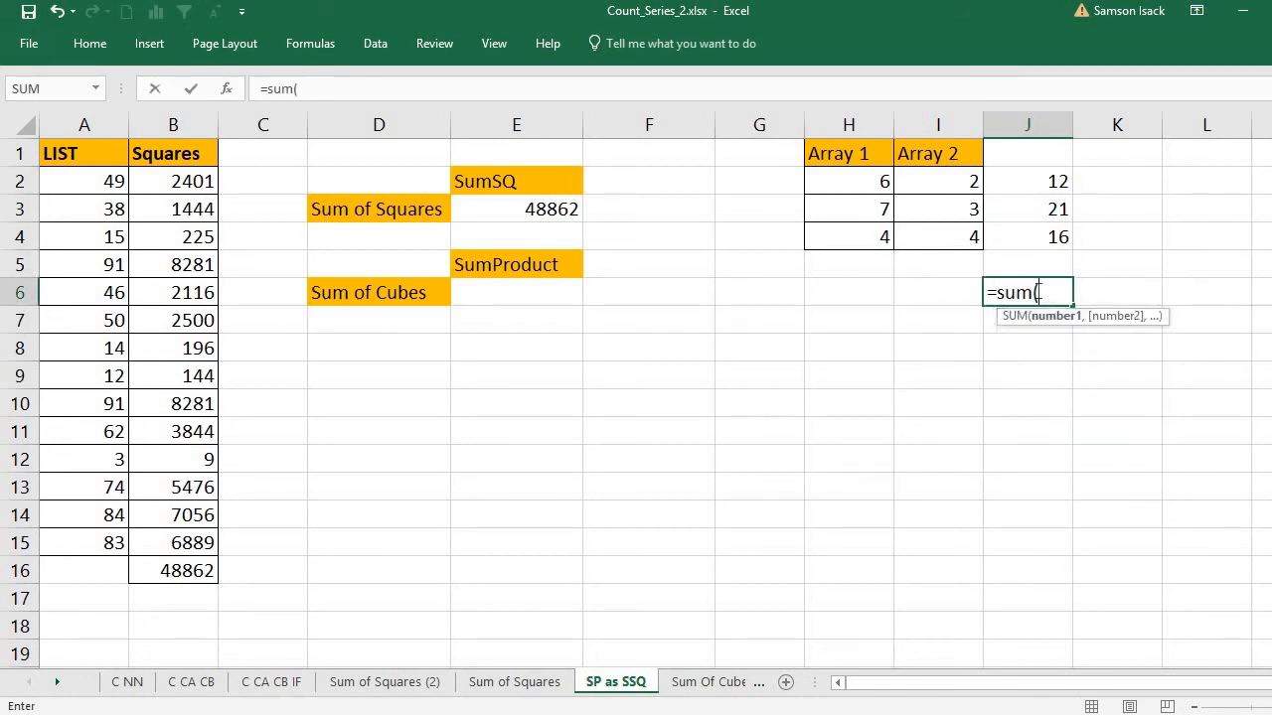
drag(1051, 189, 1044, 236)
text())
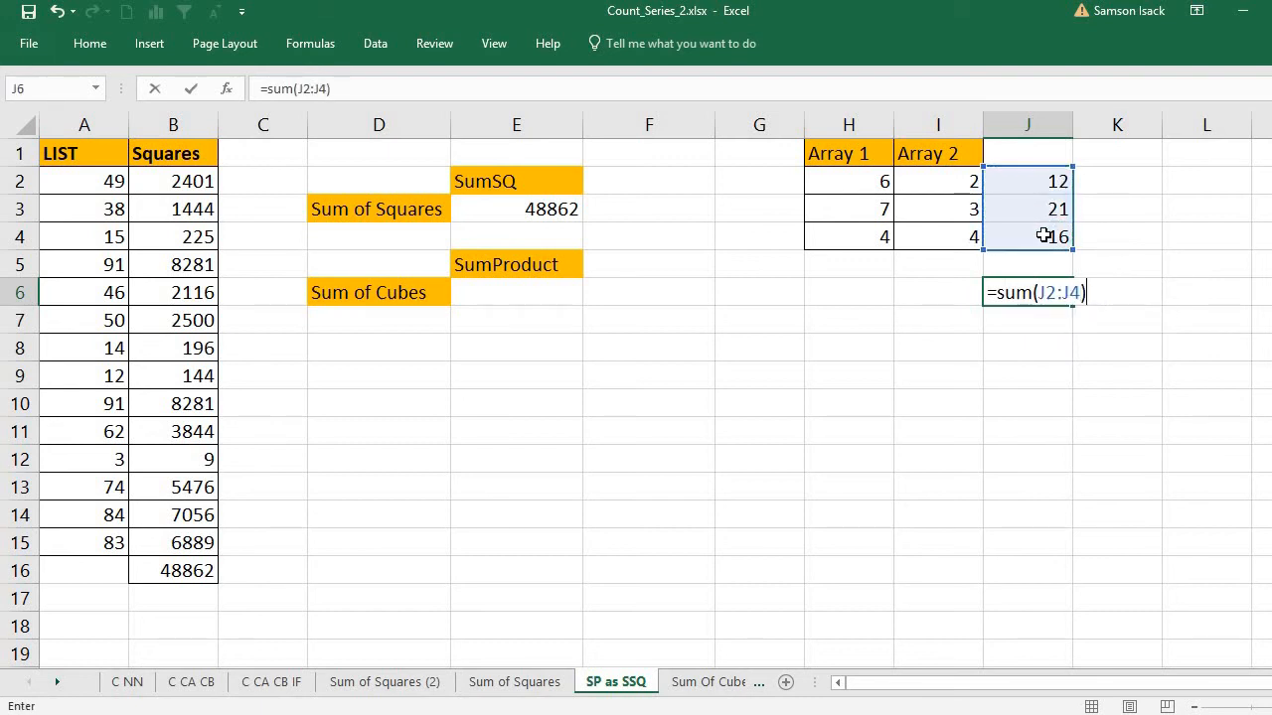
key(Return)
Step: Calculate the sum of products of both arrays directly in H6 with the formula =SUMPRODUCT(H2:H4,I2:I4)
click(853, 304)
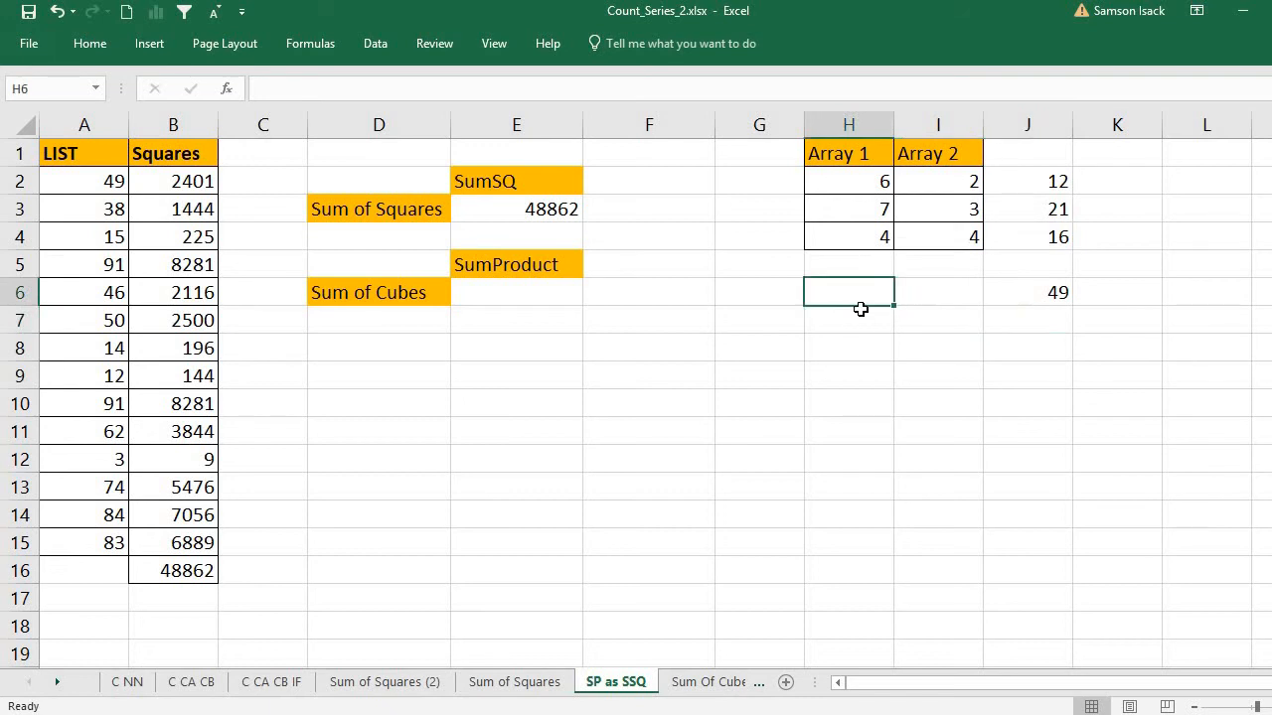
text(=sum)
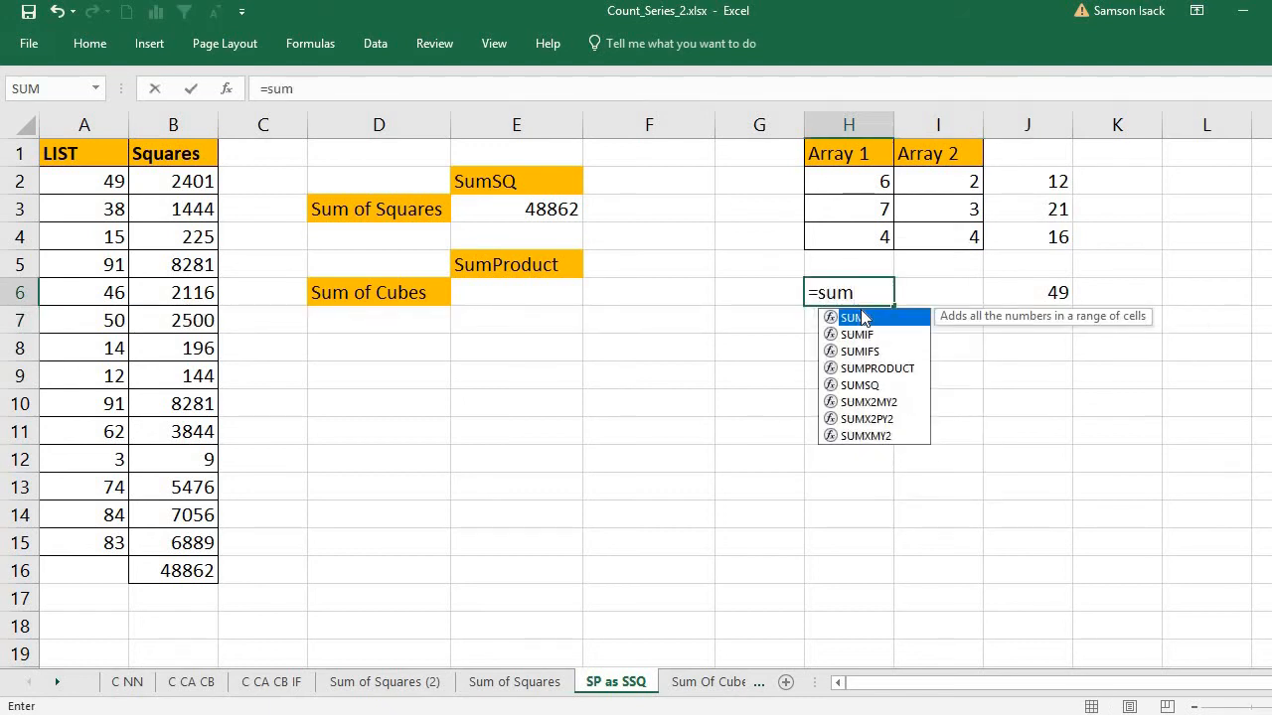
double_click(882, 368)
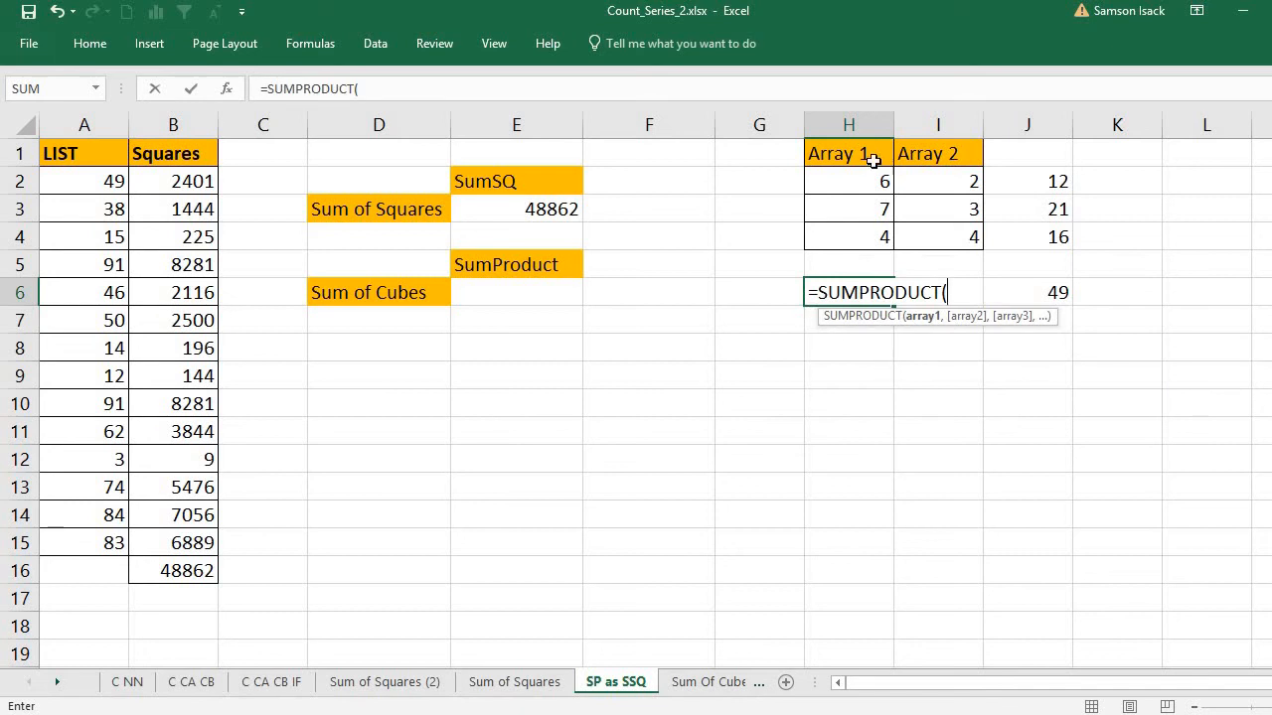
drag(860, 181, 854, 238)
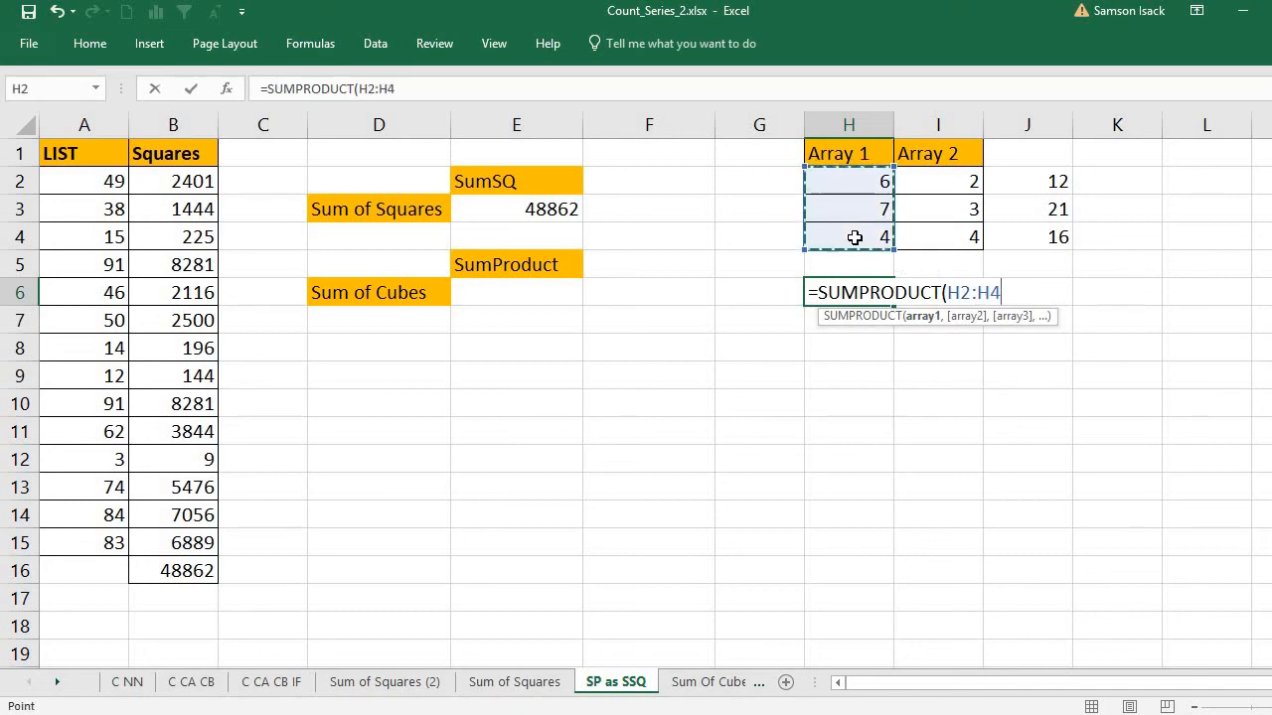
text(,)
drag(921, 181, 924, 239)
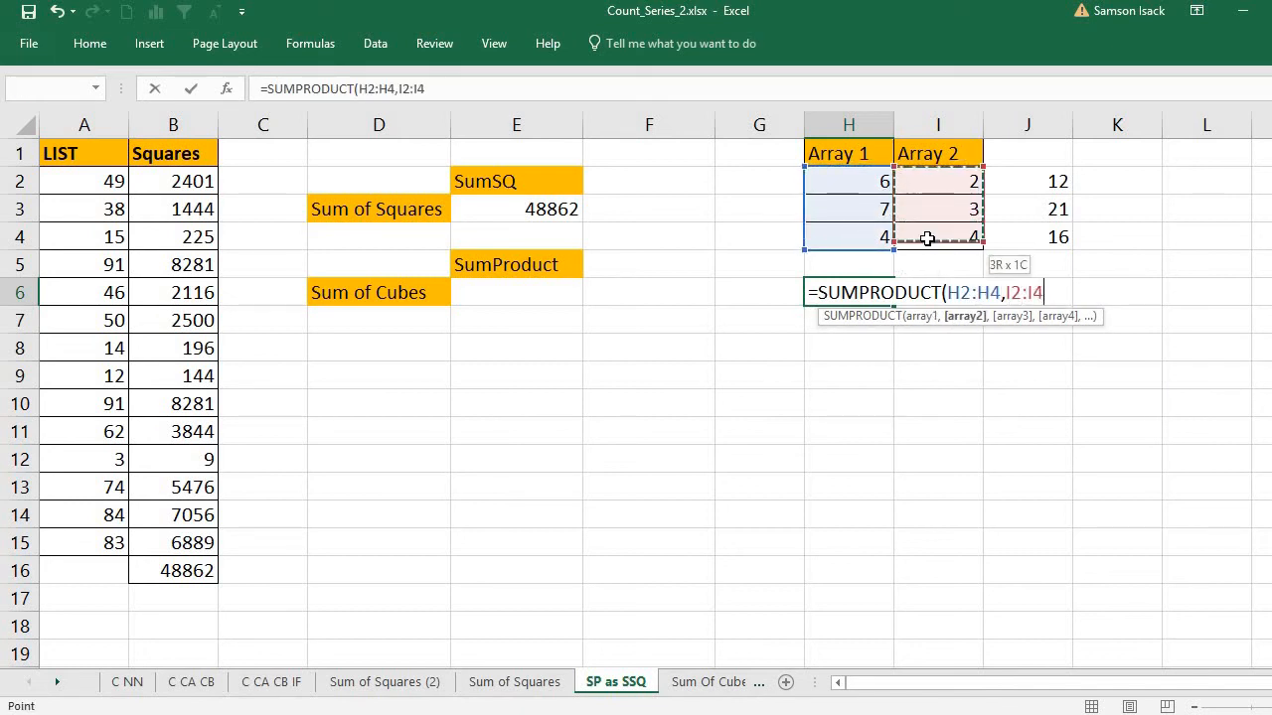
text())
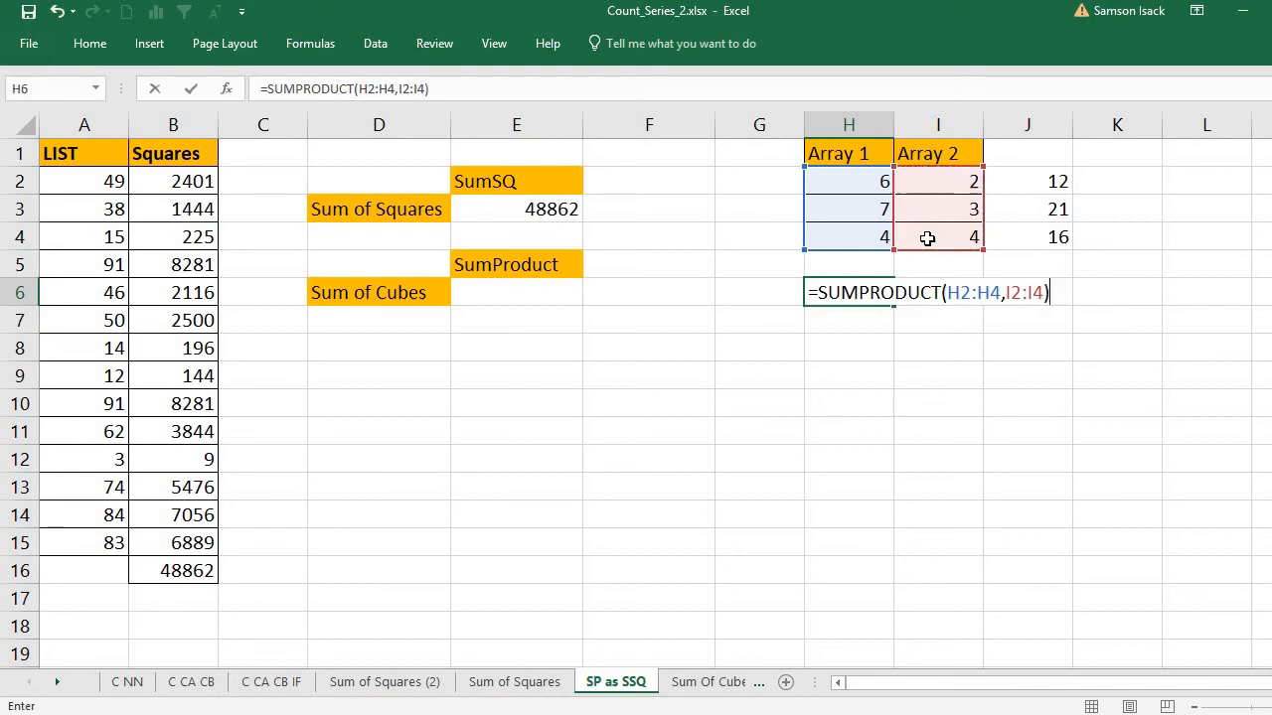
key(Return)
click(853, 300)
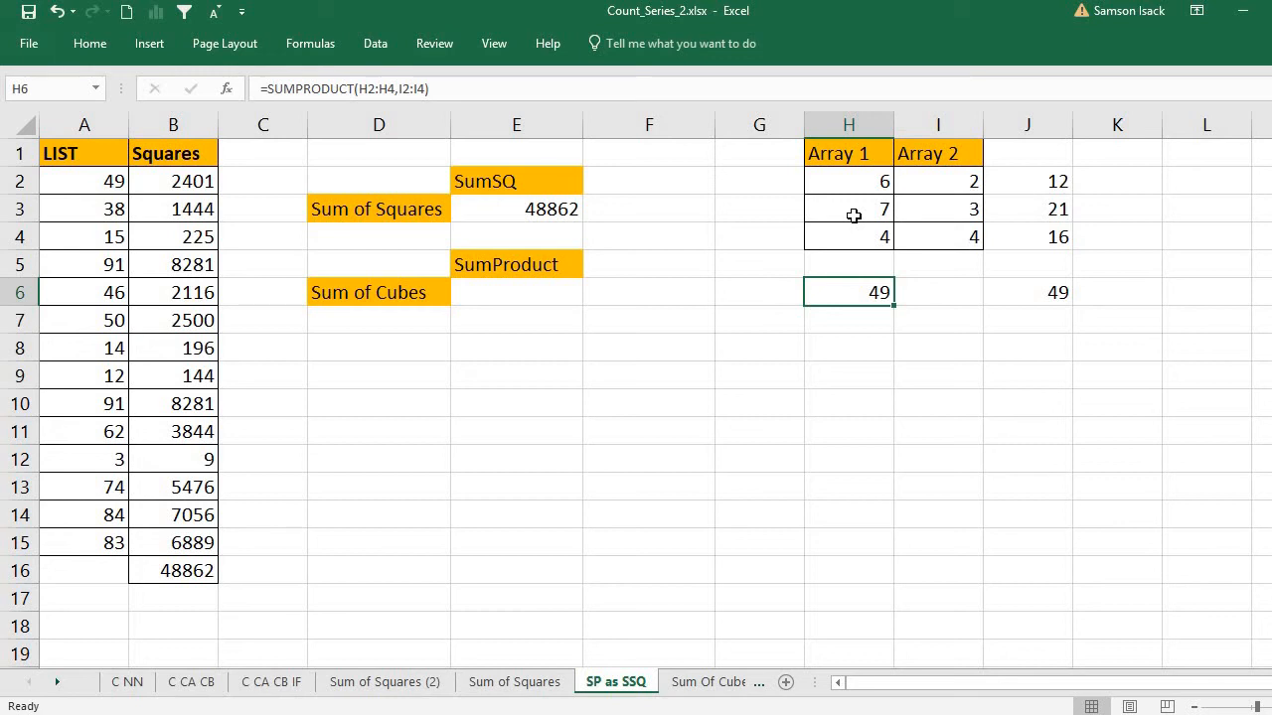
Step: Calculate the sum of squares of the list in E6 with the formula =SUMPRODUCT(A2:A15,A2:A15)
click(554, 283)
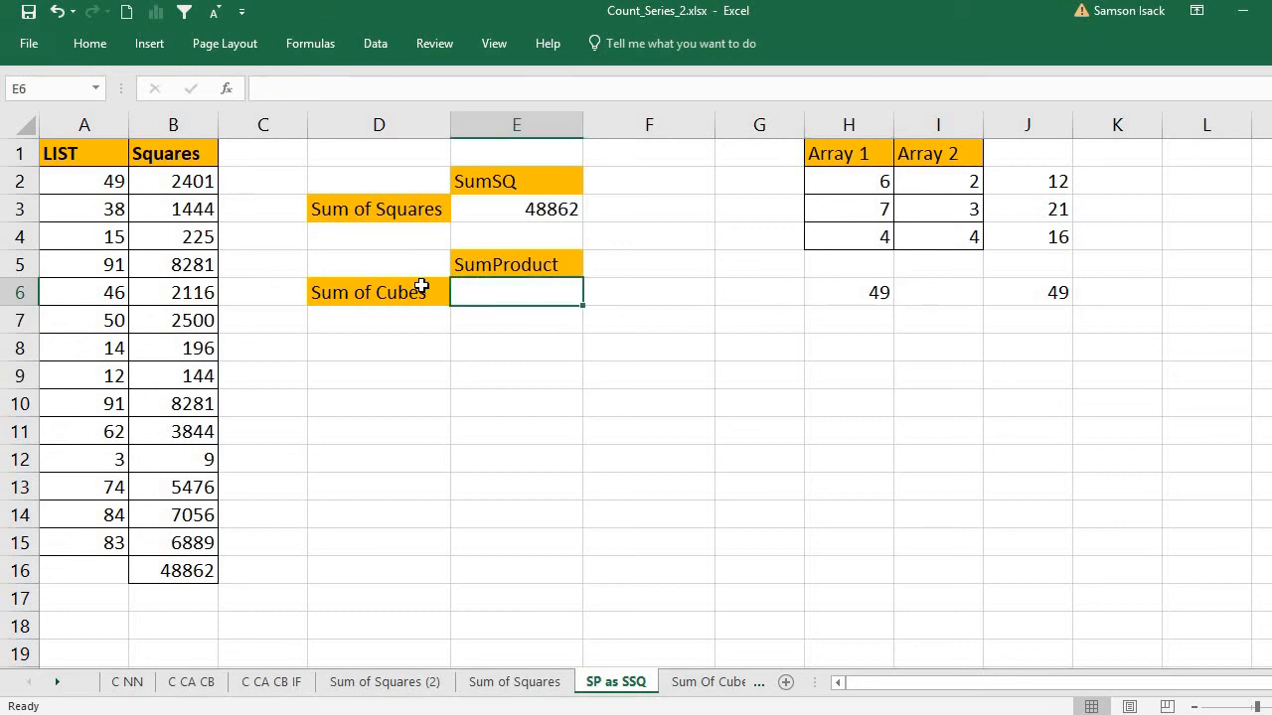
double_click(487, 289)
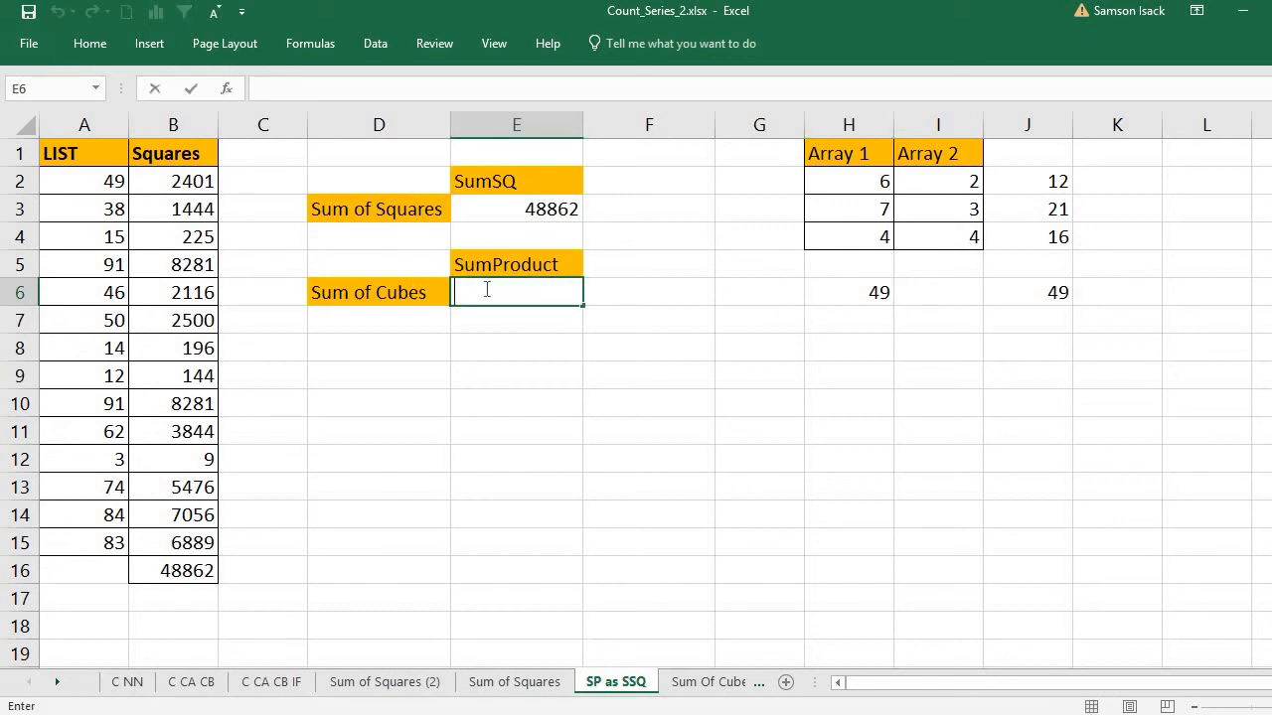
text(=S)
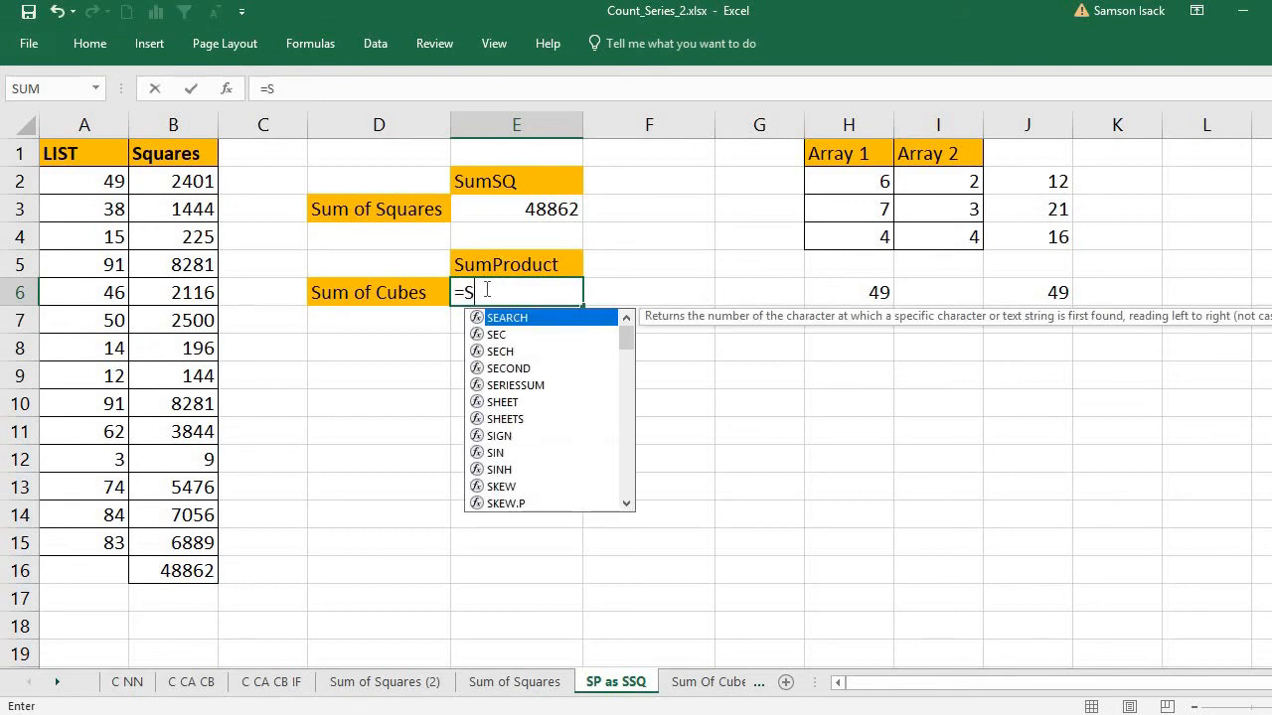
text(umpr)
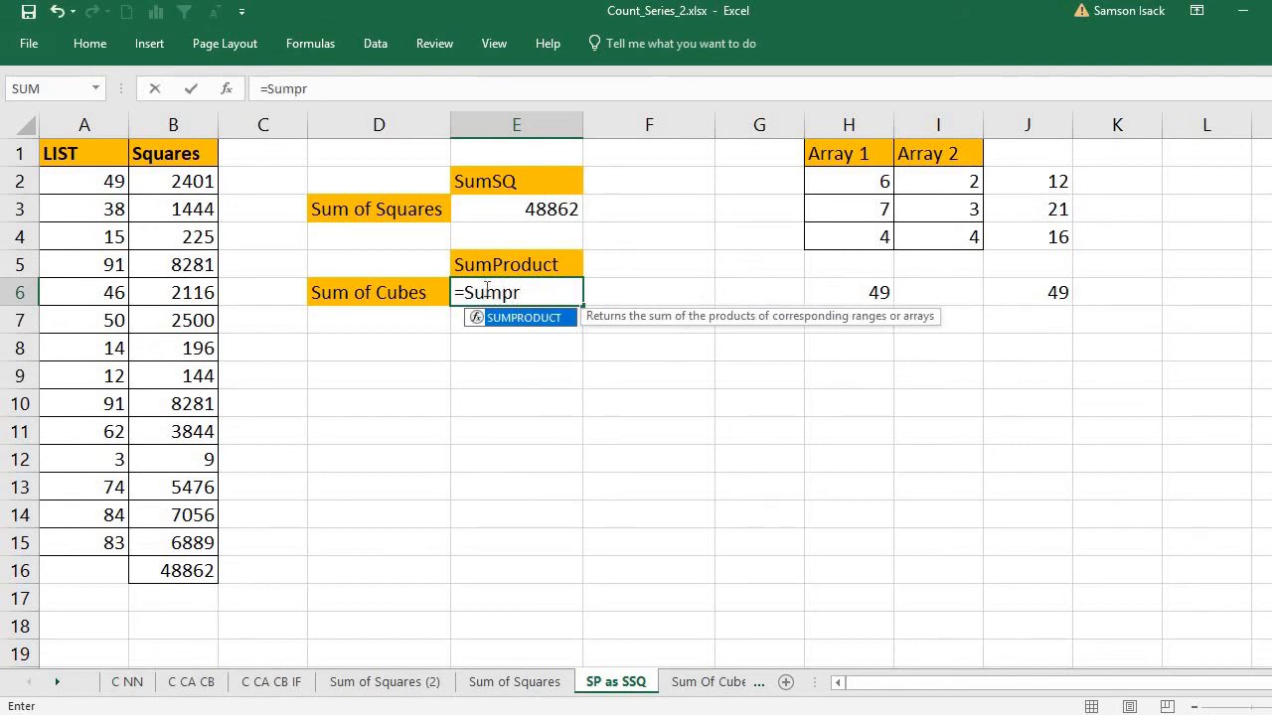
text(uct)
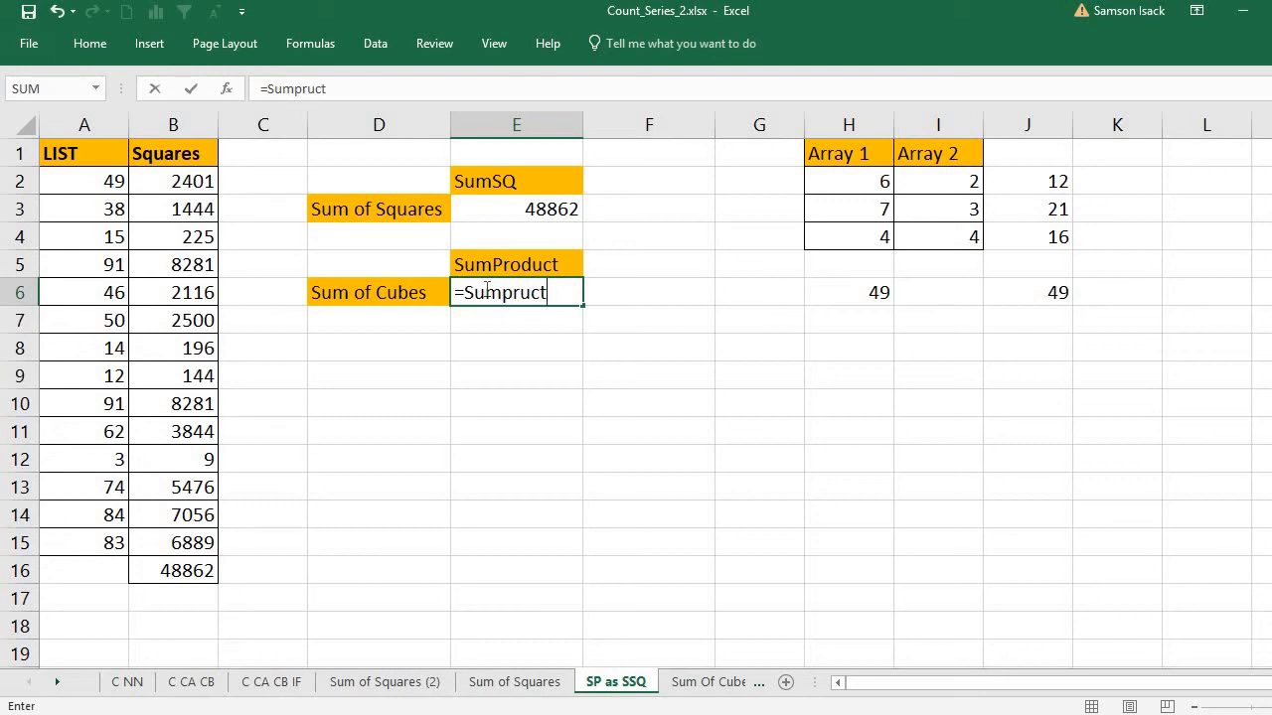
key(BackSpace)
key(BackSpace)
key(BackSpace)
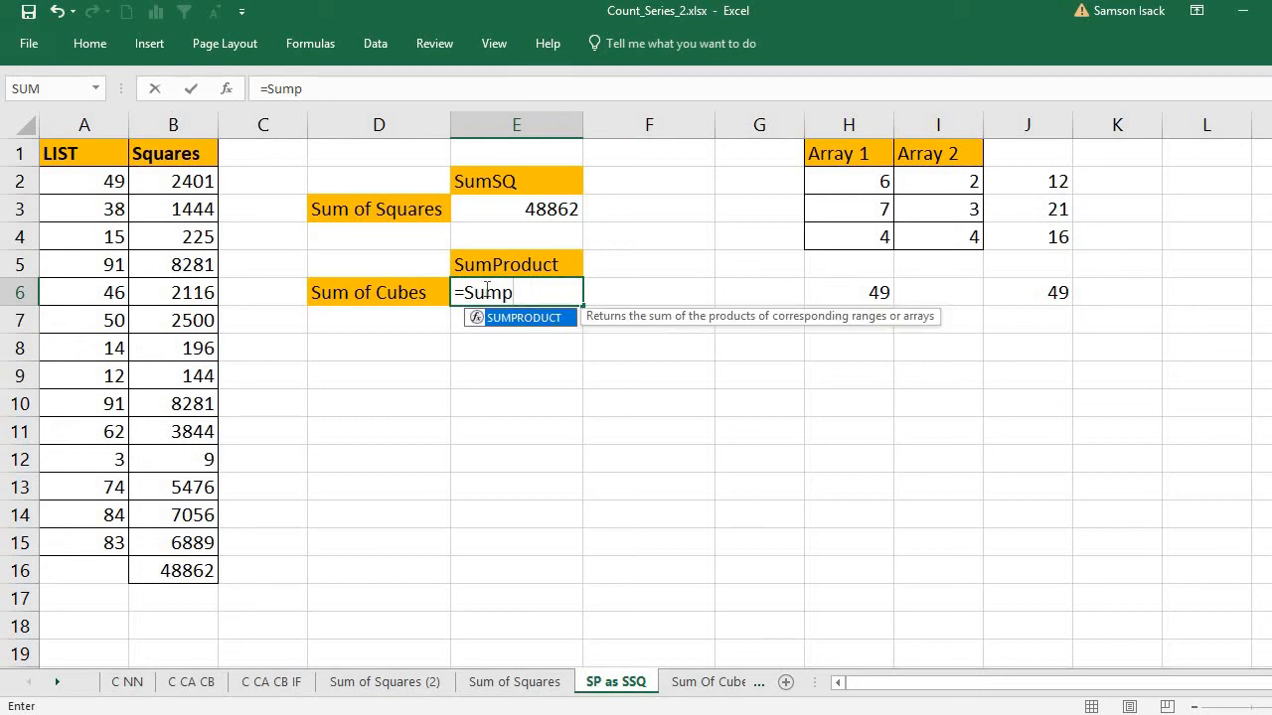
text(oduct()
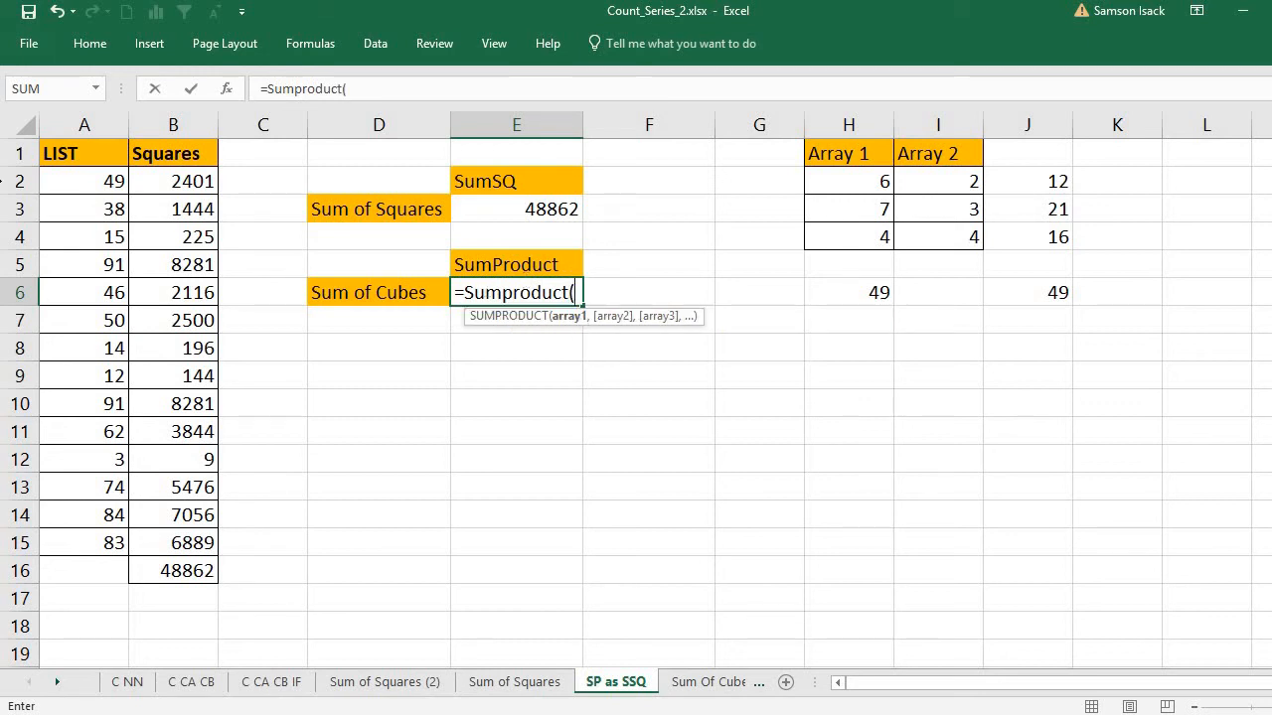
drag(77, 189, 80, 542)
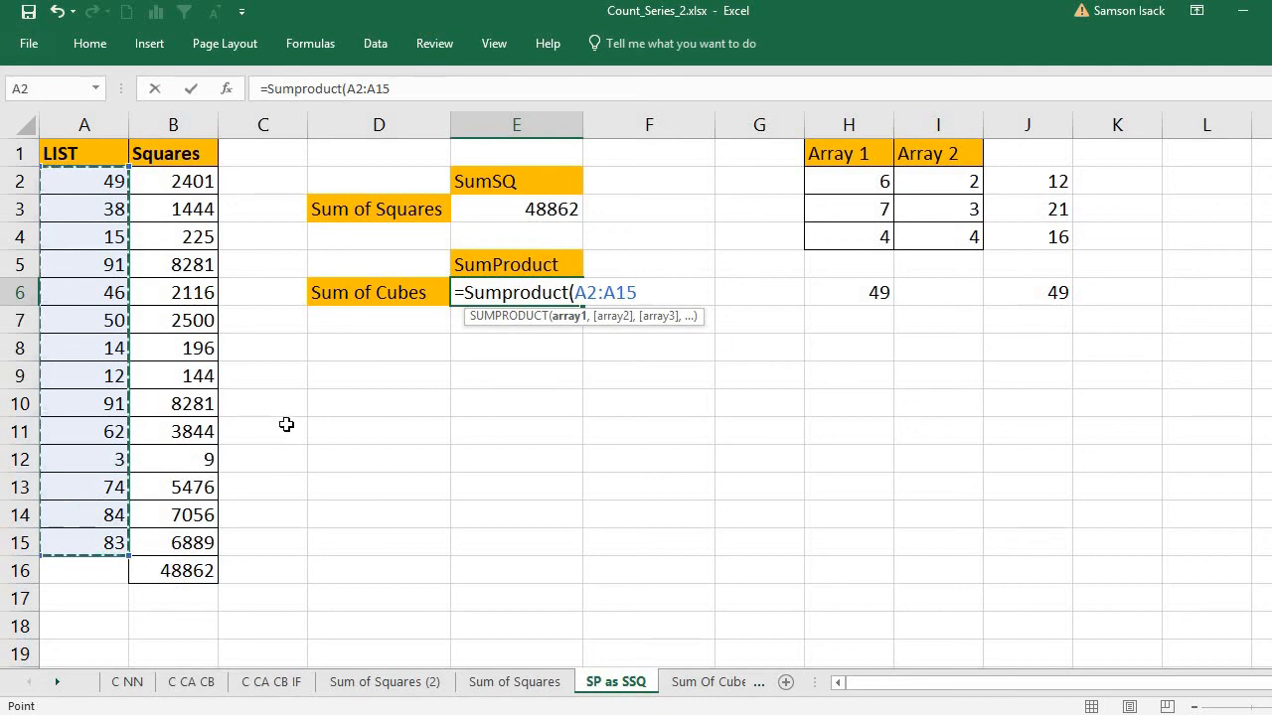
text(,)
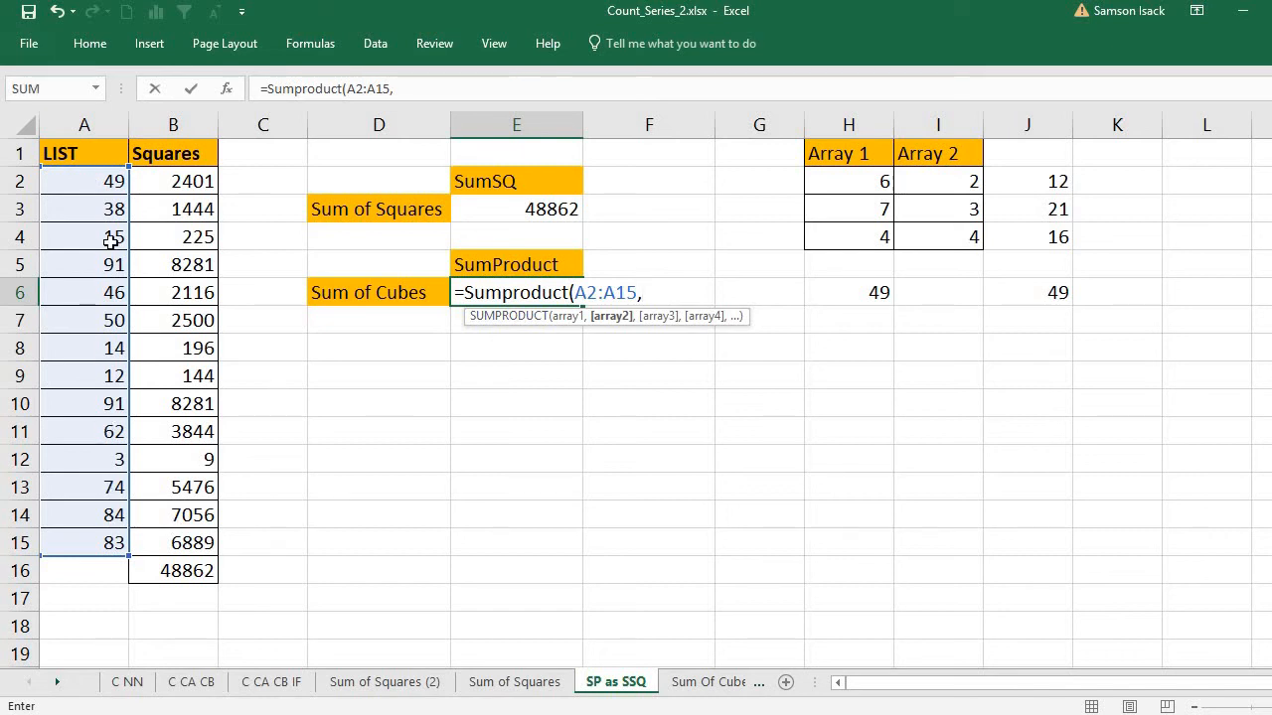
drag(103, 179, 70, 546)
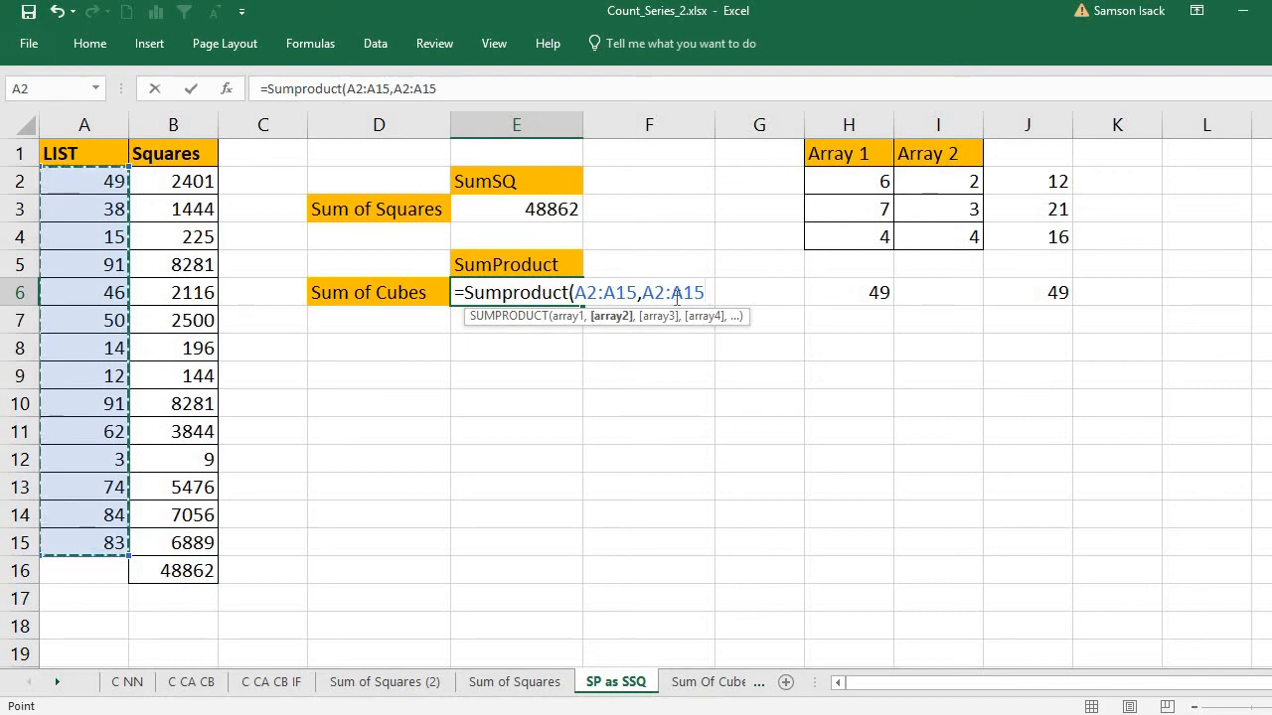
text())
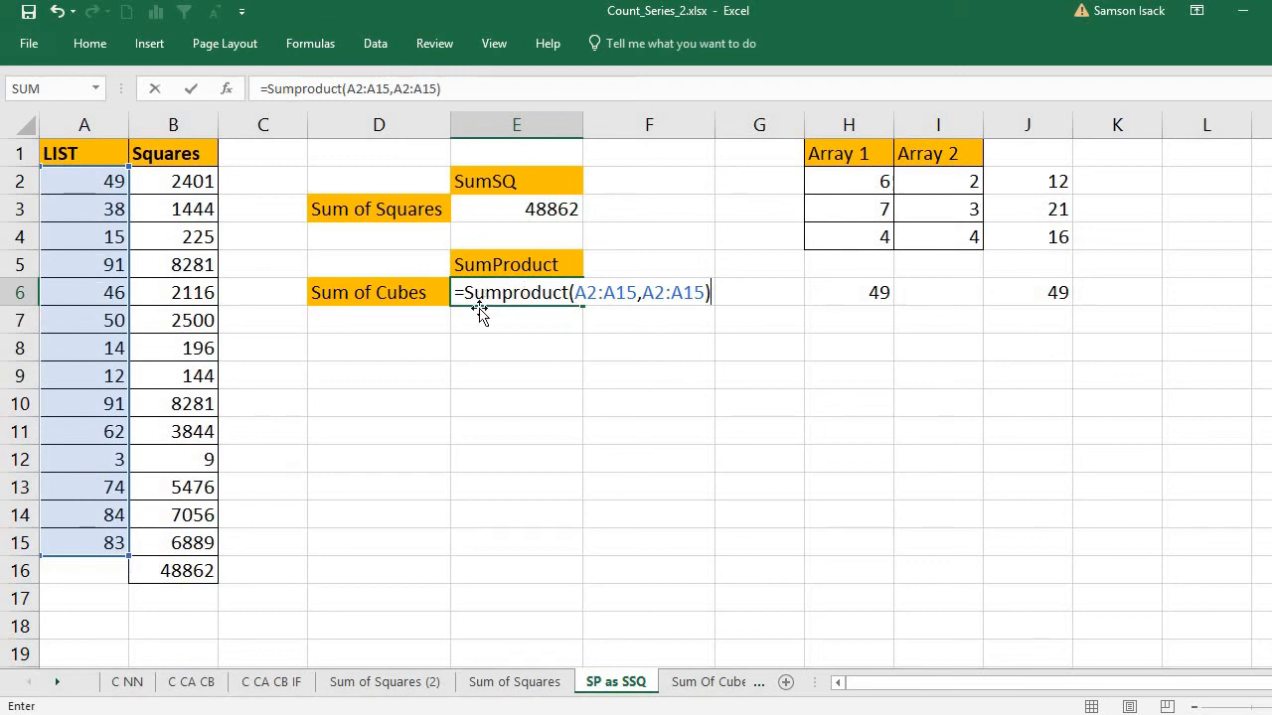
key(Return)
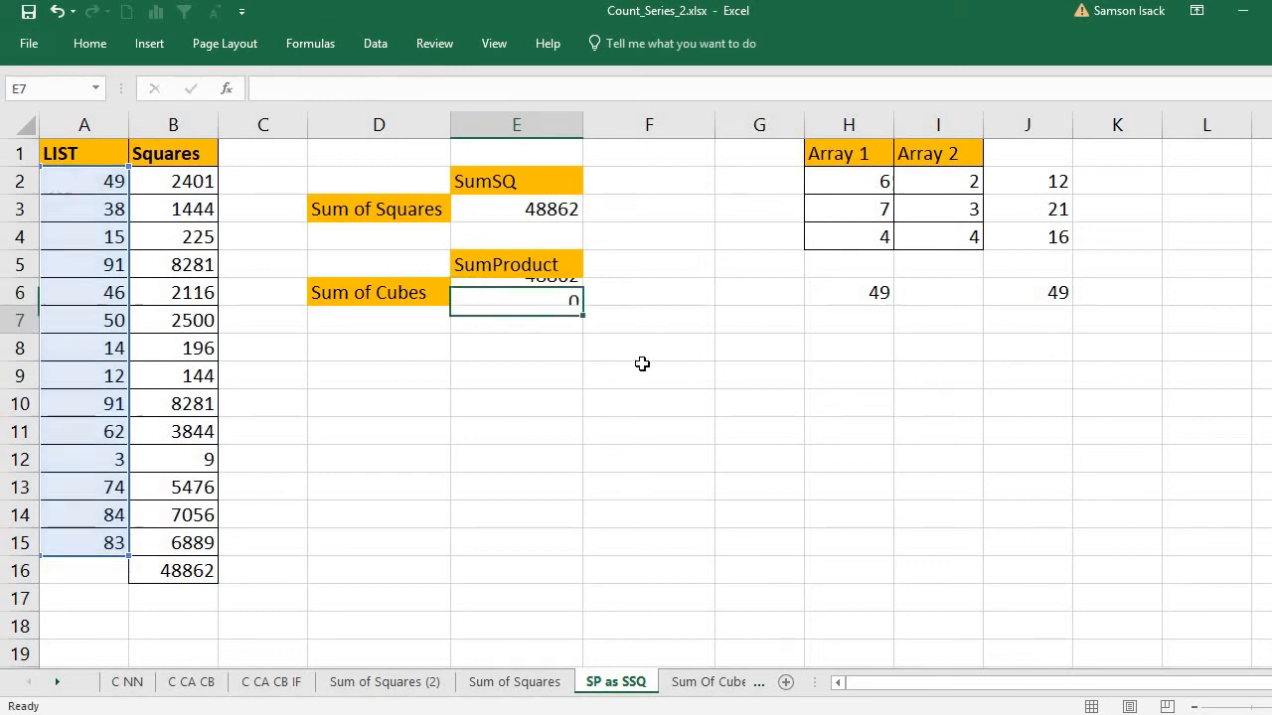
Step: Compare the SUMPRODUCT formula in E6 with the SUMSQ formula in E3 and the list range A2:A15 they use
click(554, 283)
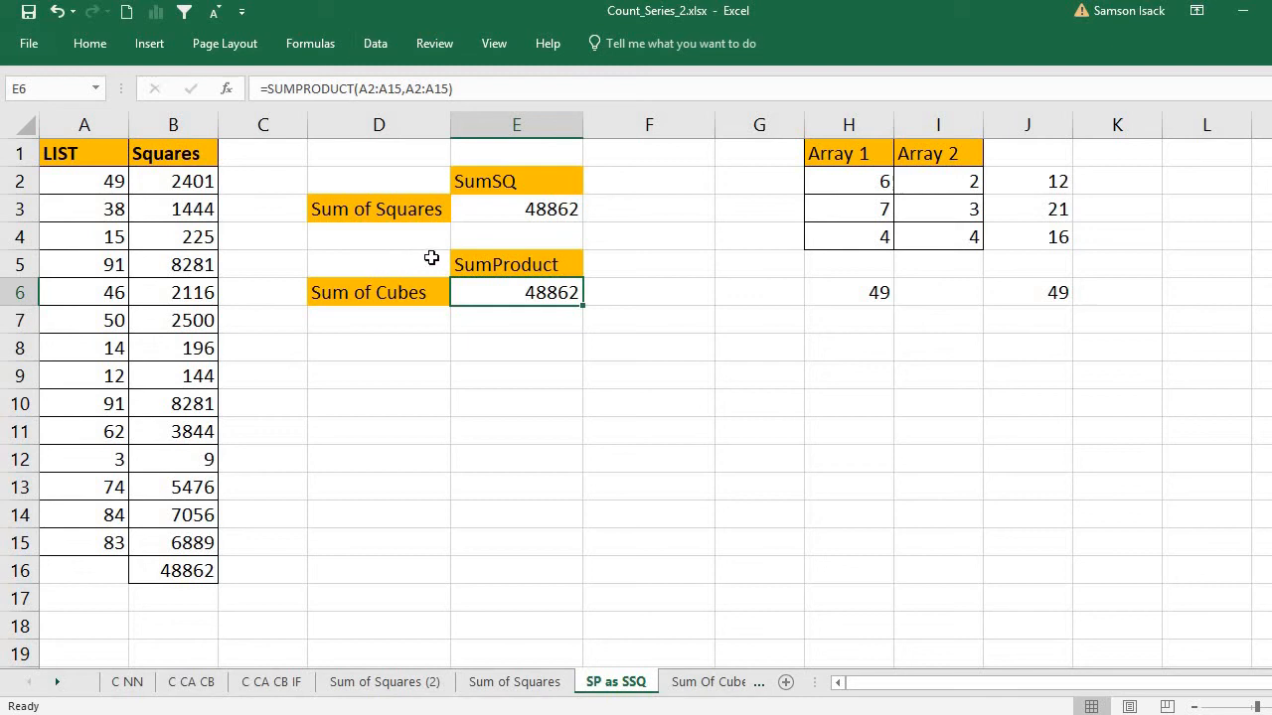
click(518, 181)
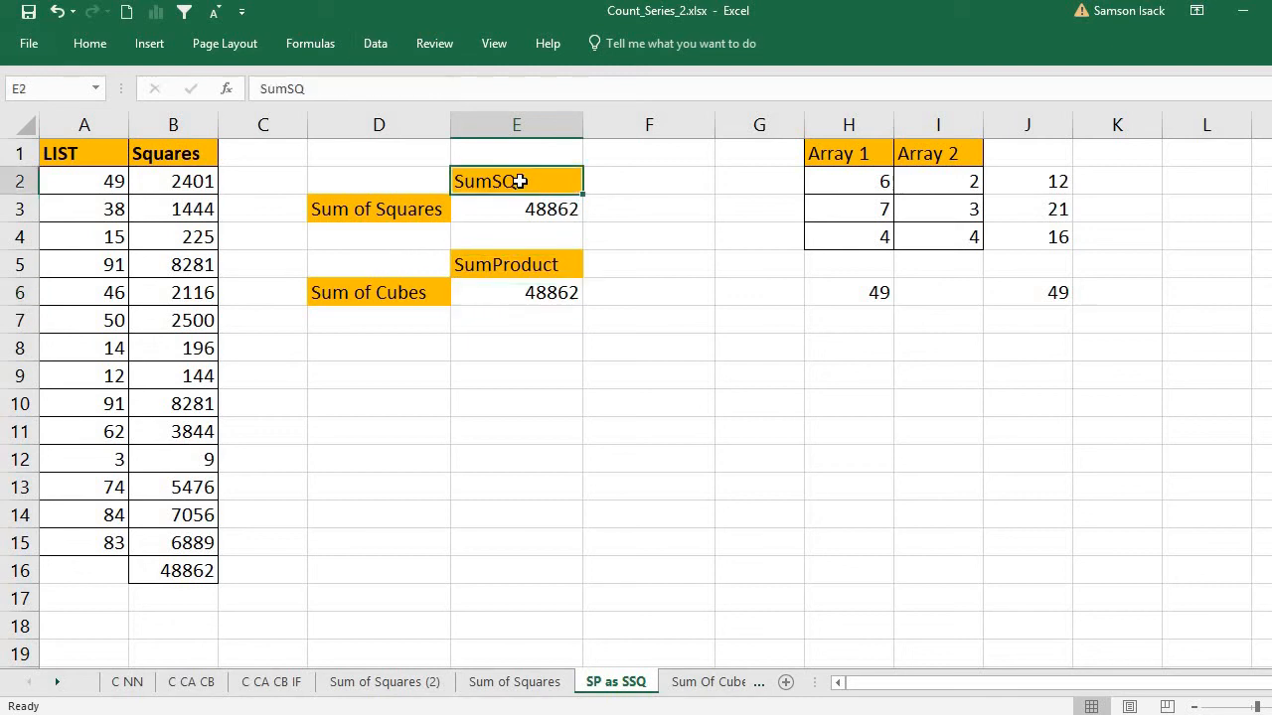
click(517, 207)
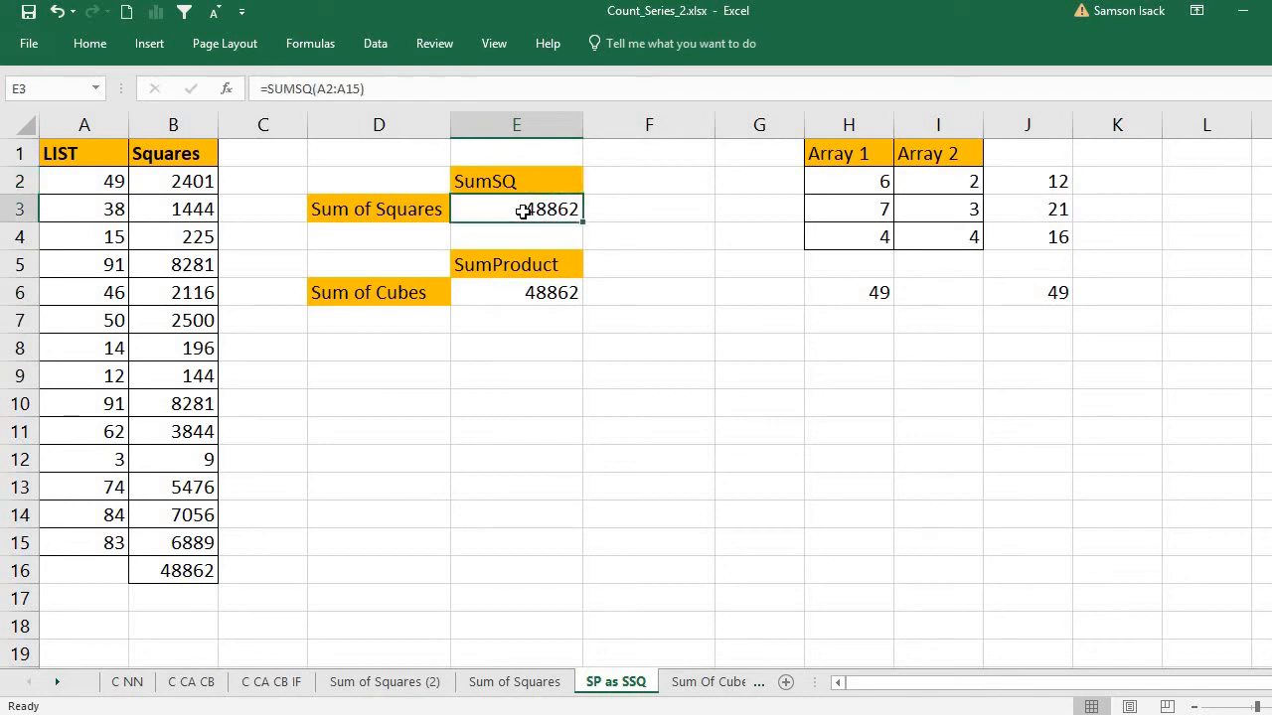
click(516, 269)
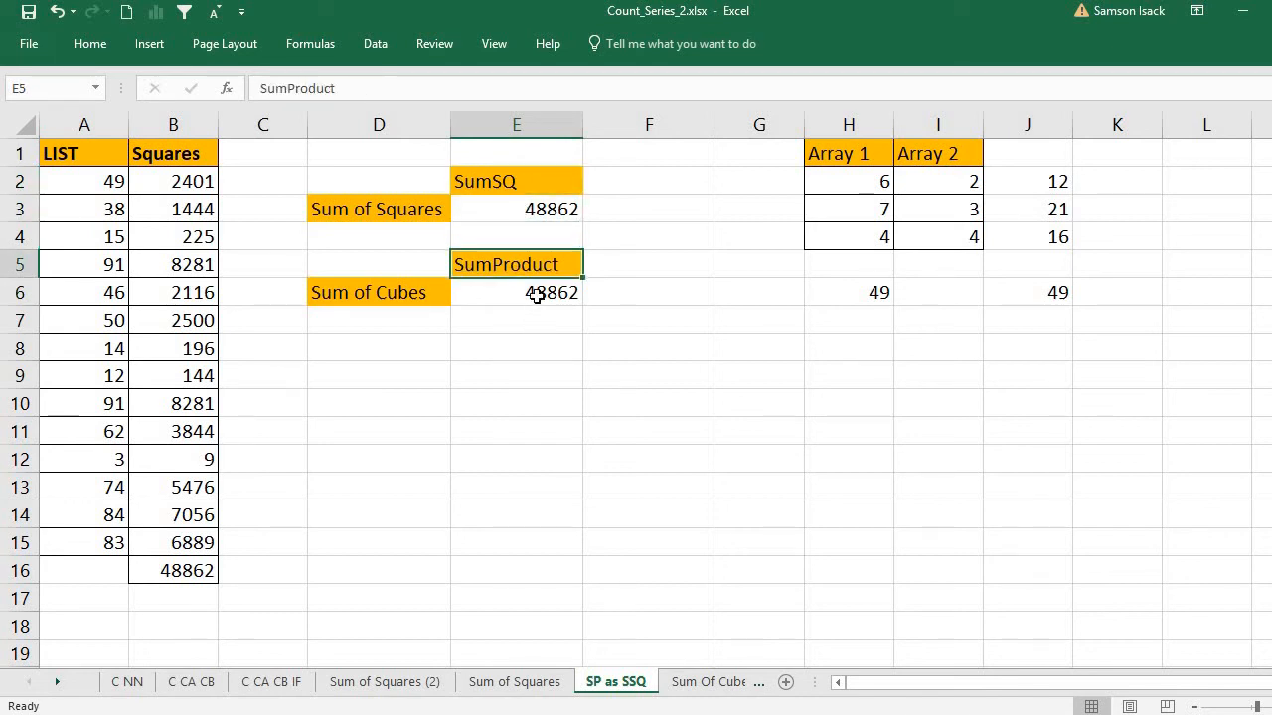
click(536, 296)
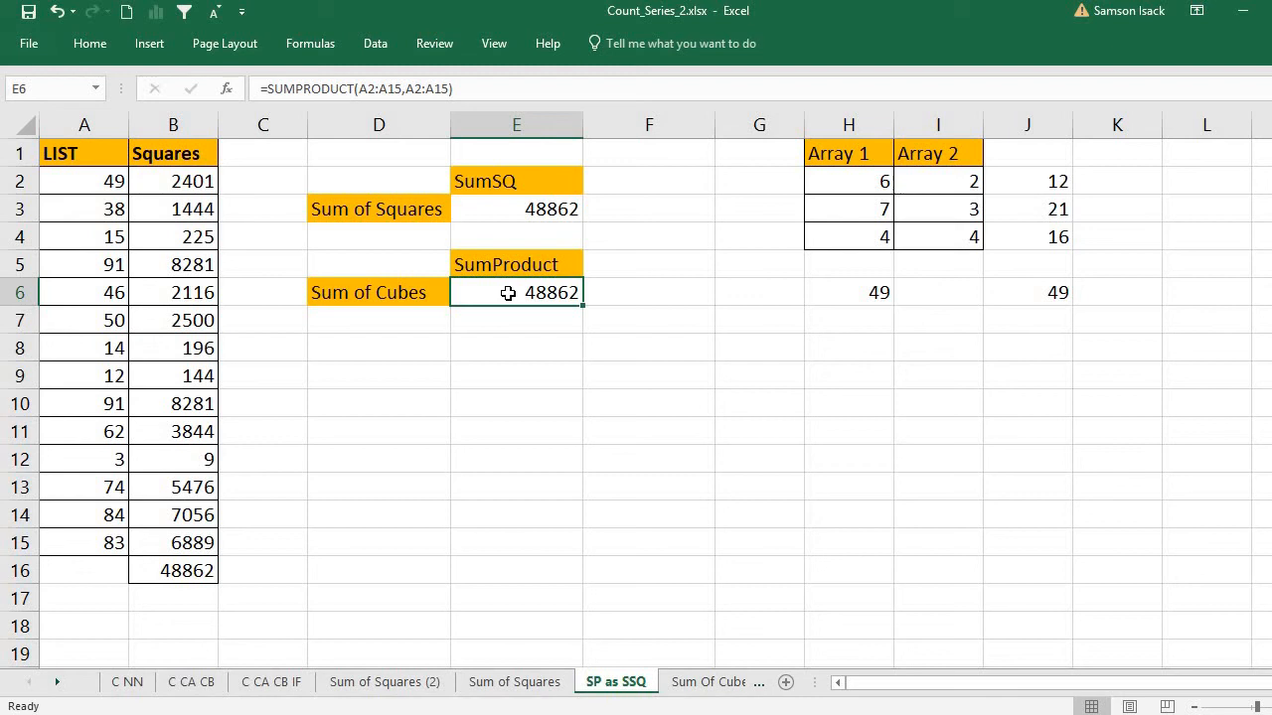
drag(106, 180, 113, 543)
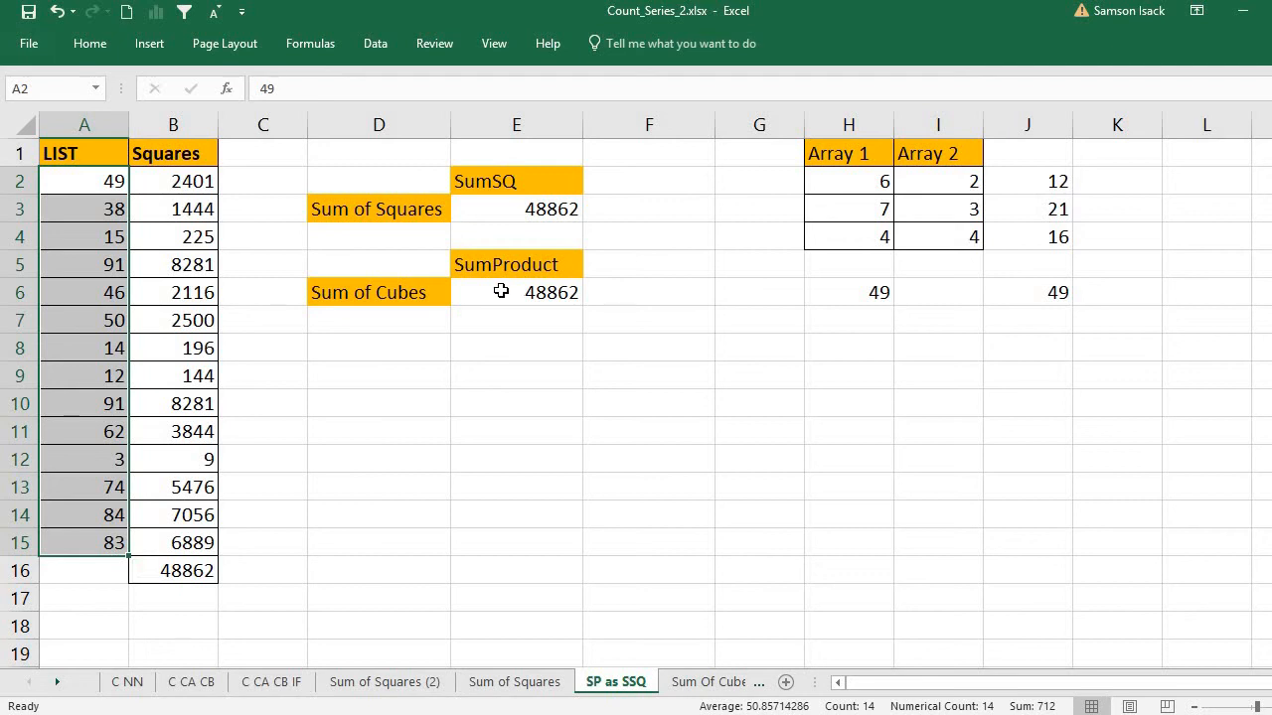
Step: Change the label in D6 to "Sum of Squares"
double_click(394, 290)
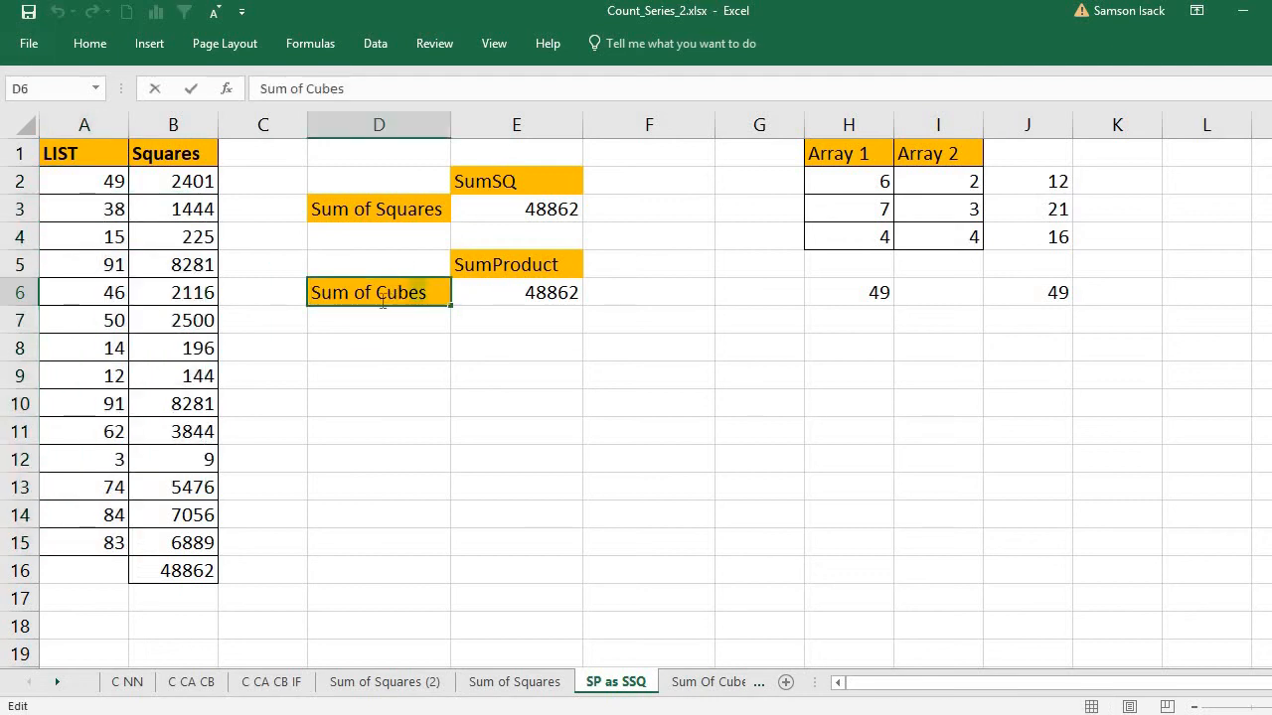
drag(383, 301, 376, 298)
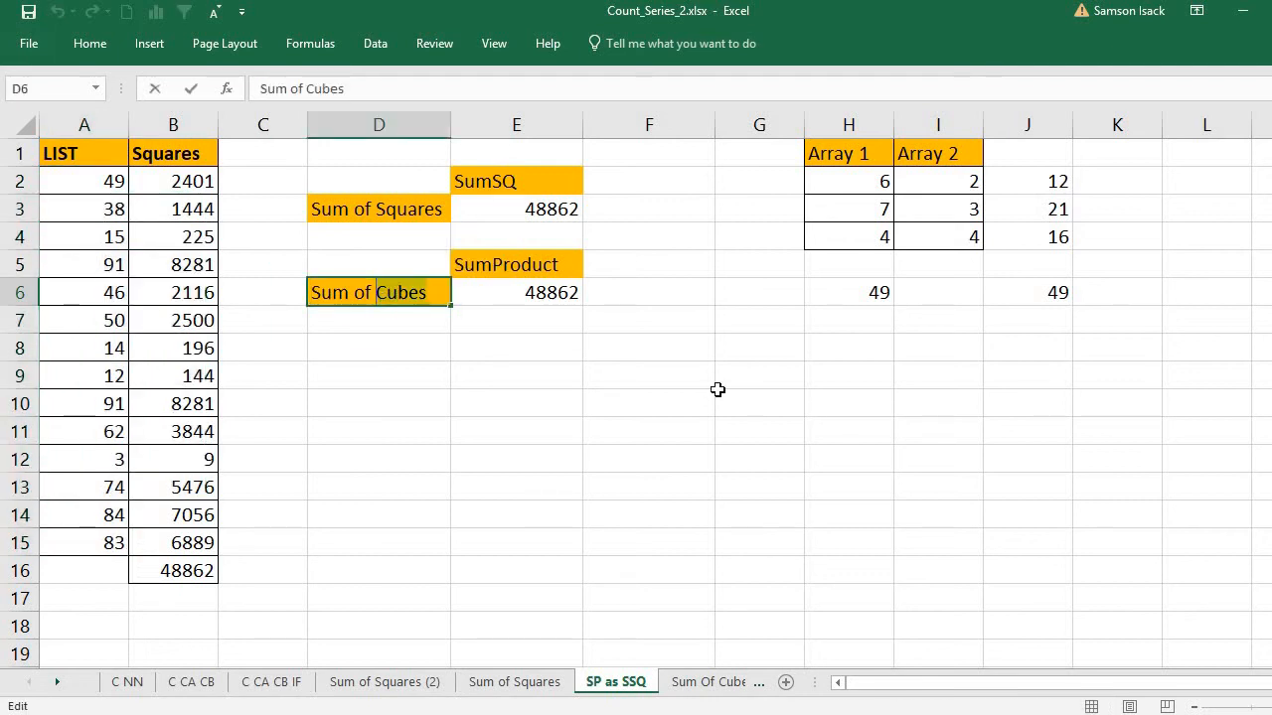
text(Squares)
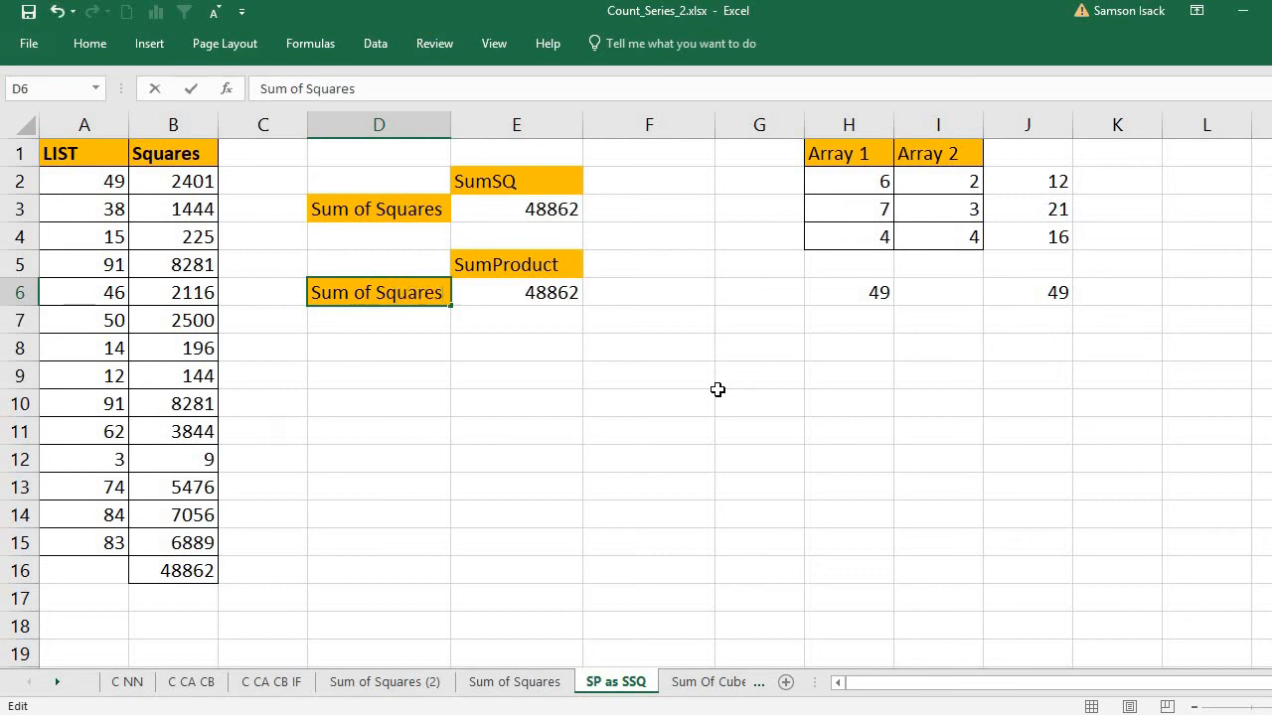
click(411, 369)
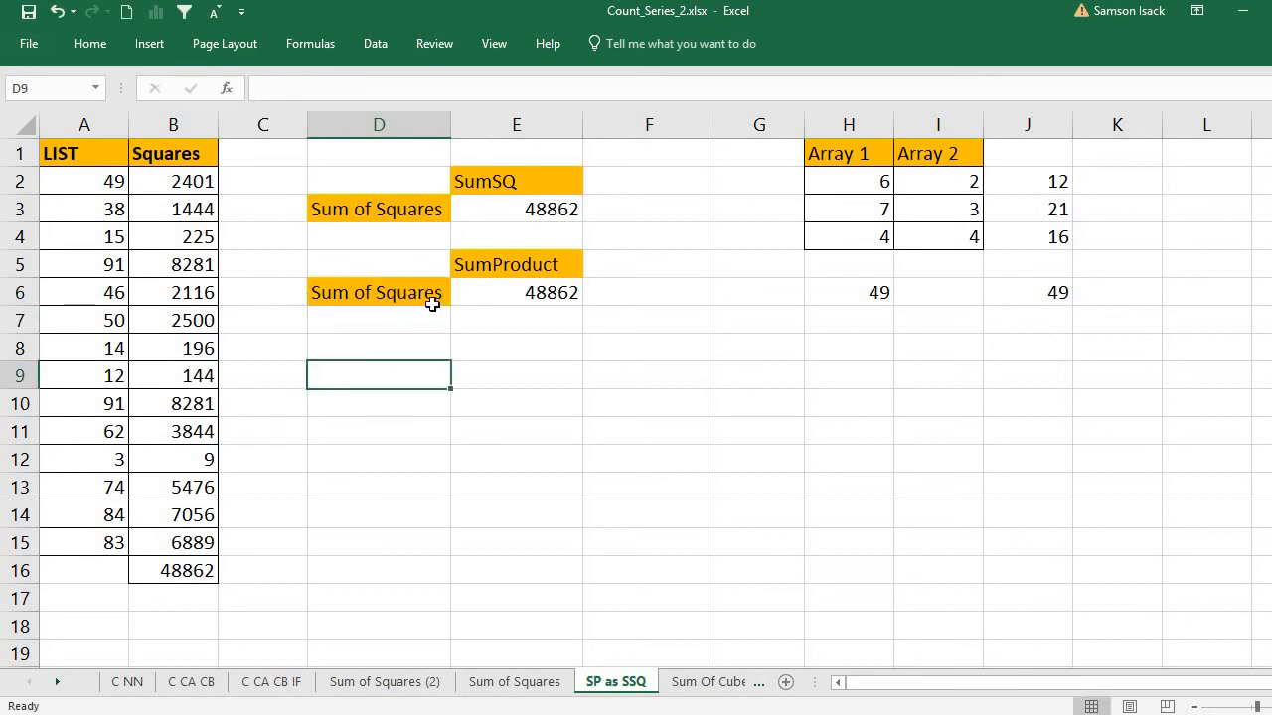
Step: Examine how the SUMPRODUCT formula in E6 uses the list range A2:A15 as both arrays
click(431, 298)
click(487, 292)
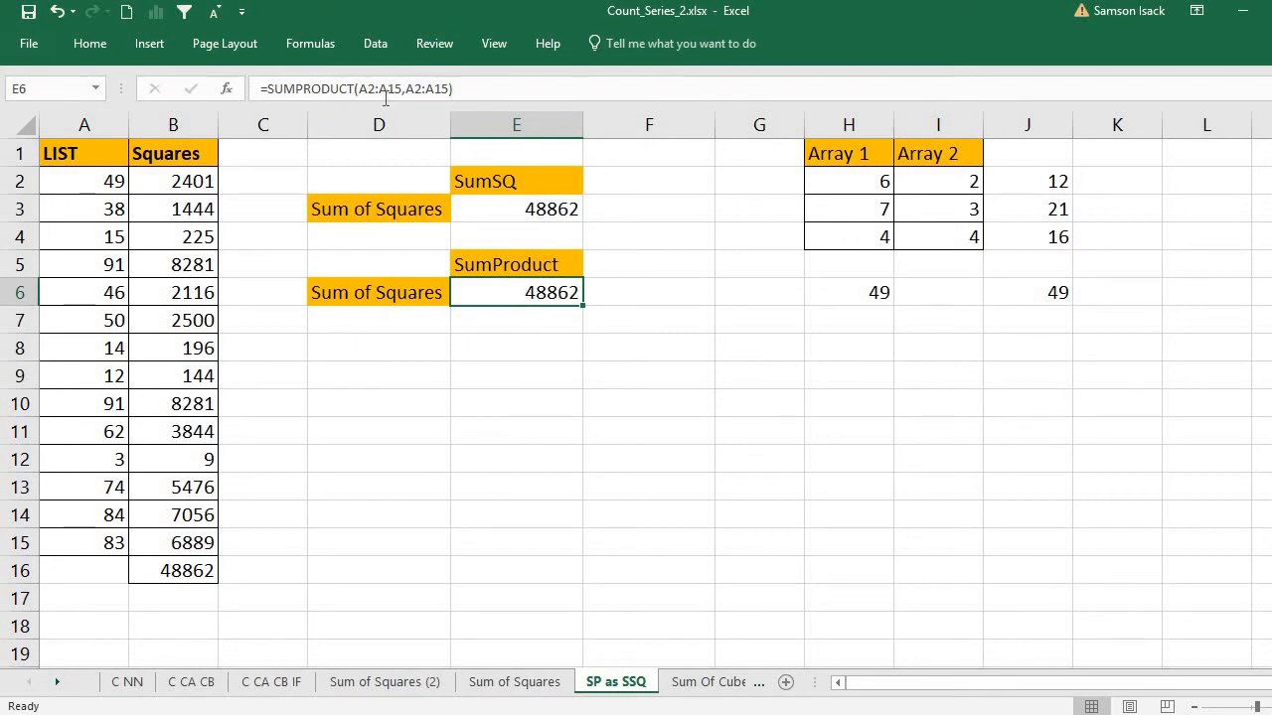
drag(104, 181, 105, 542)
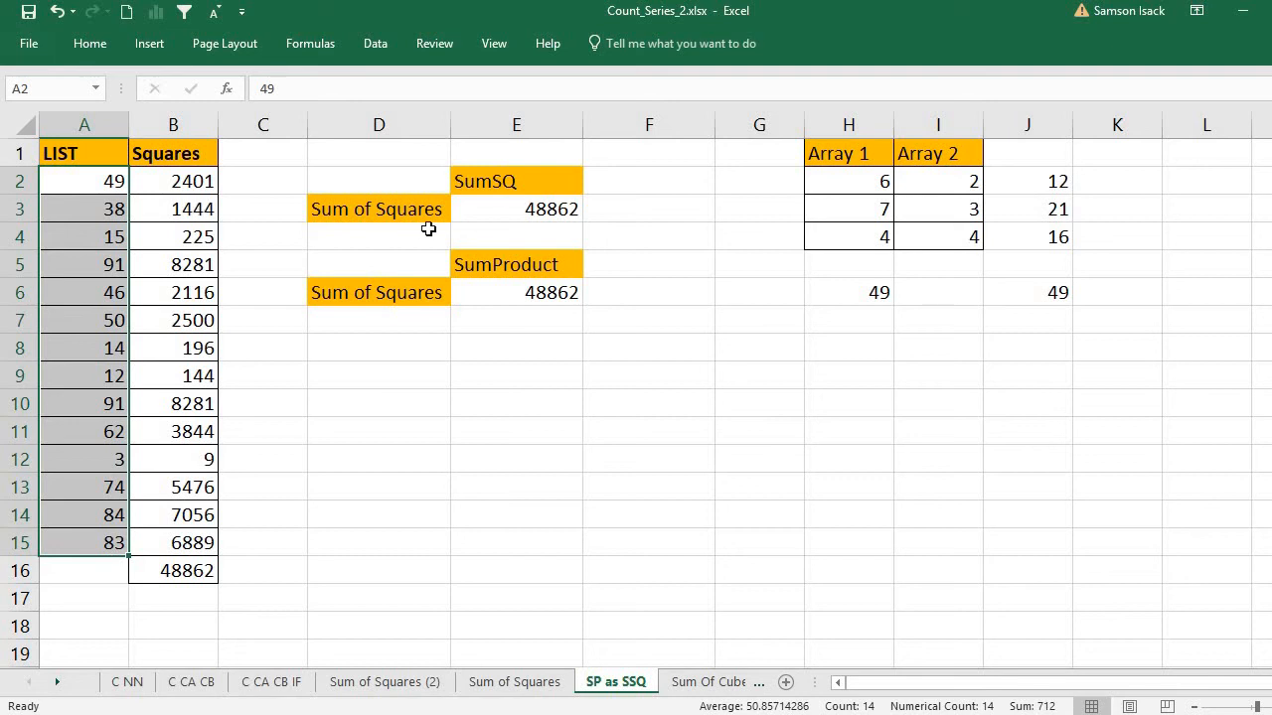
click(542, 283)
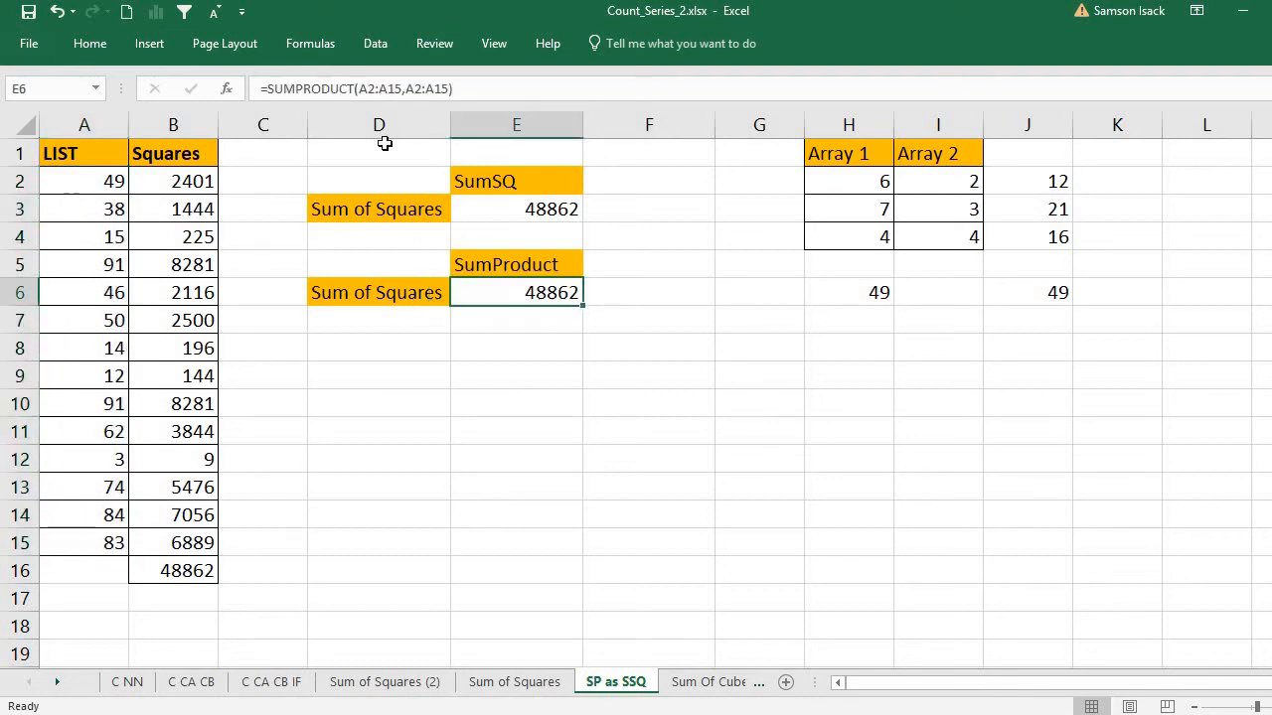
click(450, 87)
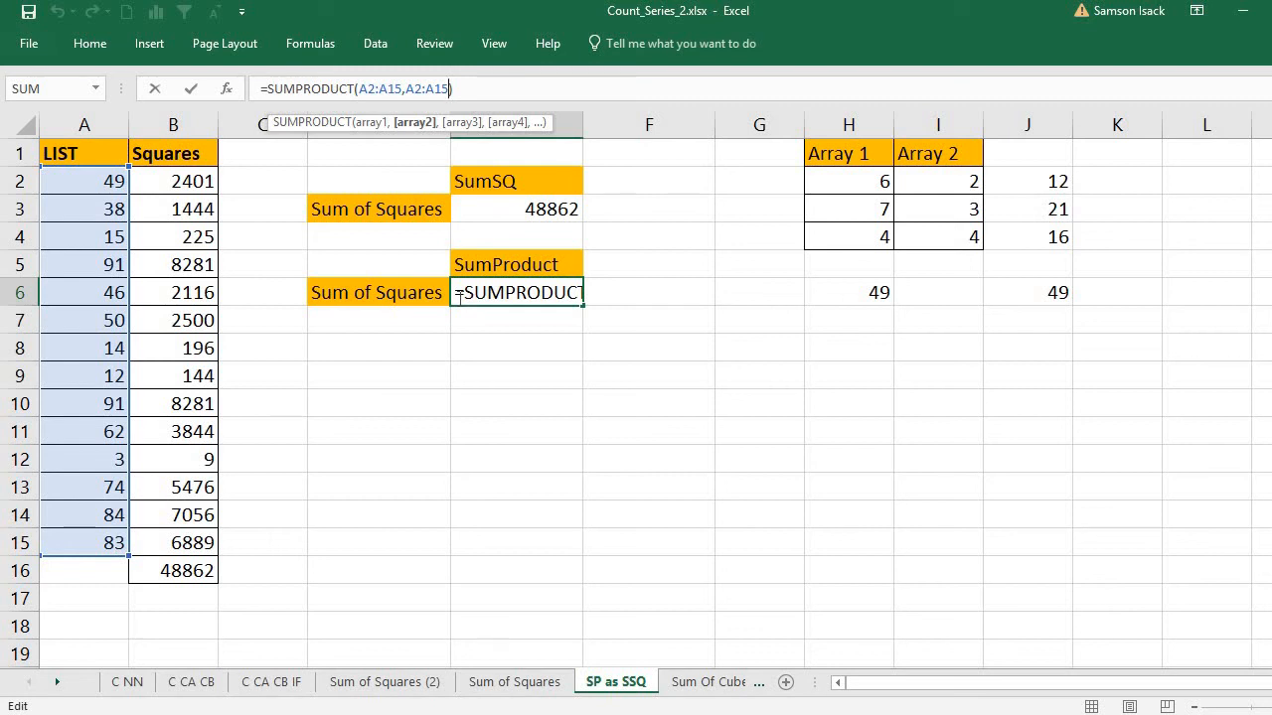
key(Return)
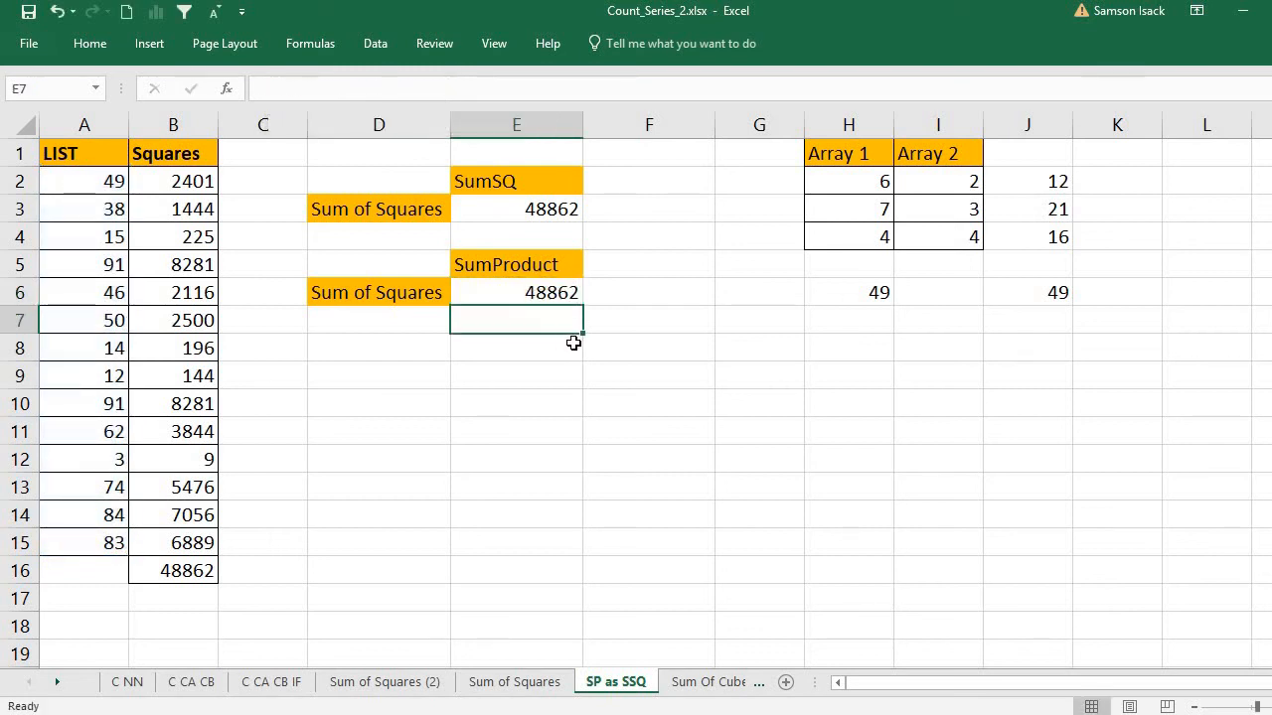
click(547, 378)
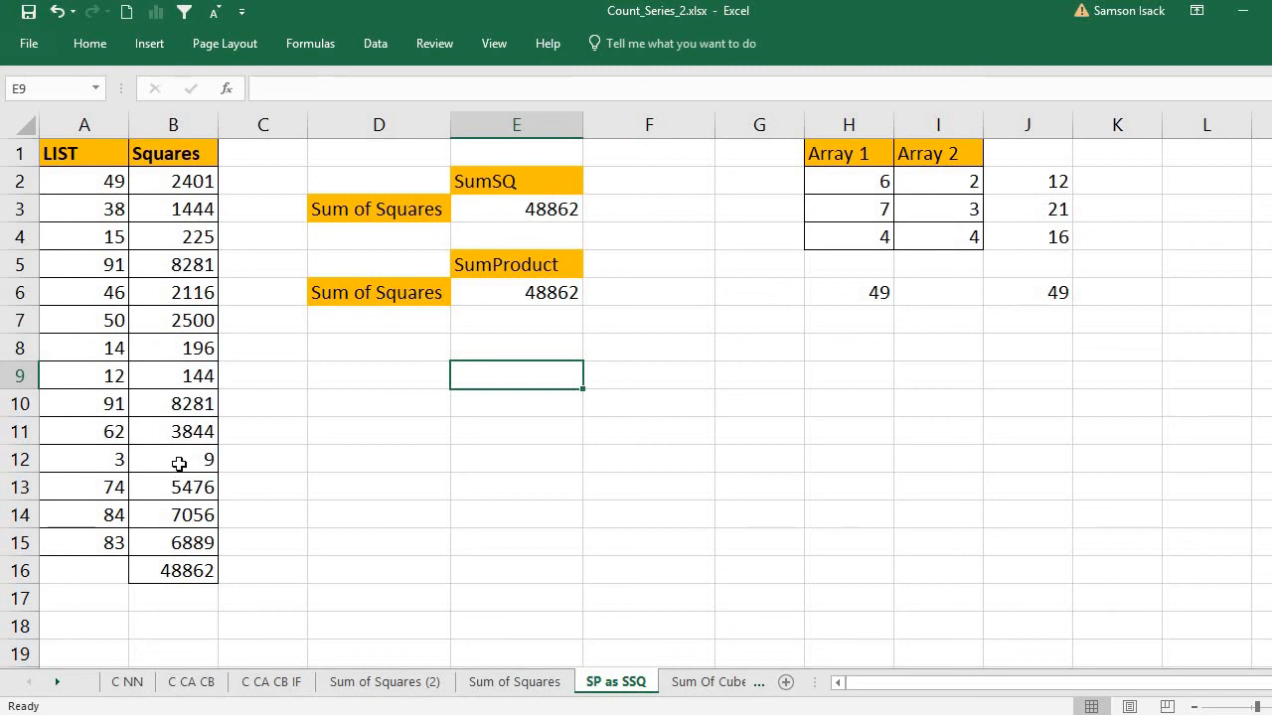
Step: Highlight list cell A12 with the orange fill colour
click(60, 463)
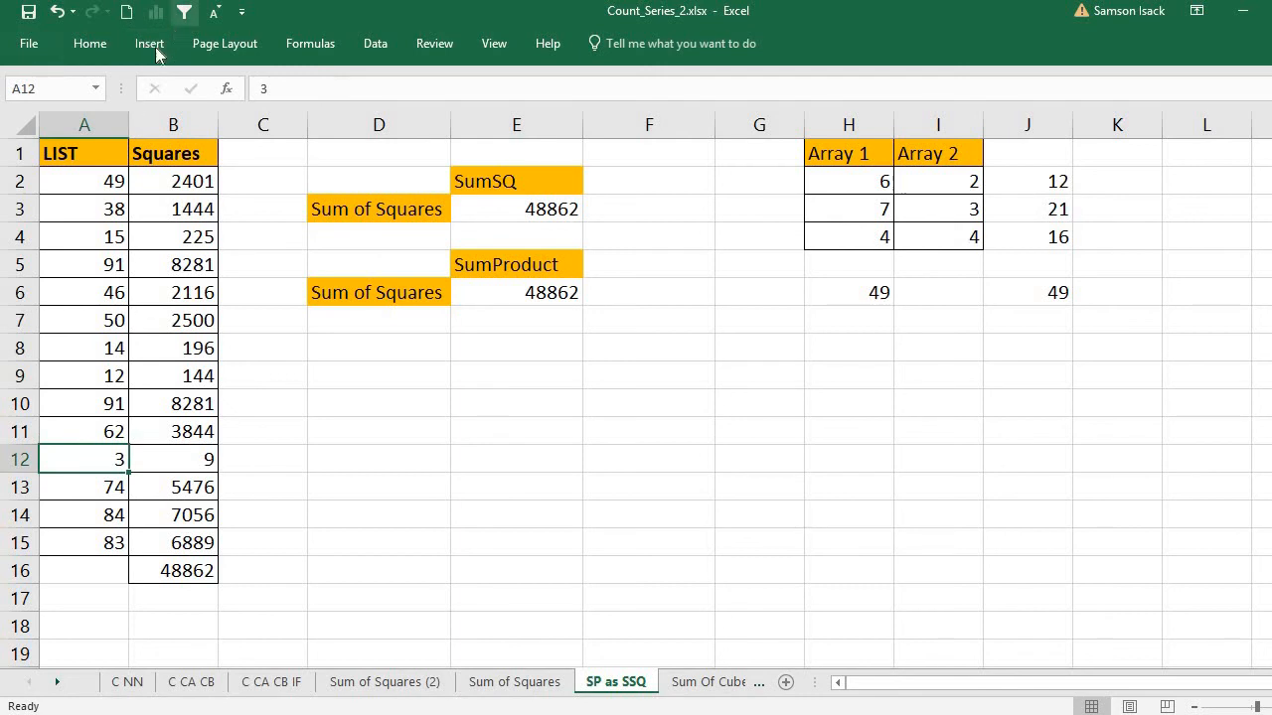
click(103, 51)
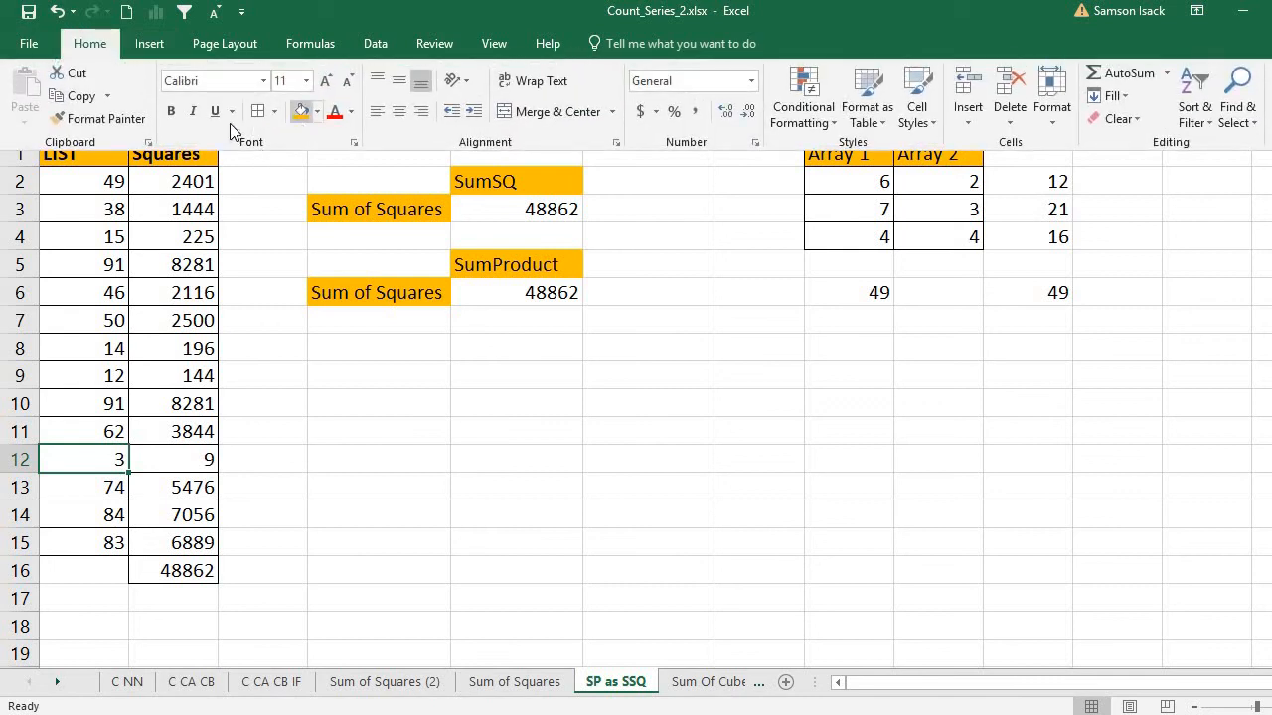
click(95, 48)
click(303, 116)
key(ctrl+F1)
click(150, 457)
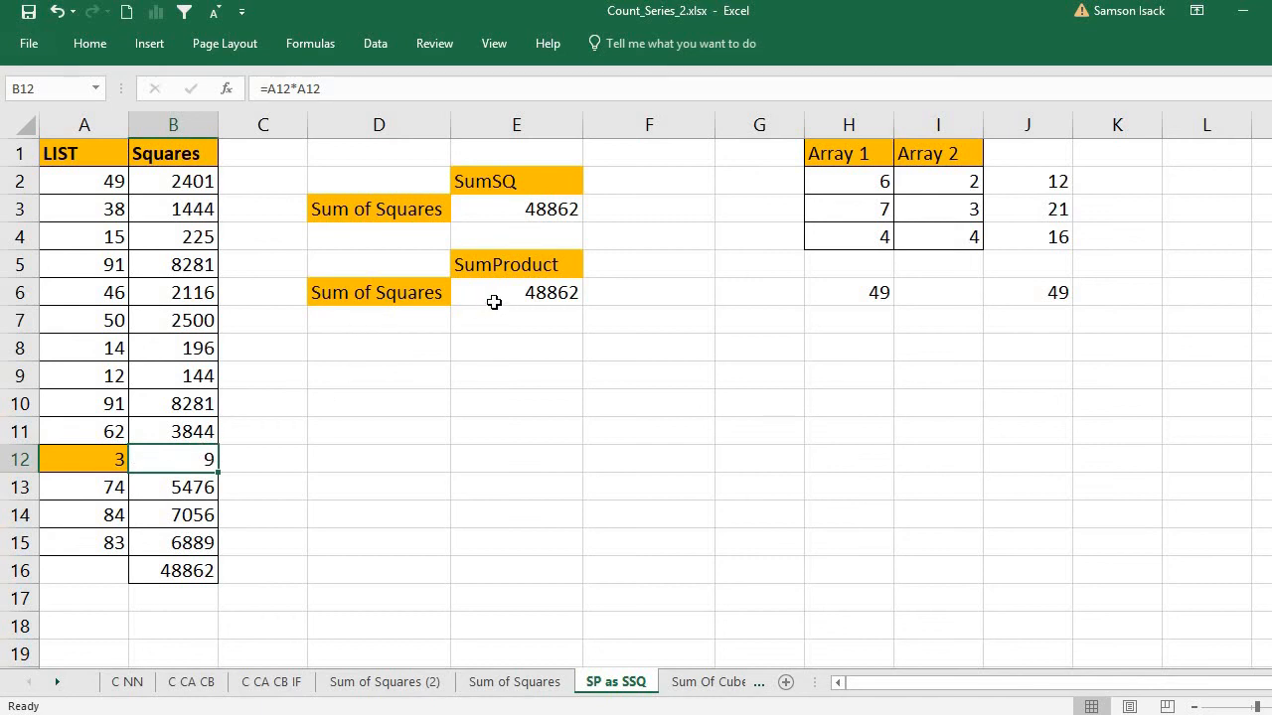
Step: Begin a SUMPRODUCT formula in E8 with the list range A2:A15 as both the first and second arrays
click(563, 353)
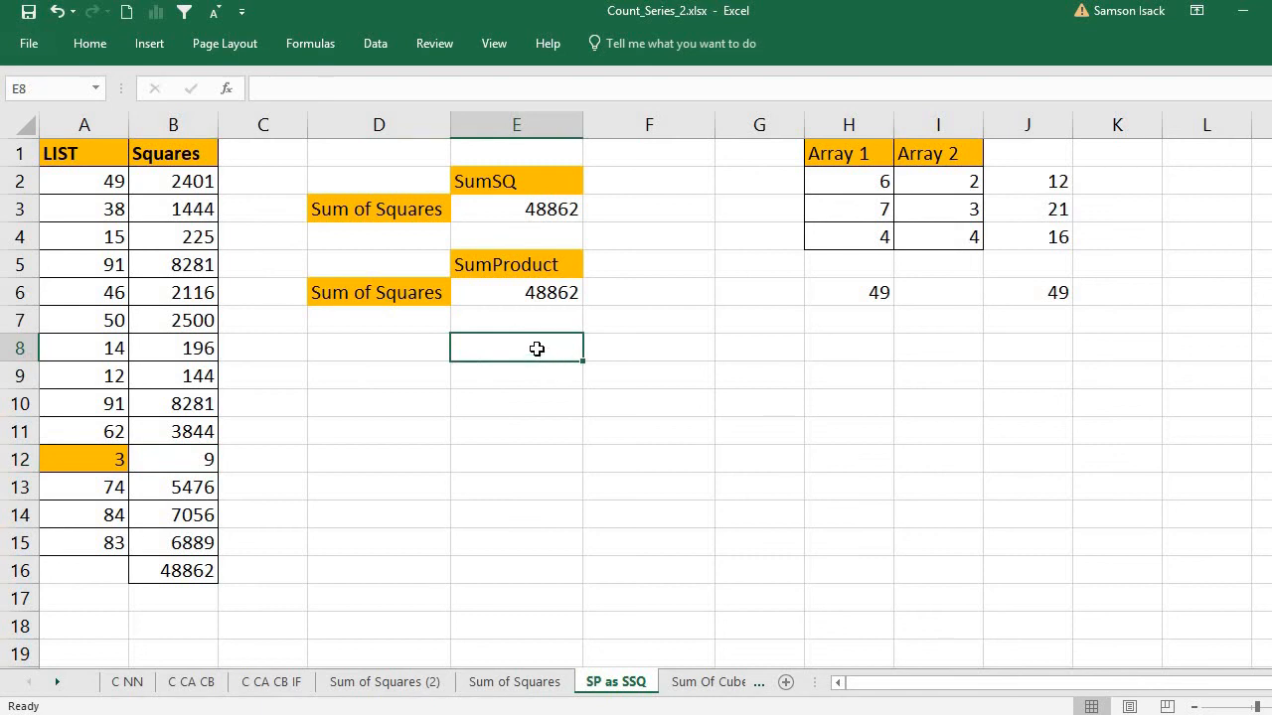
double_click(536, 350)
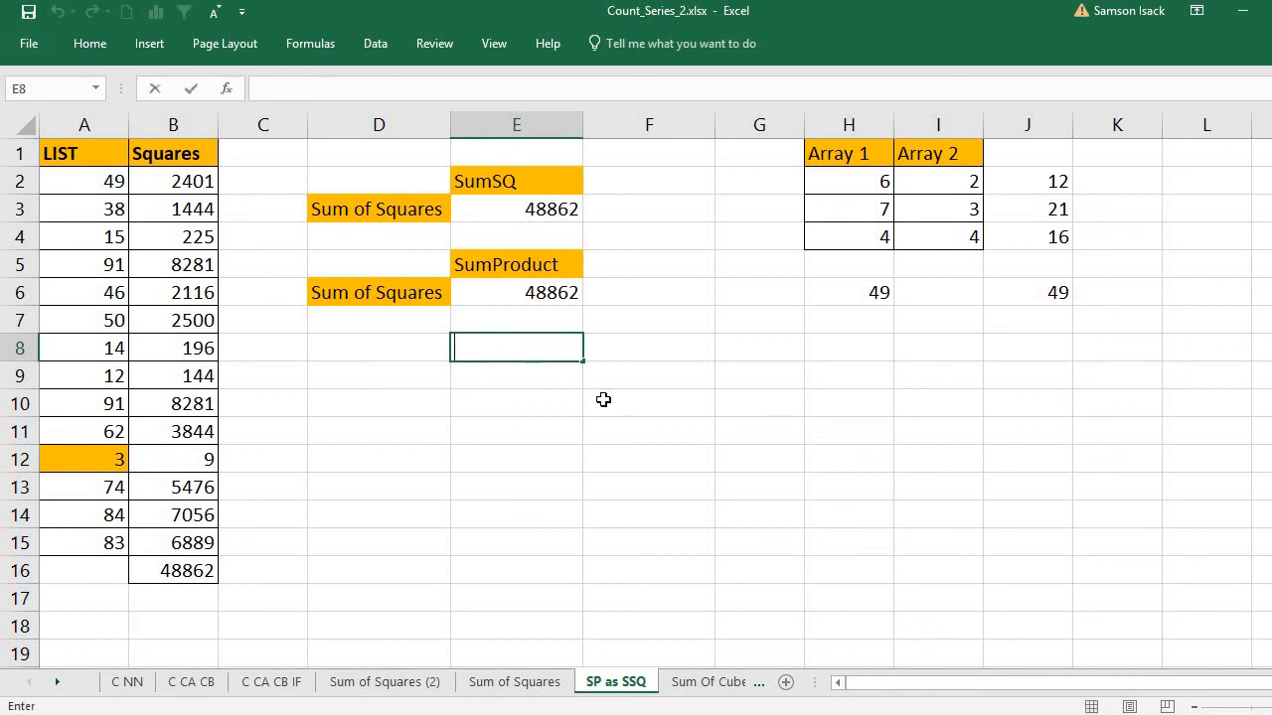
text(=z)
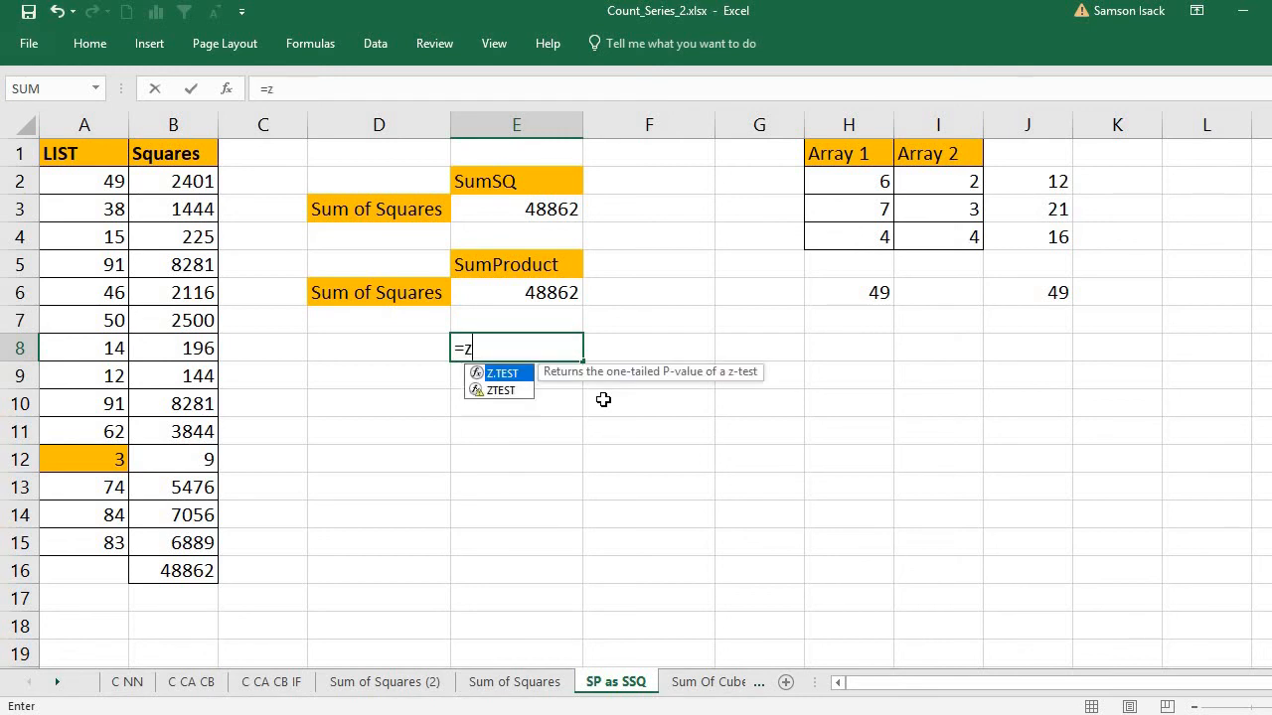
key(BackSpace)
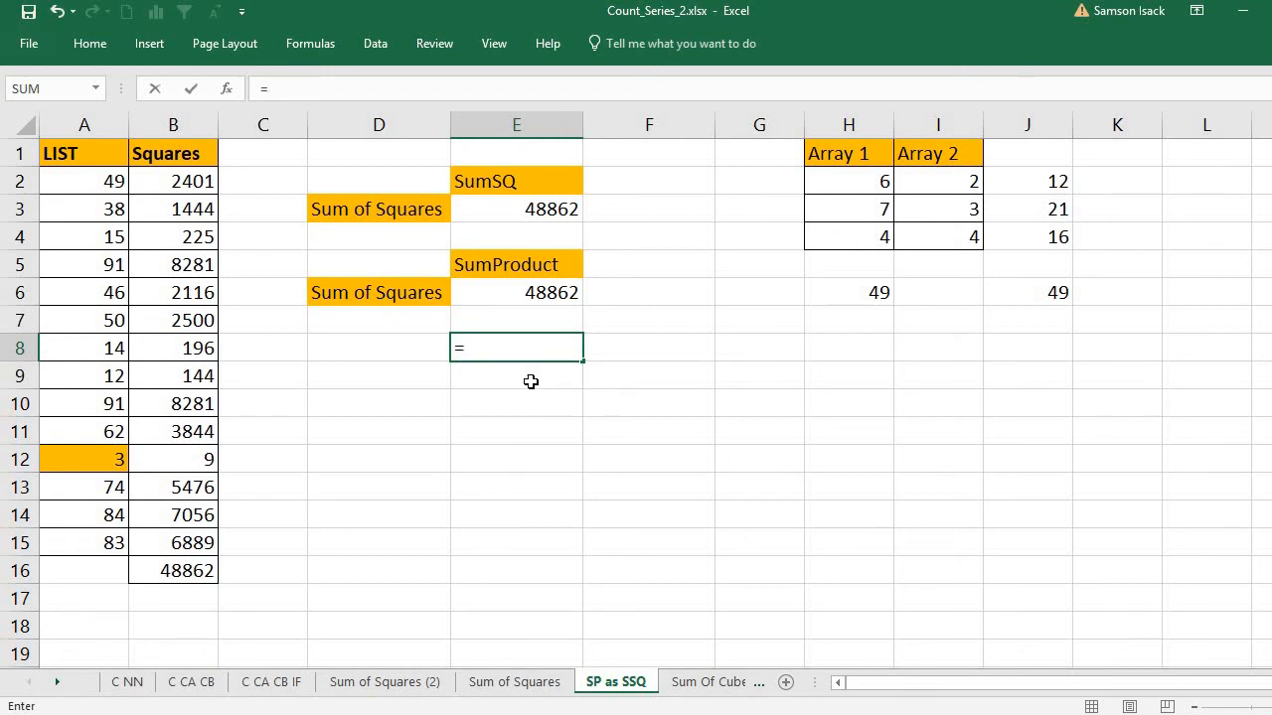
text(Sum)
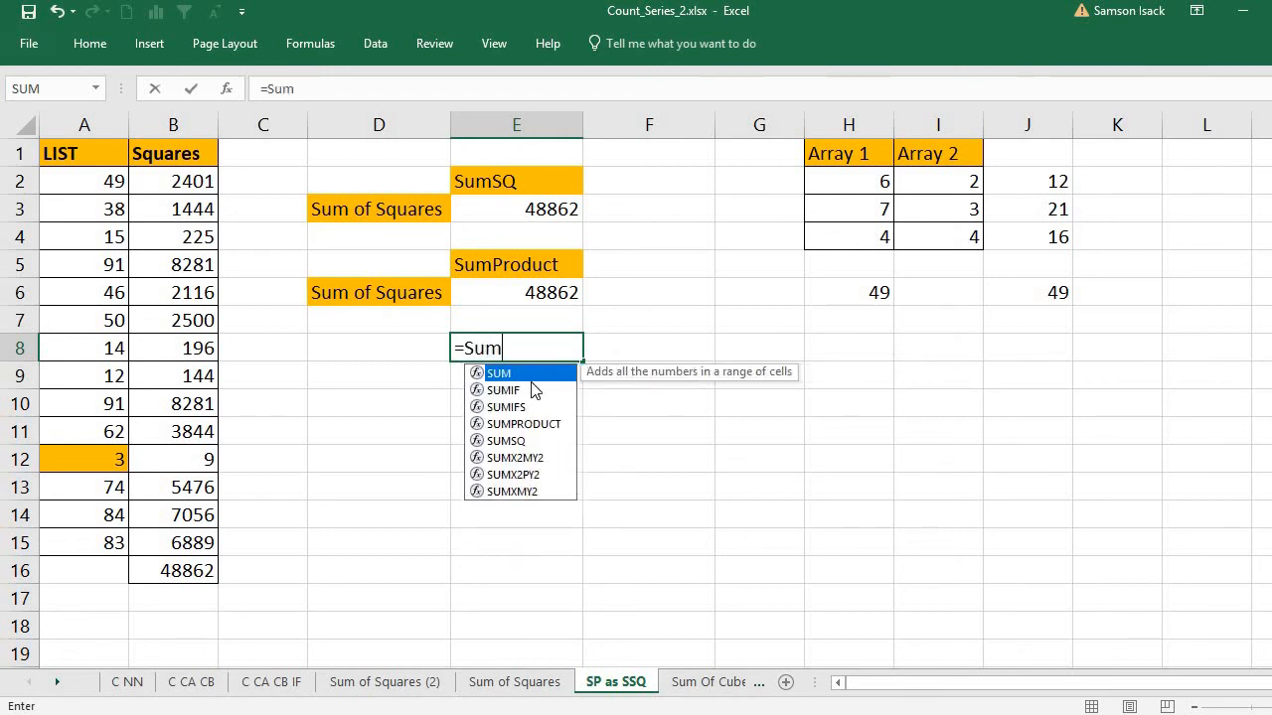
text(product)
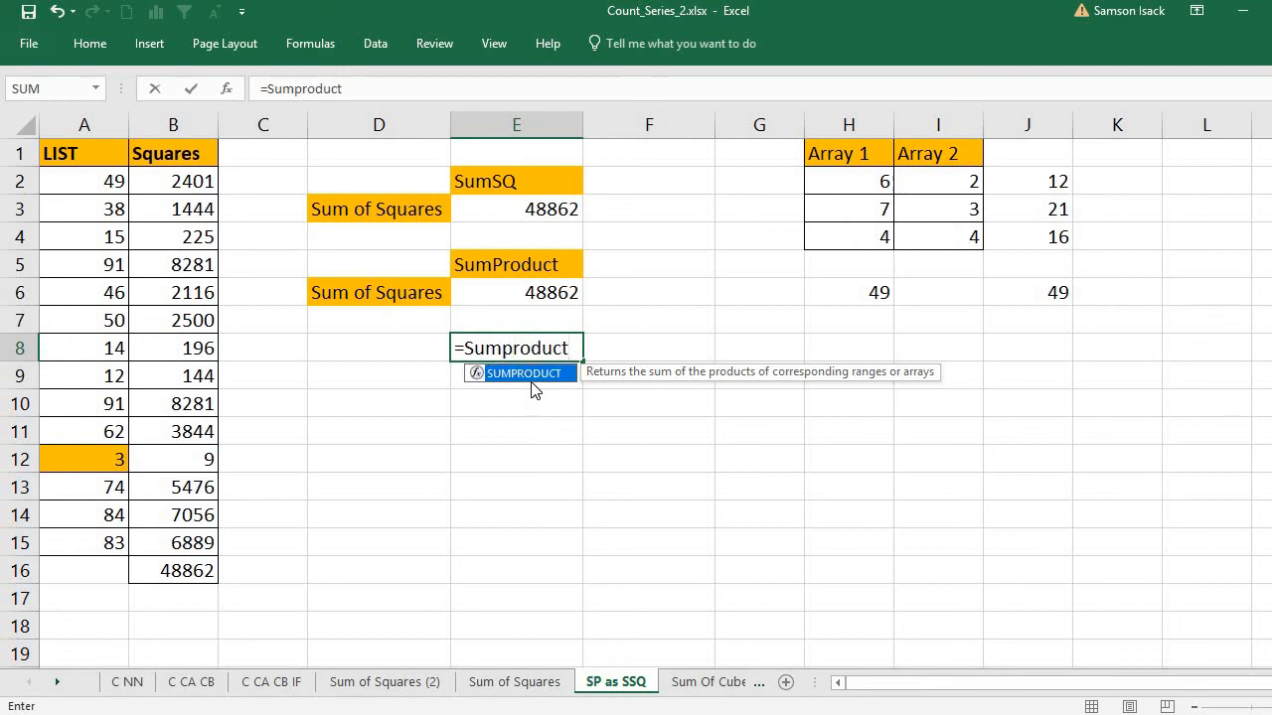
text(()
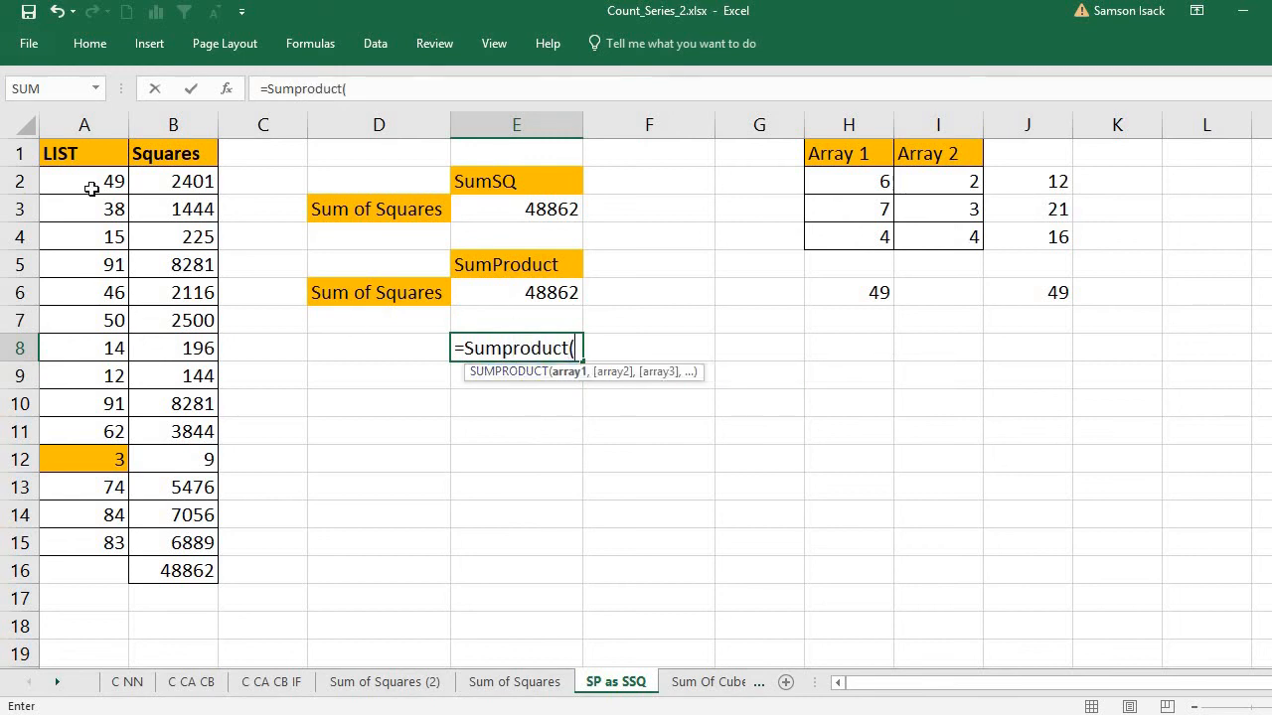
drag(91, 185, 55, 547)
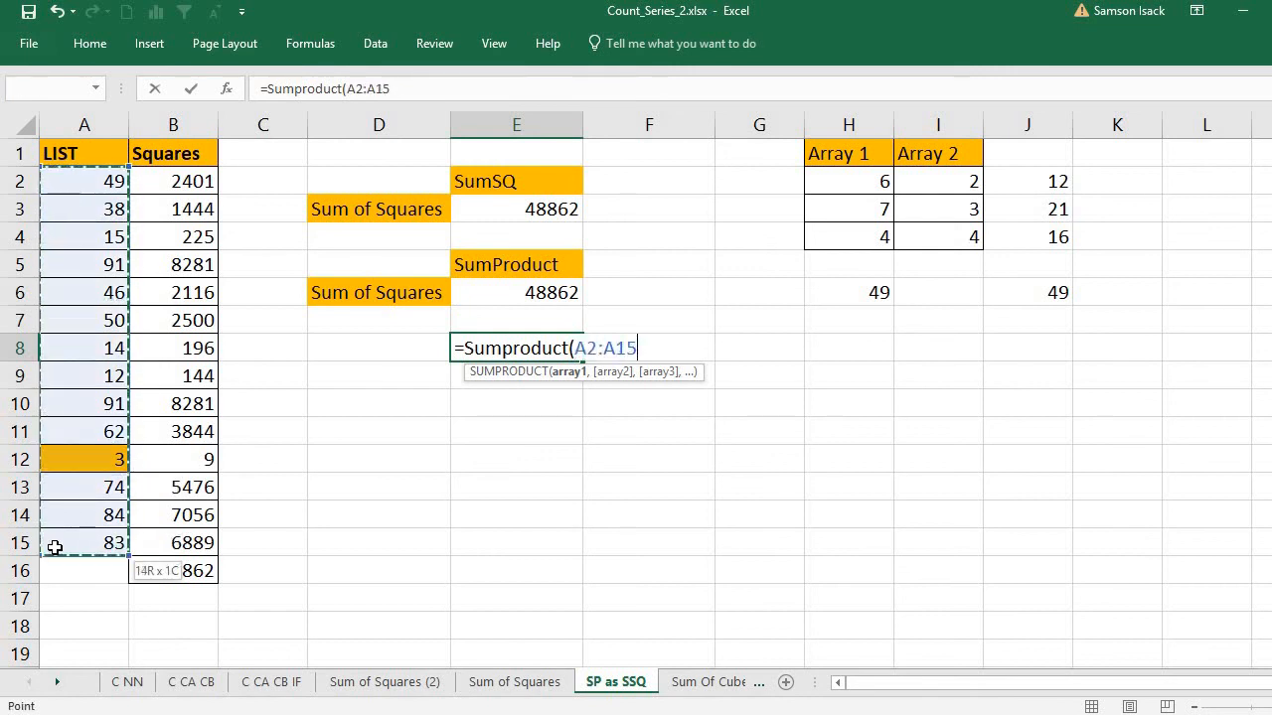
text(,)
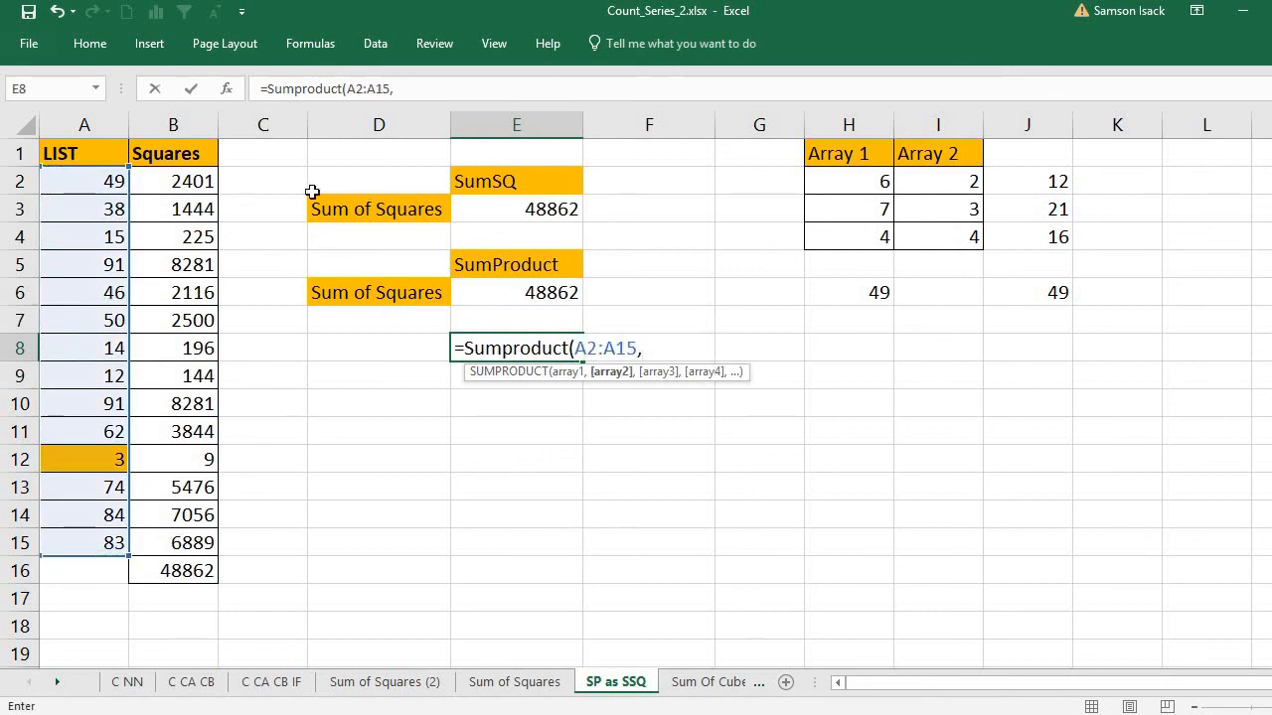
drag(105, 181, 95, 544)
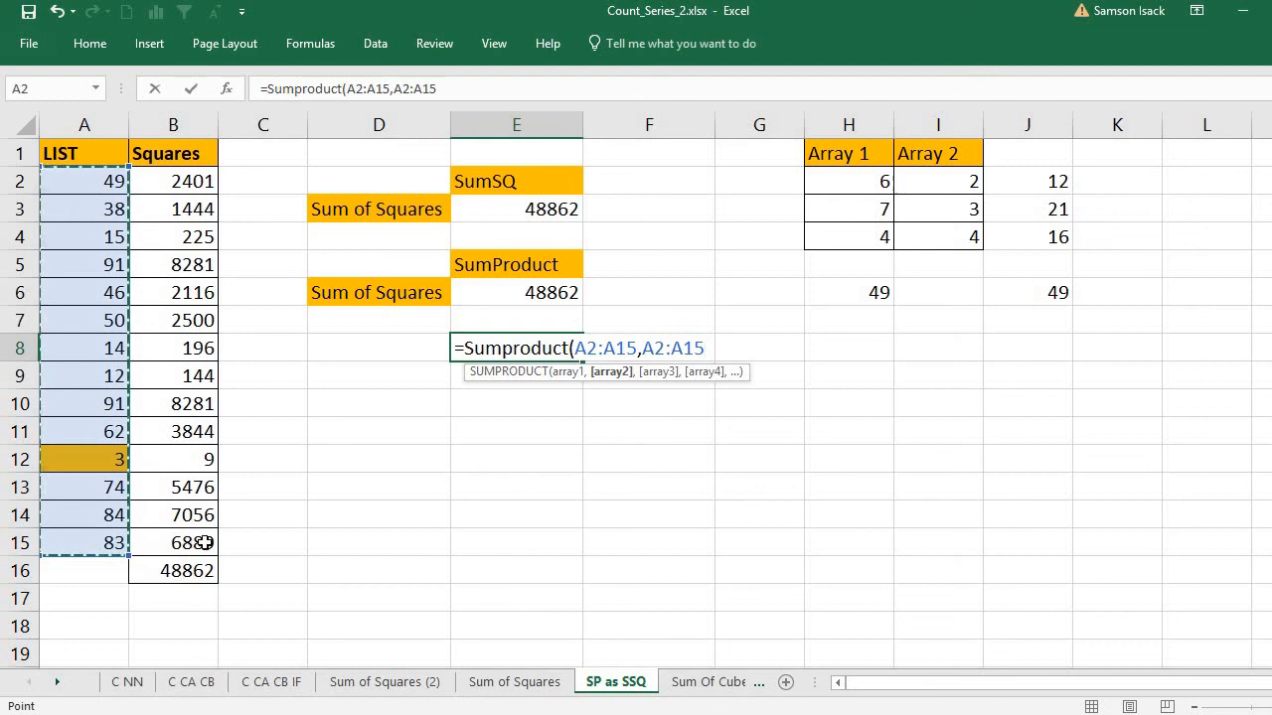
Step: Add the condition --(A2:A15>=10) as the third array of the SUMPRODUCT formula in E8 and complete the formula
text(,--)
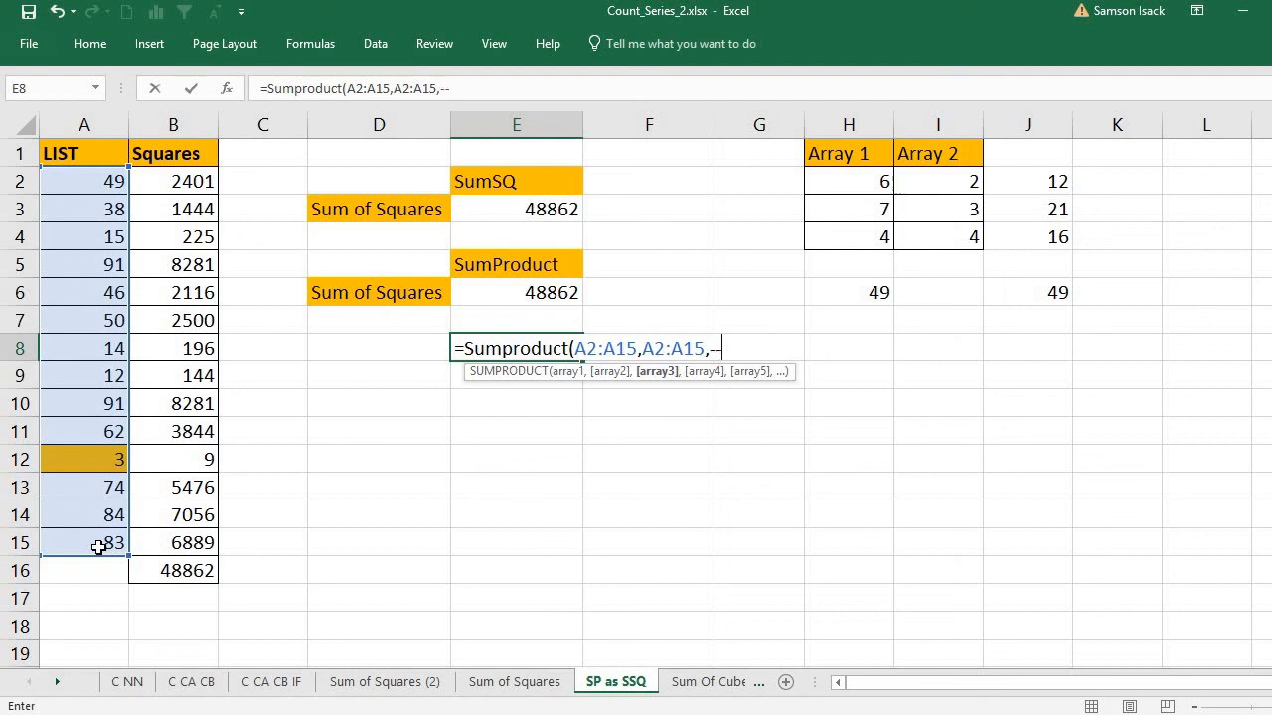
text(()
click(88, 181)
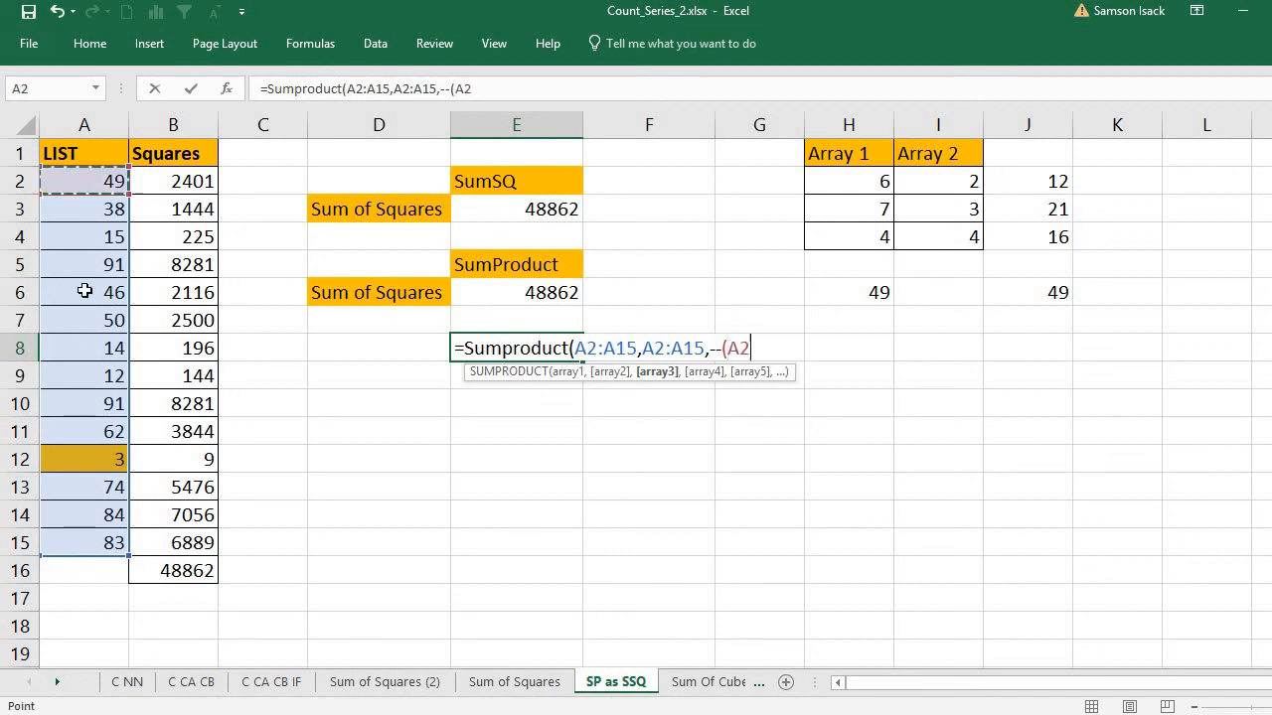
drag(84, 291, 77, 542)
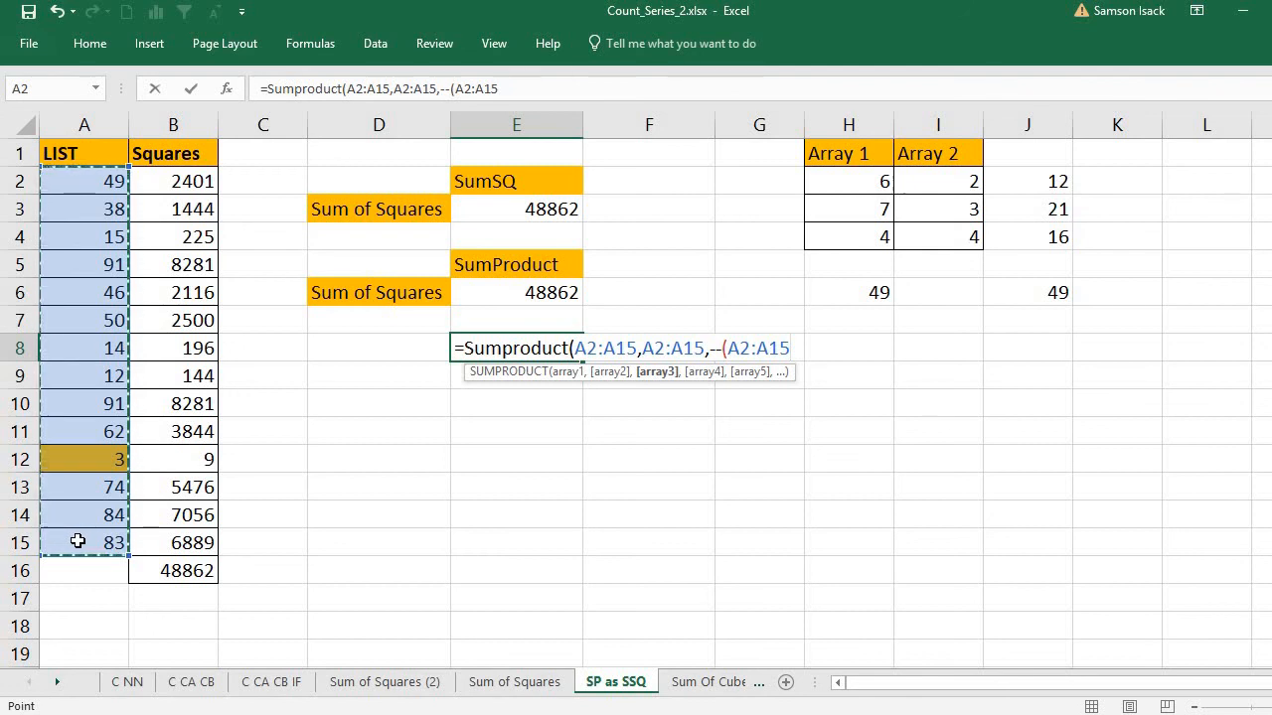
text(>)
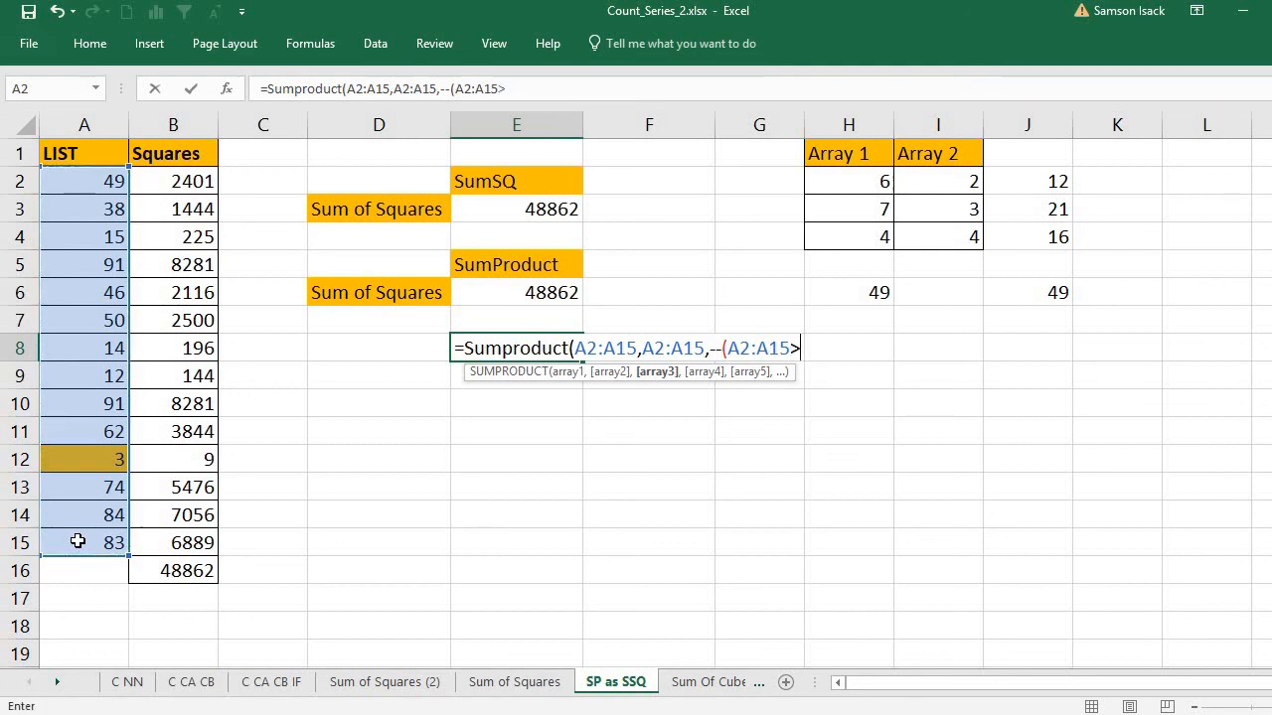
text(=10))
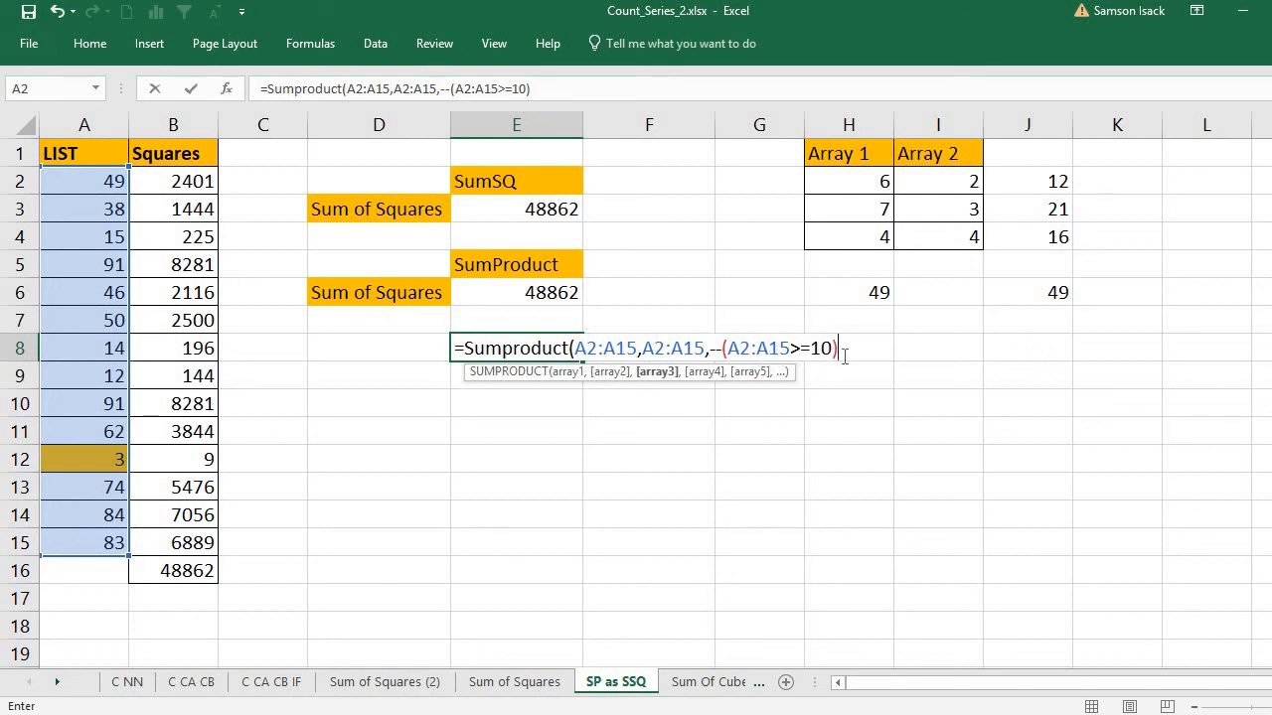
text())
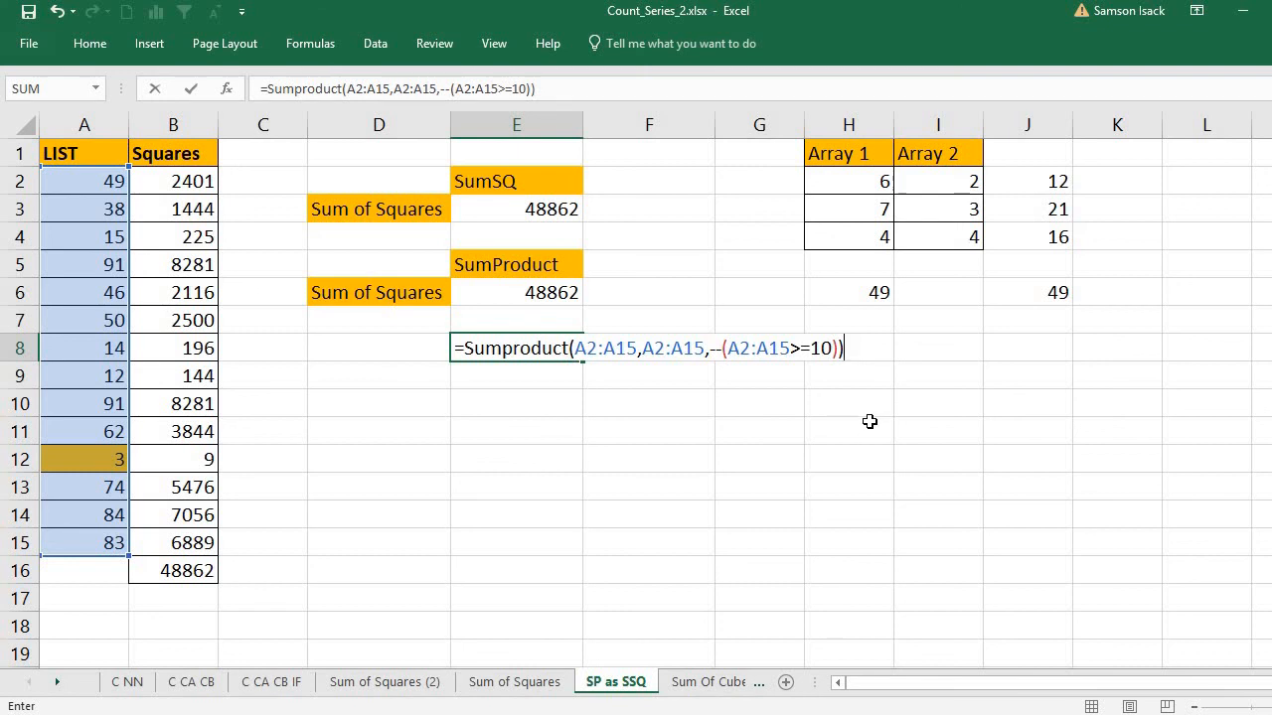
key(Return)
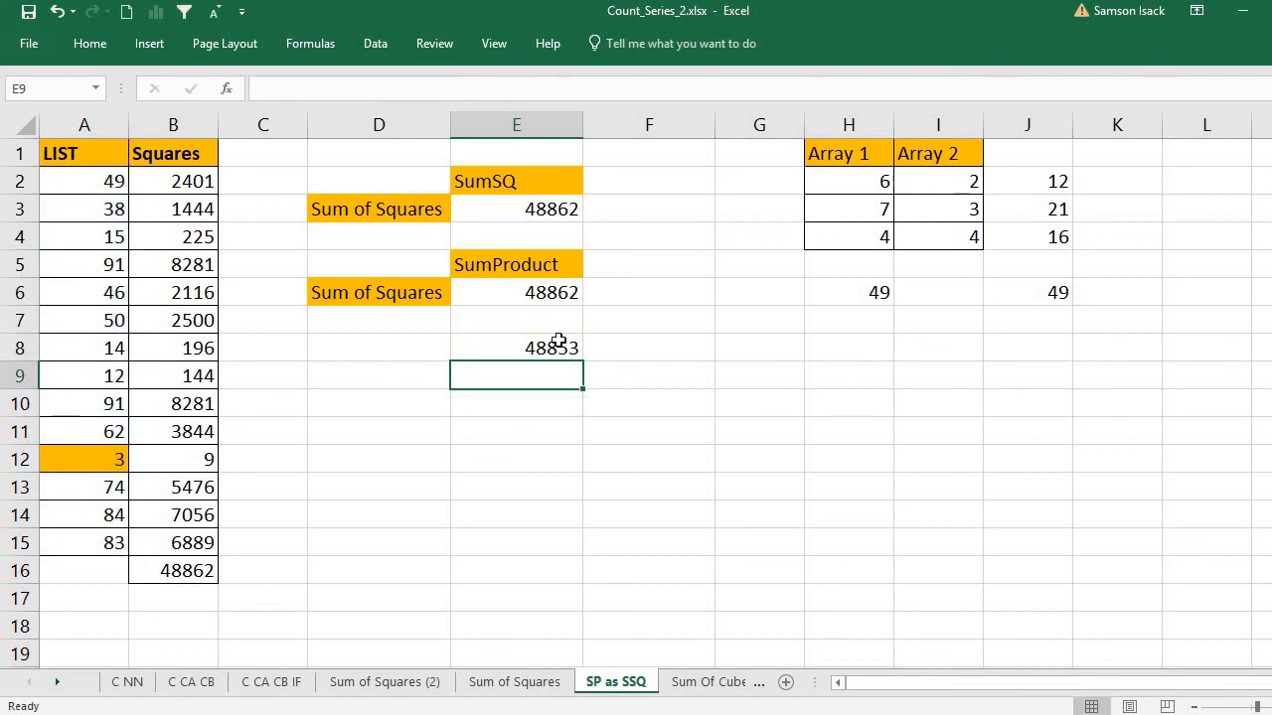
Step: Compare the conditional SUMPRODUCT result in E8 with the results in E6 and E3 and the highlighted list value's square in B12
key(Up)
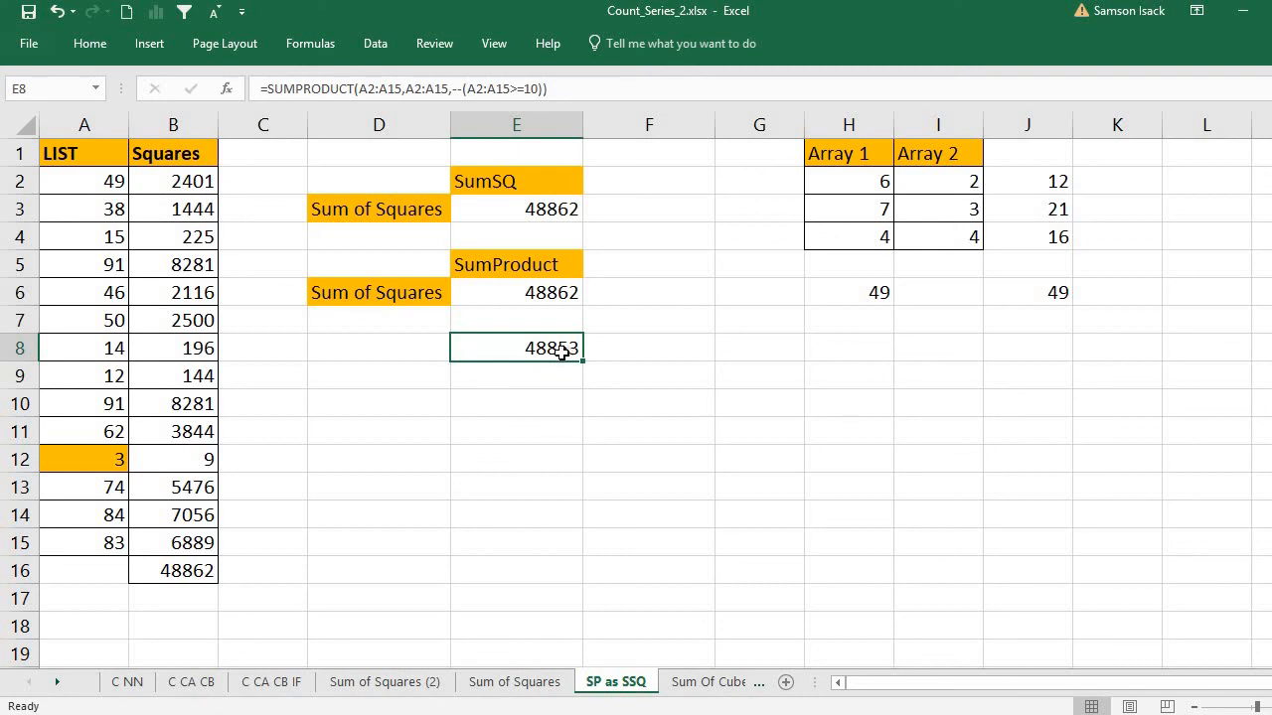
click(563, 290)
click(200, 457)
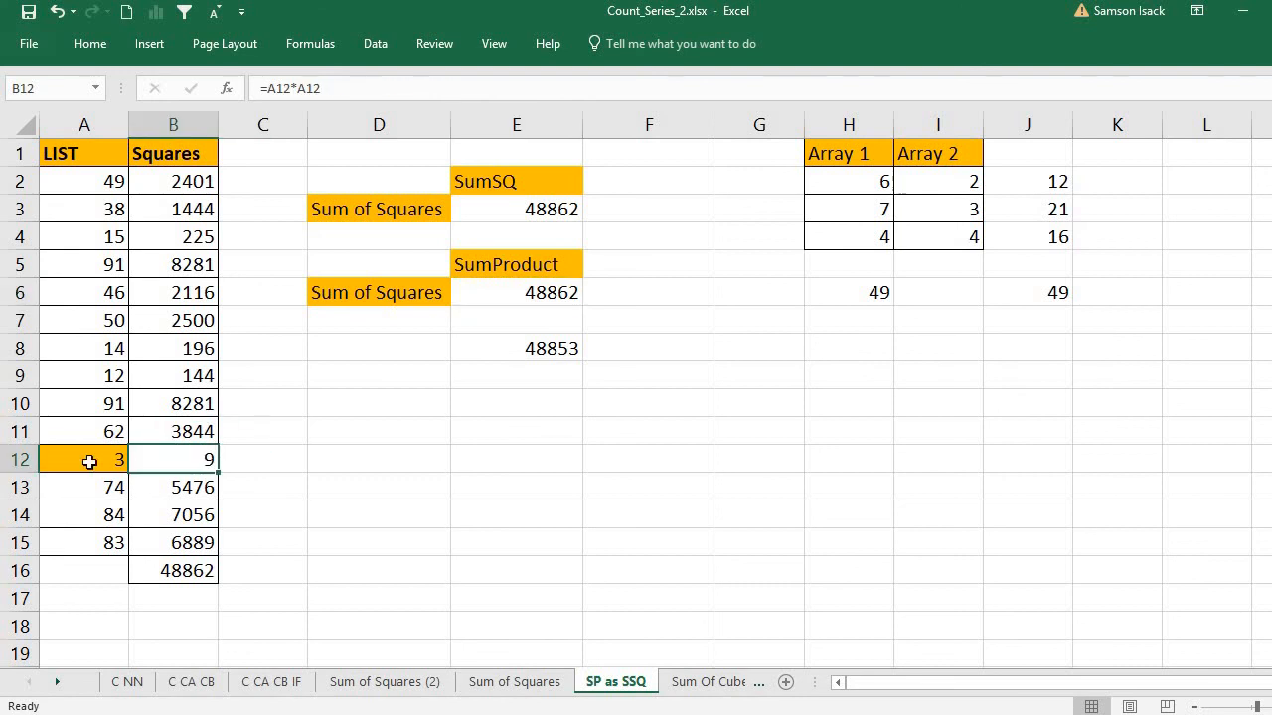
click(91, 459)
click(559, 348)
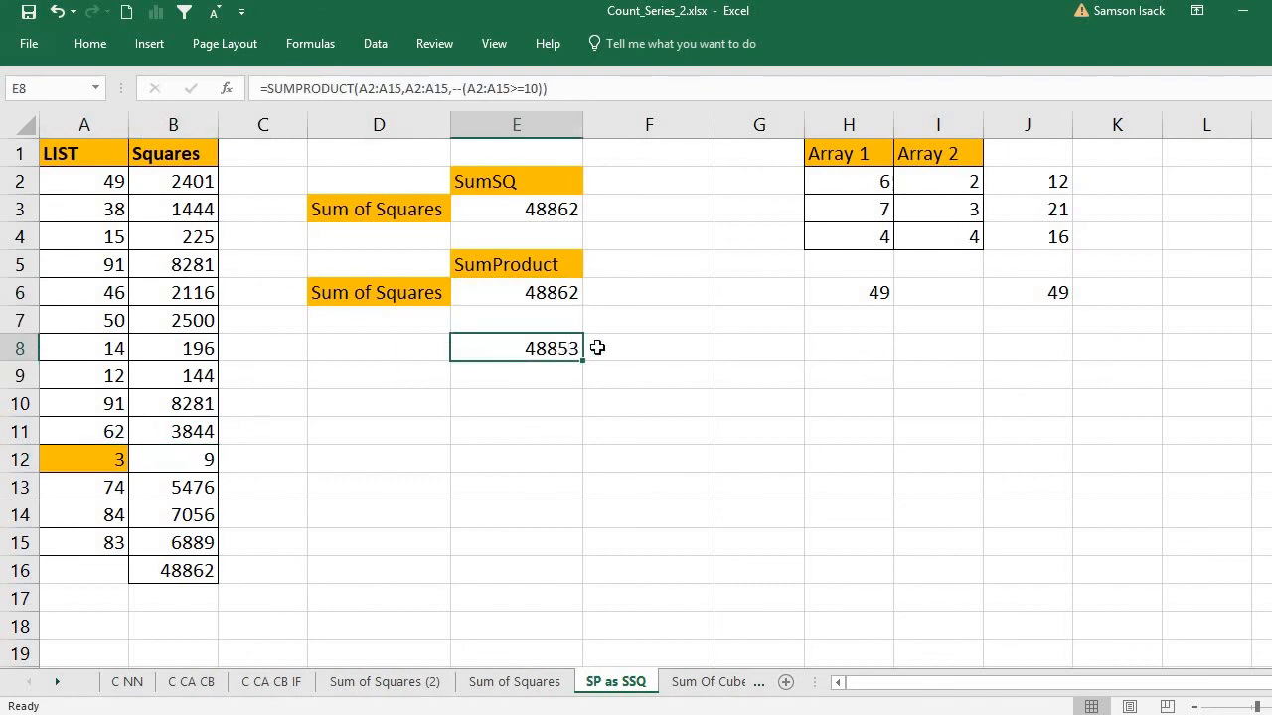
click(562, 289)
click(546, 347)
click(554, 294)
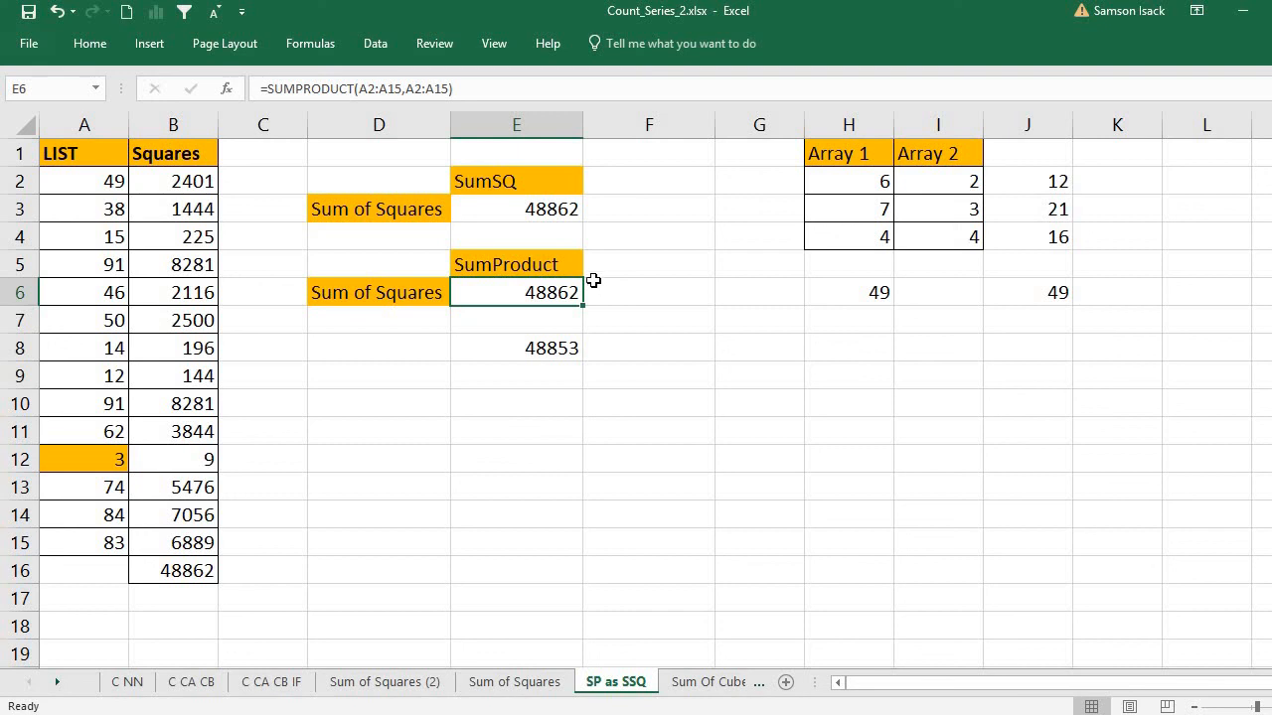
click(560, 200)
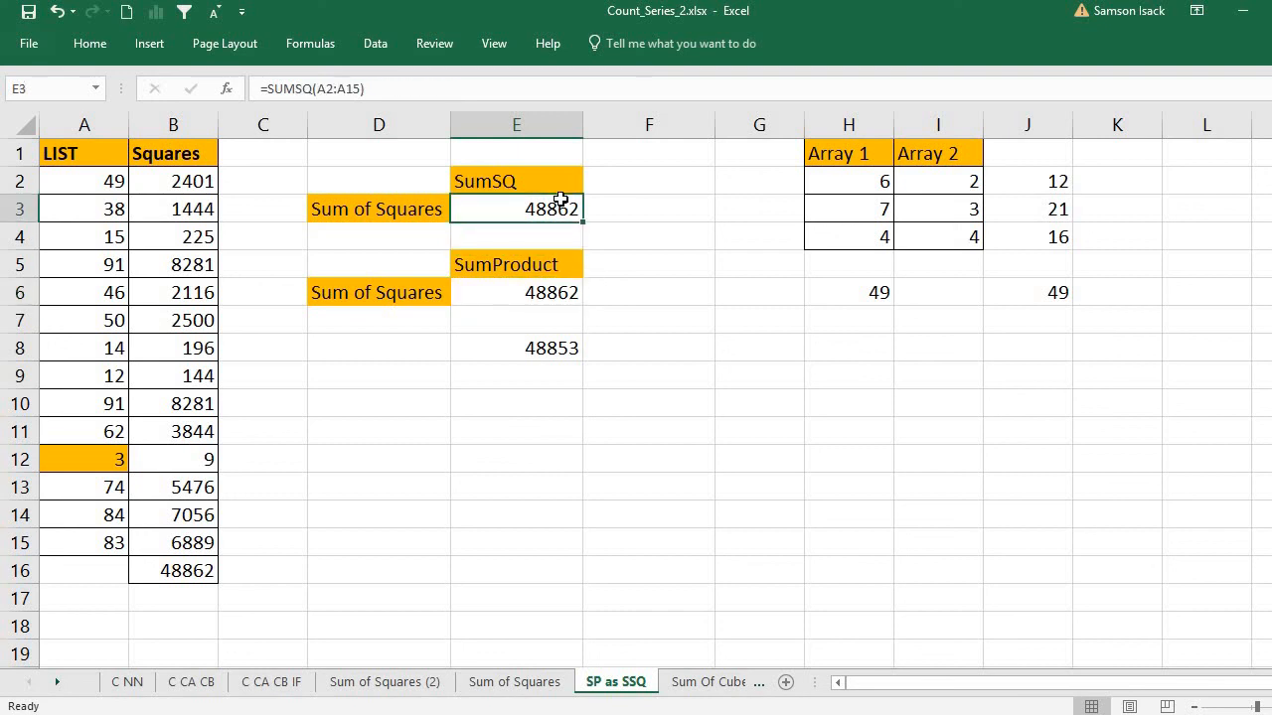